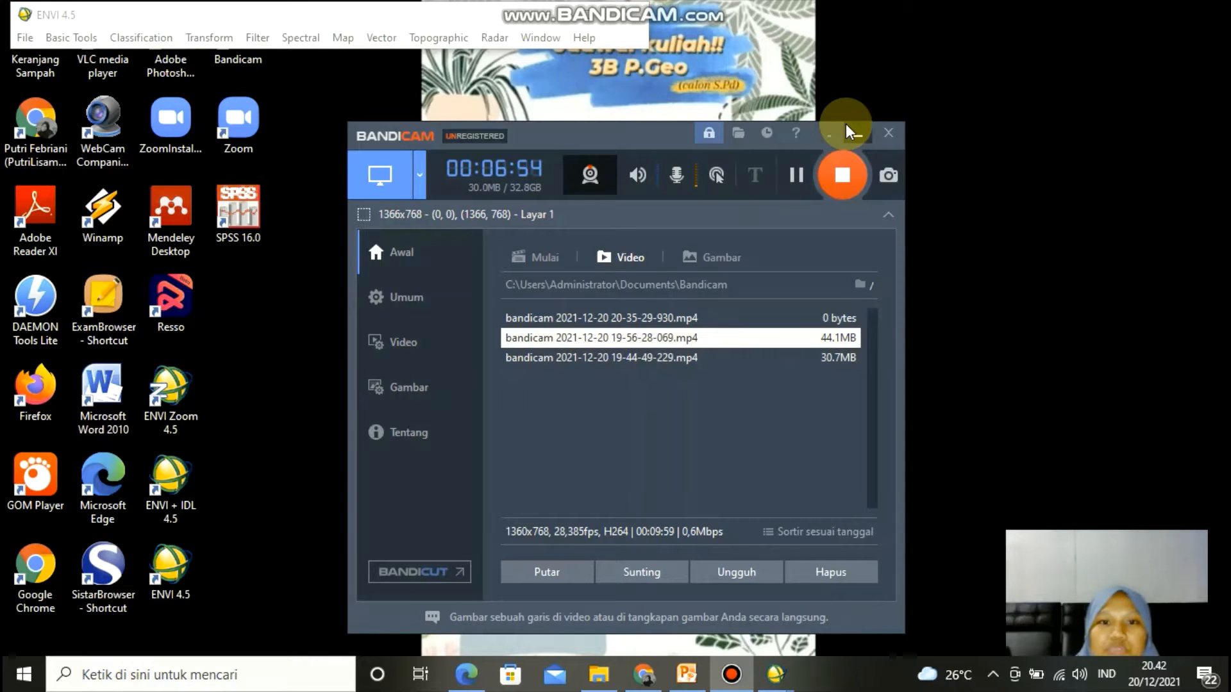
- Open the image file BENGKALIS CROPP.HDR from the CROPPING BENGKALIS folder under TUGAS KELAS 3B > PJ on drive D:
left_click(848, 130)
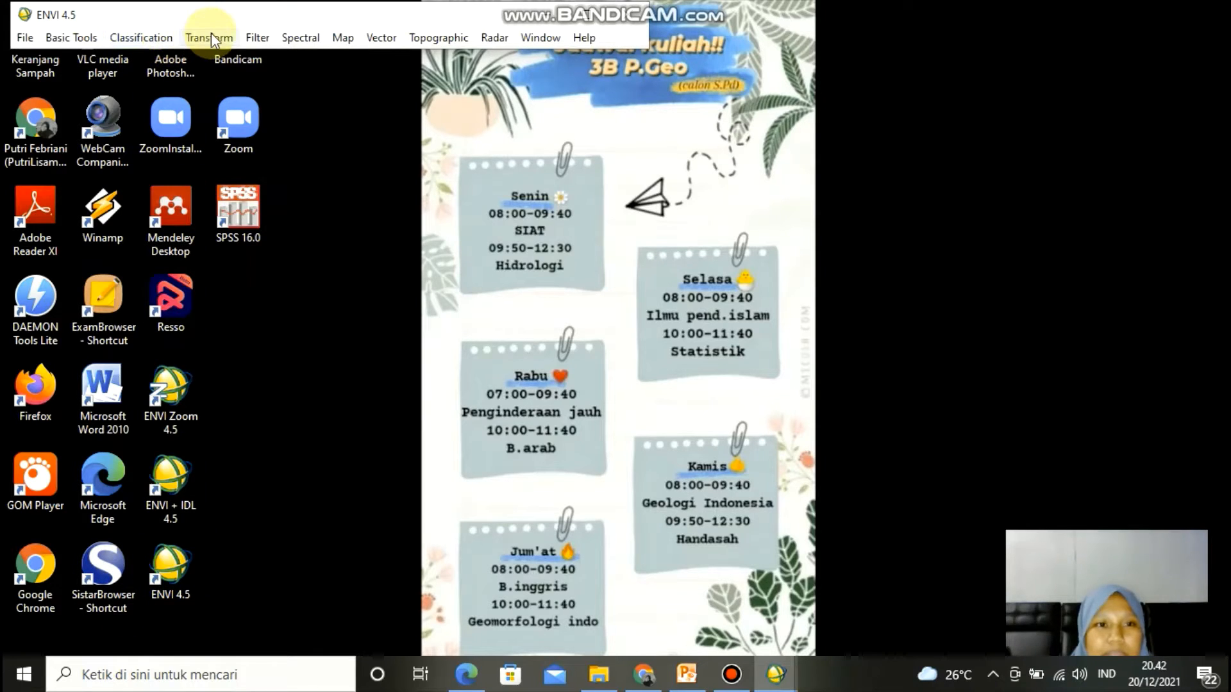
left_click(24, 36)
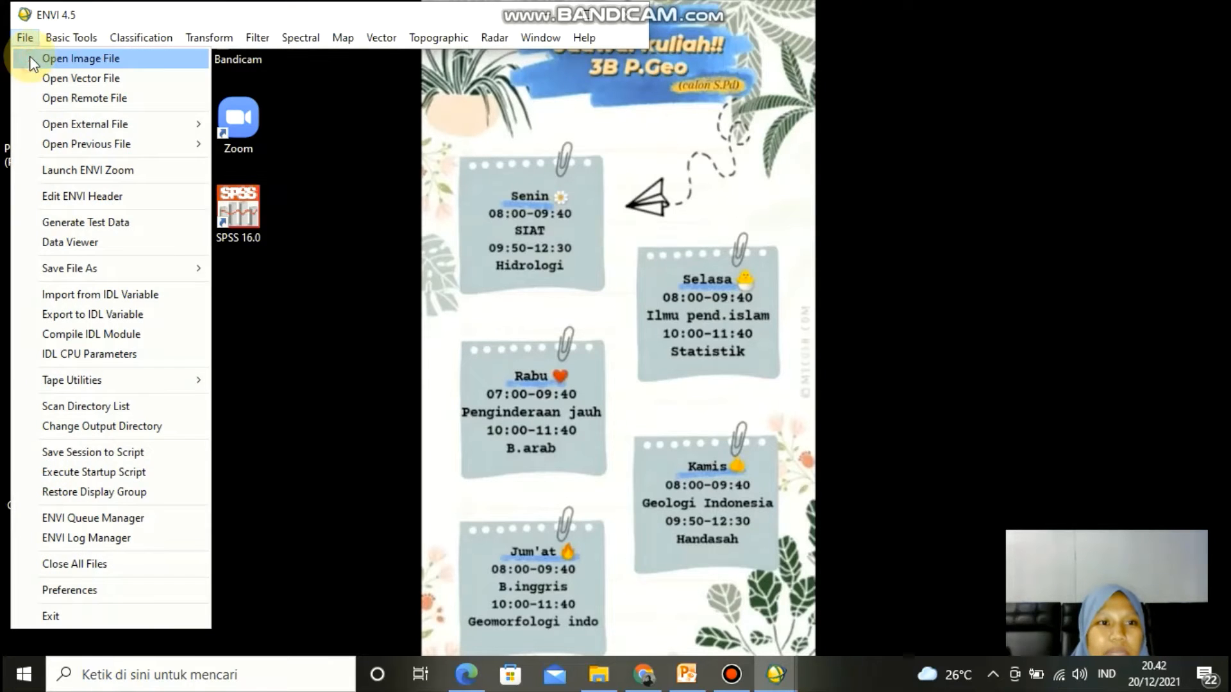
left_click(29, 56)
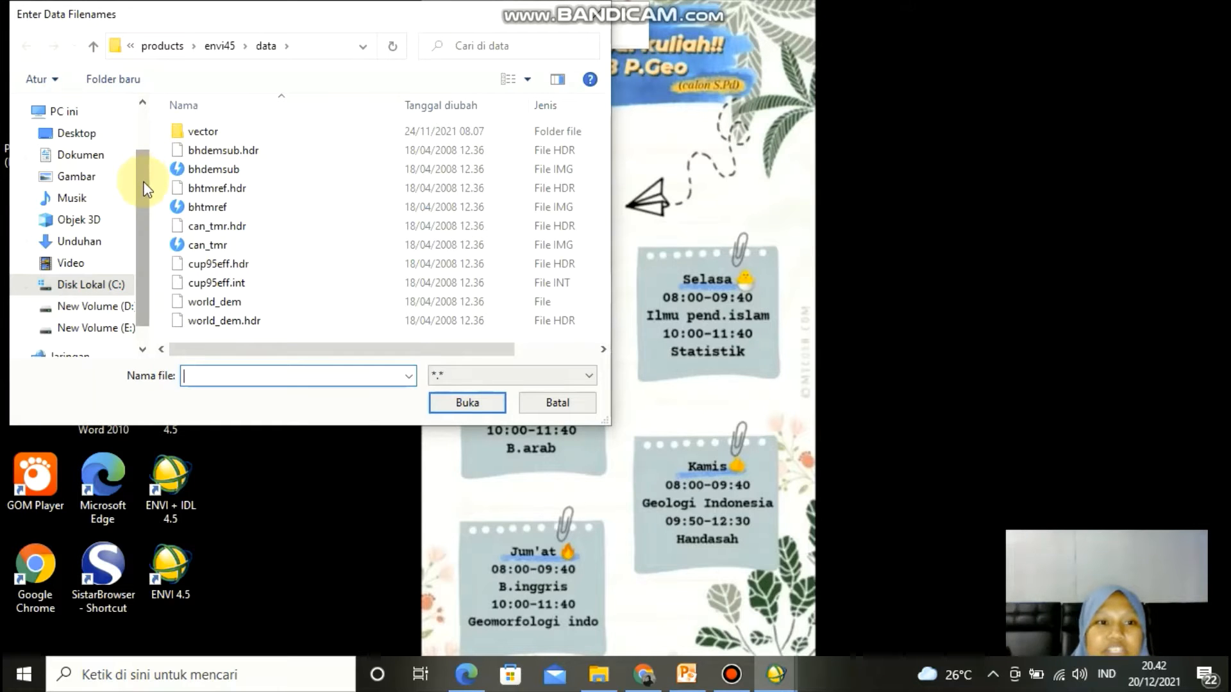
left_click_drag(145, 186, 143, 199)
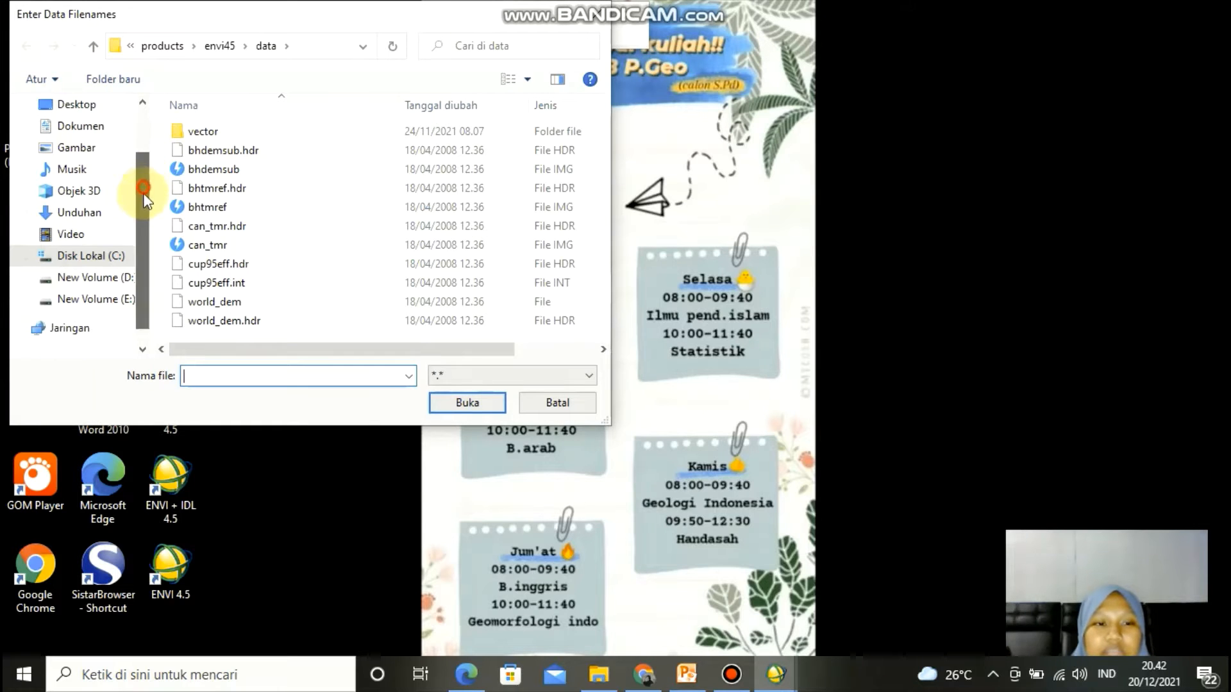
left_click(128, 277)
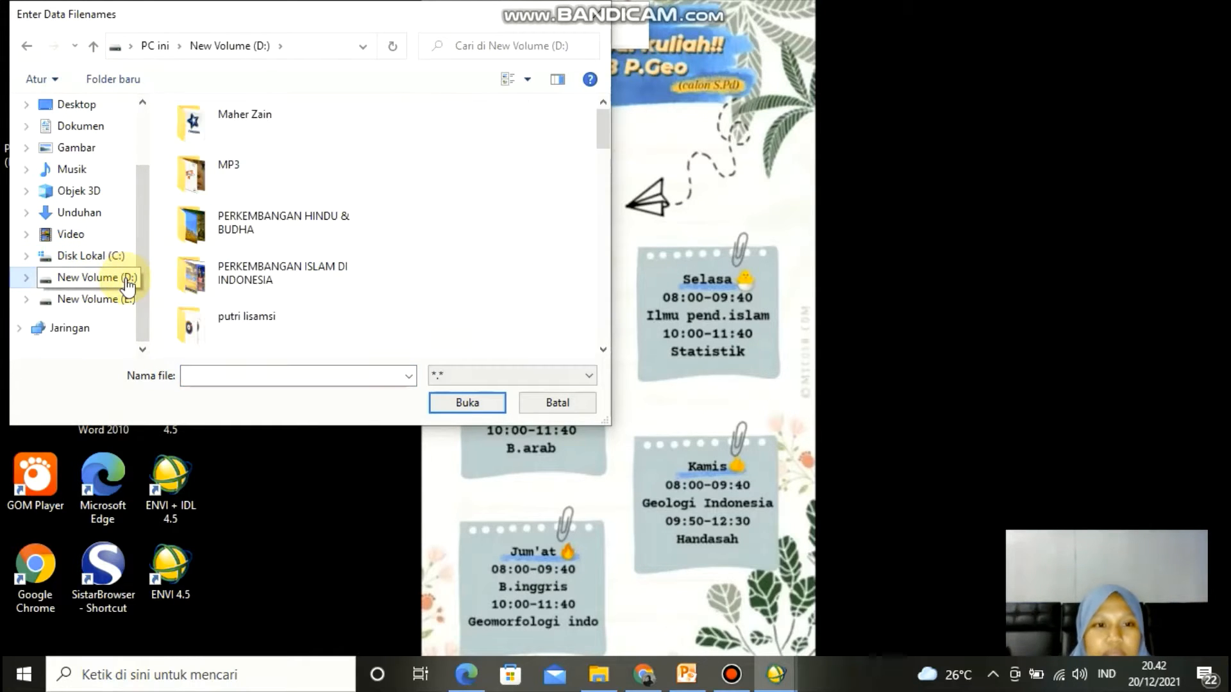
scroll(319, 328, "down", 2)
left_click(317, 324)
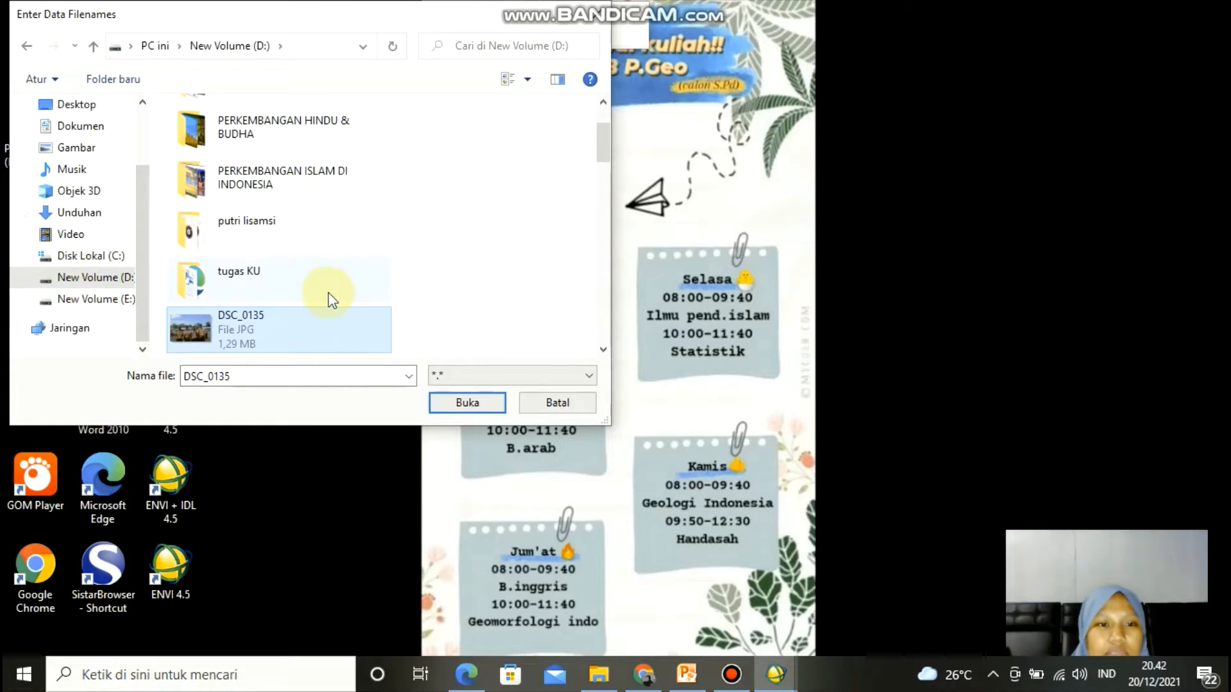
double_click(328, 293)
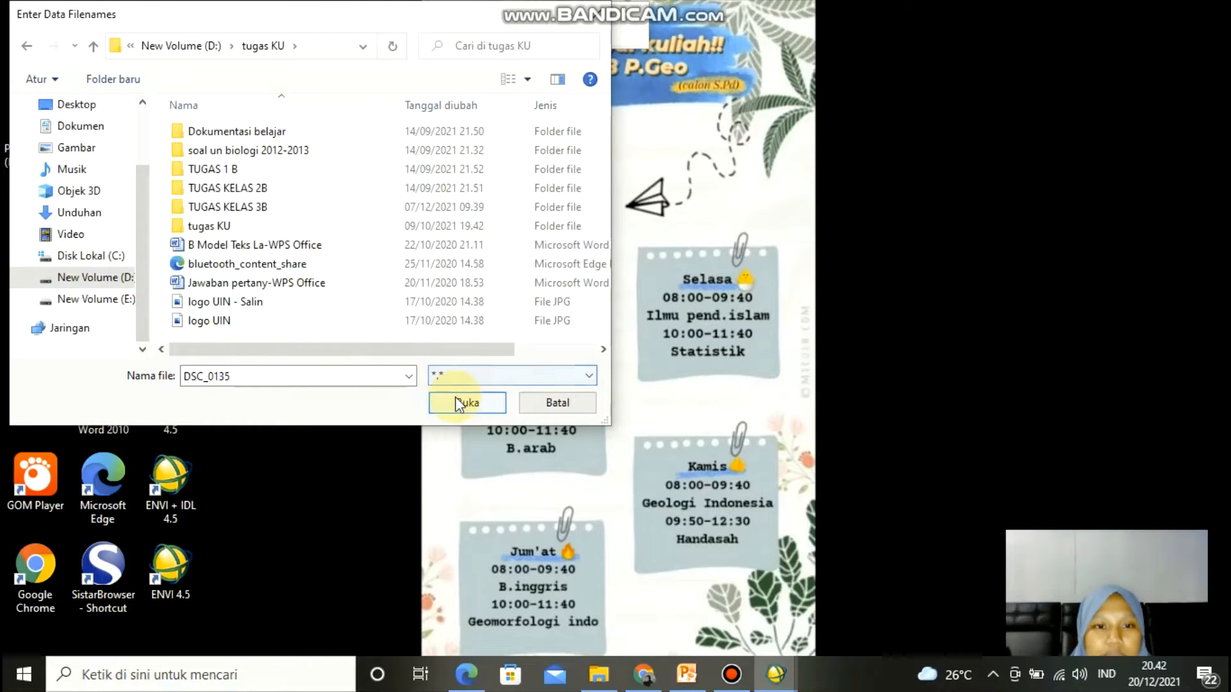
double_click(405, 210)
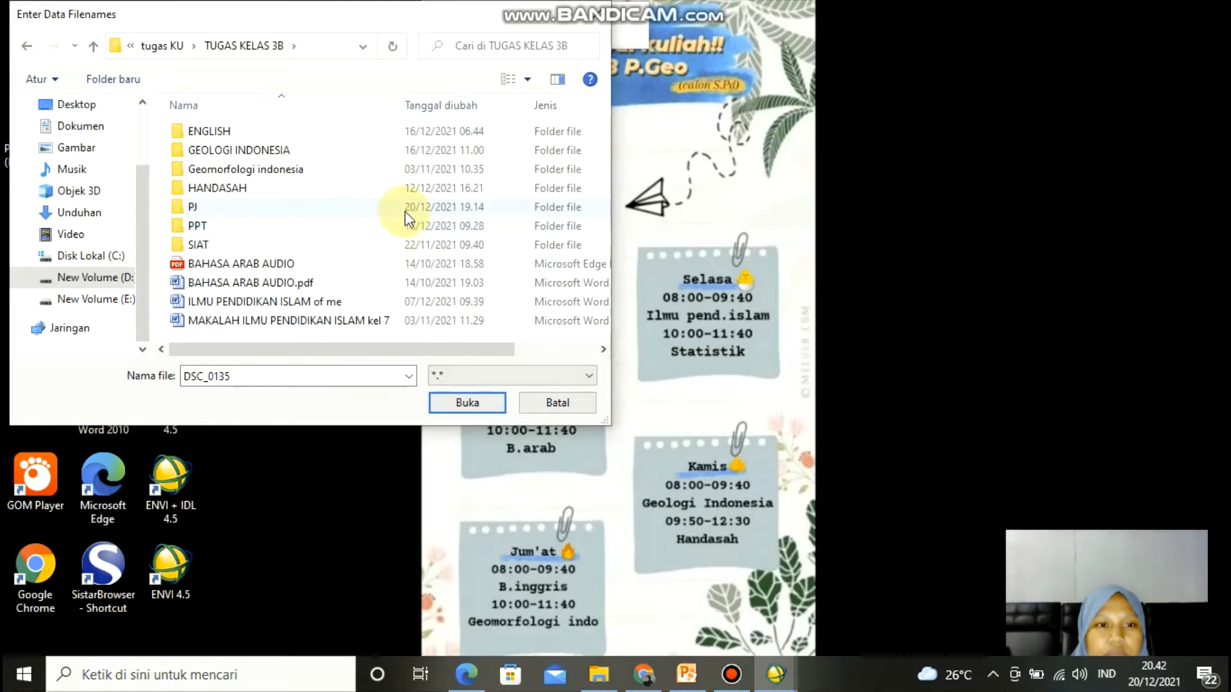
double_click(405, 210)
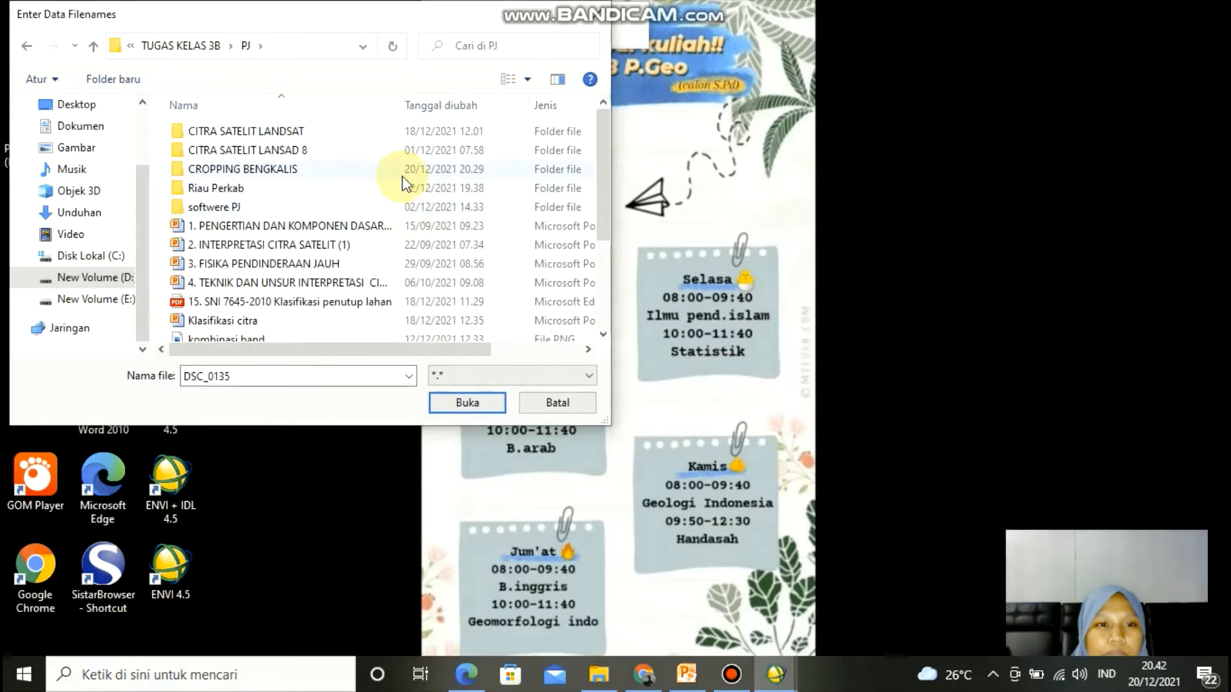
double_click(402, 176)
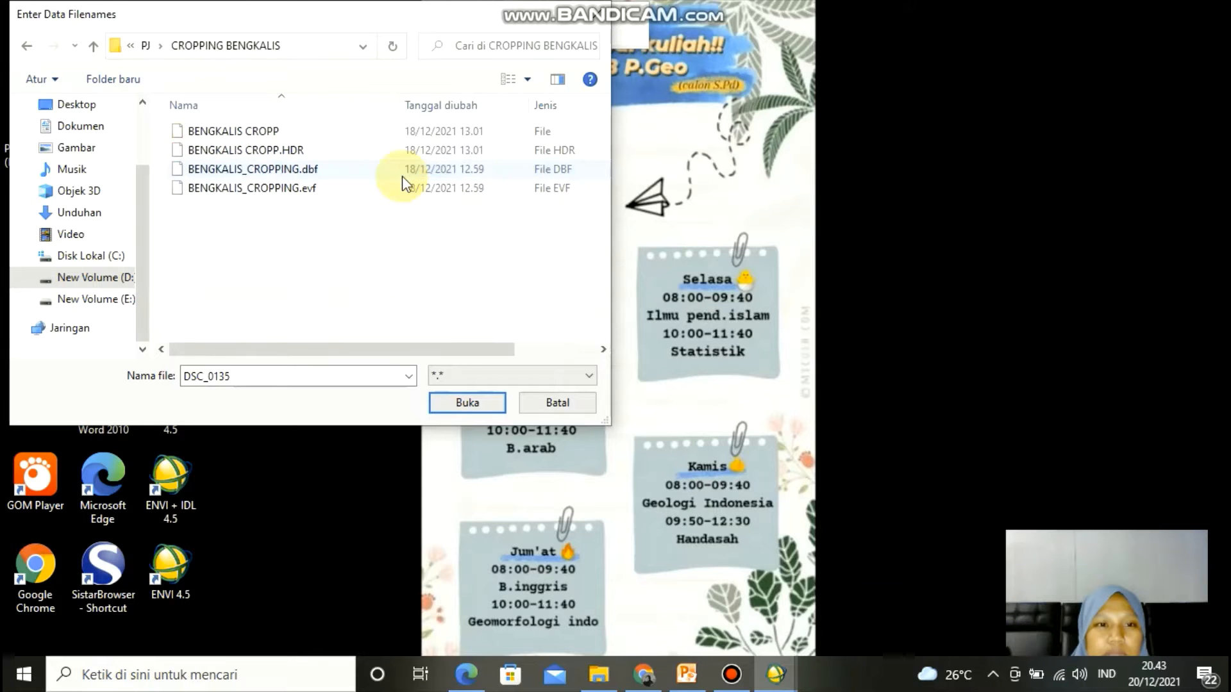
left_click(397, 154)
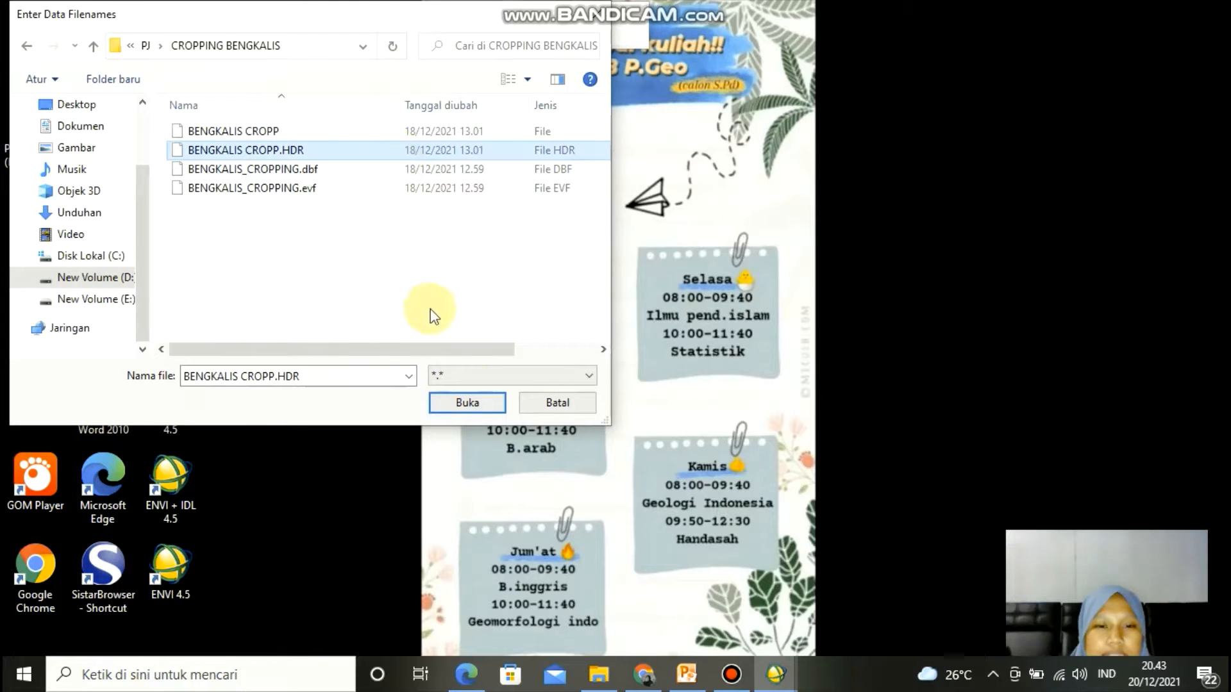
left_click(467, 404)
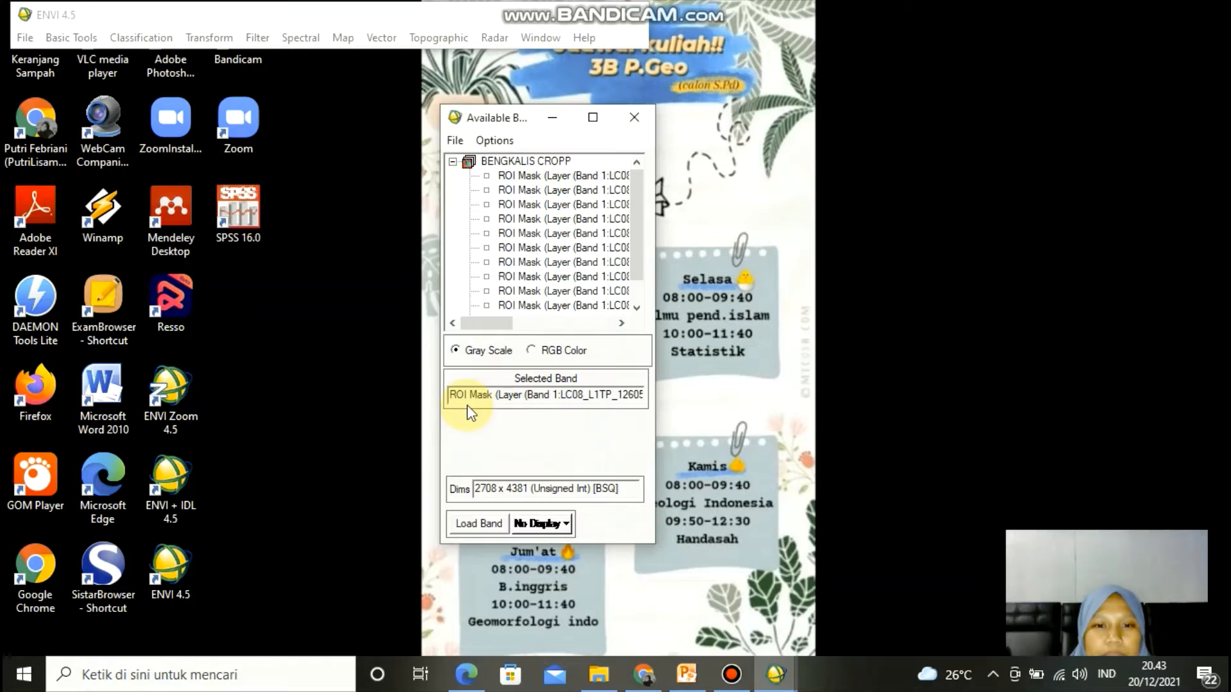
- Load an RGB composite of bands 4, 3 and 2 into a display
left_click_drag(486, 318, 544, 320)
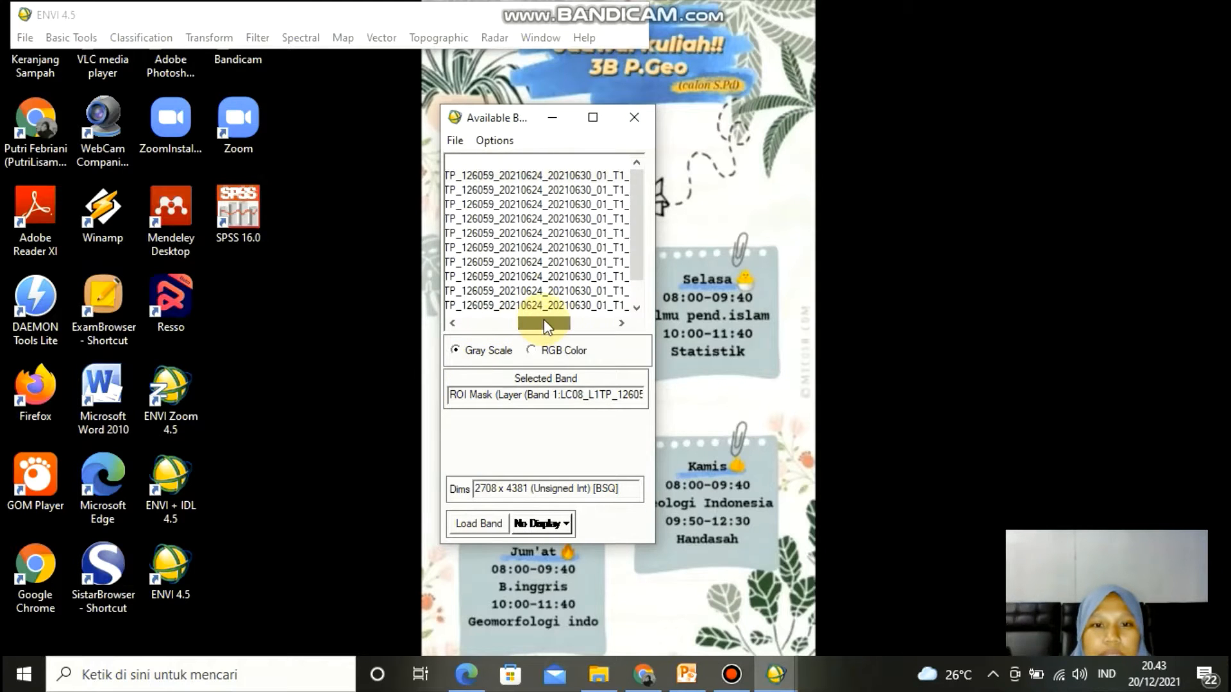
left_click(531, 350)
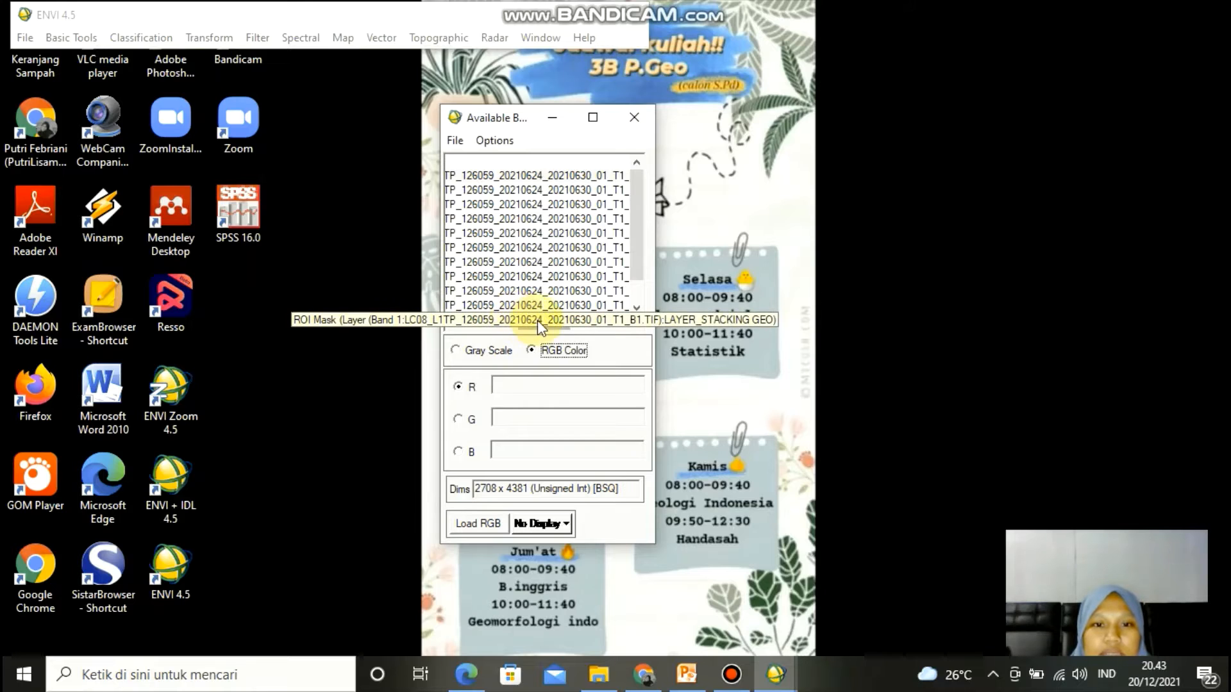
left_click_drag(537, 321, 564, 320)
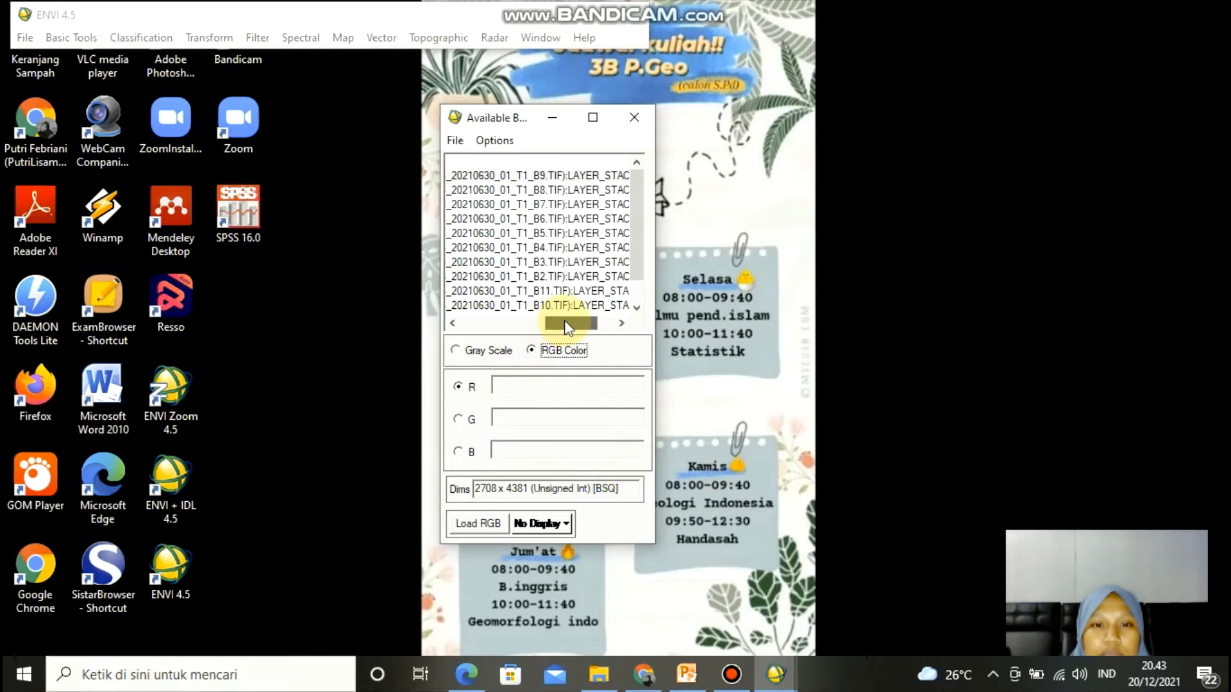
left_click(543, 247)
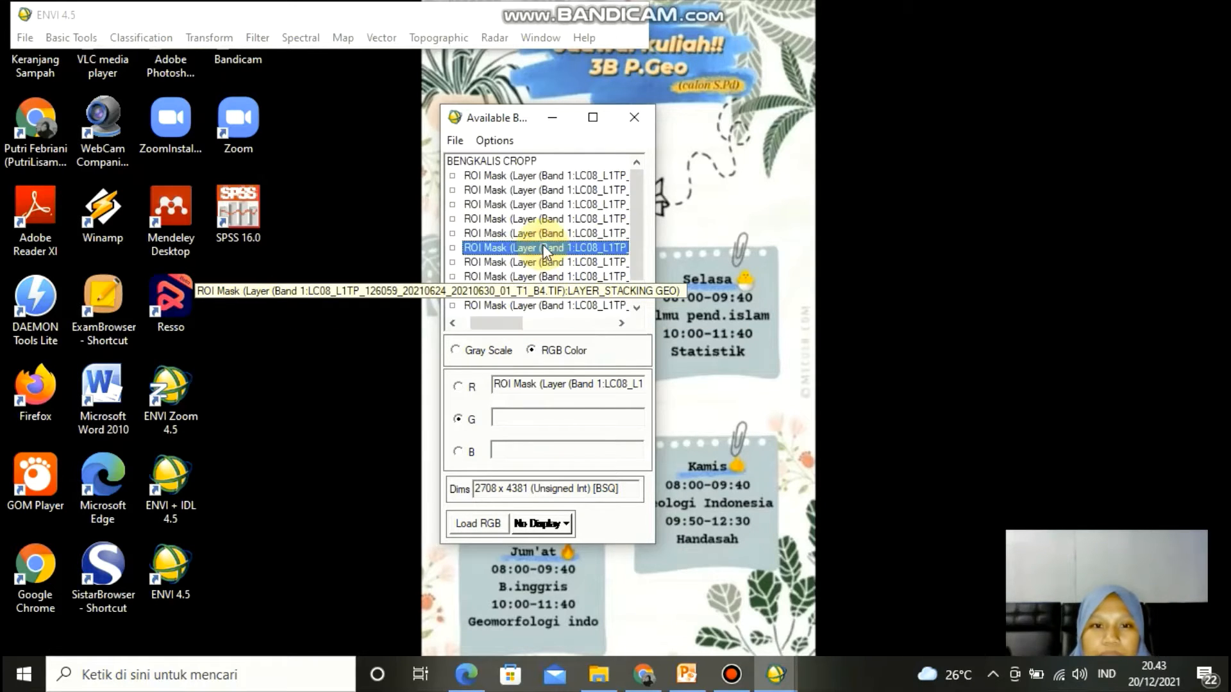
left_click(543, 262)
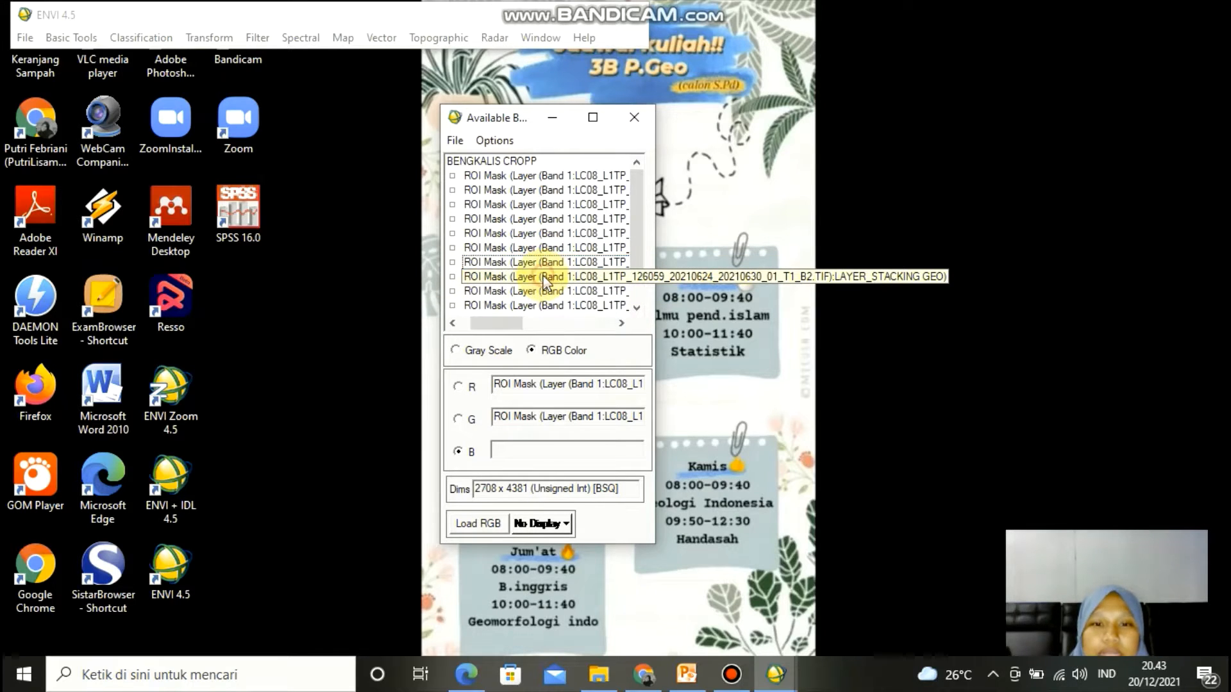
left_click(544, 276)
left_click(495, 525)
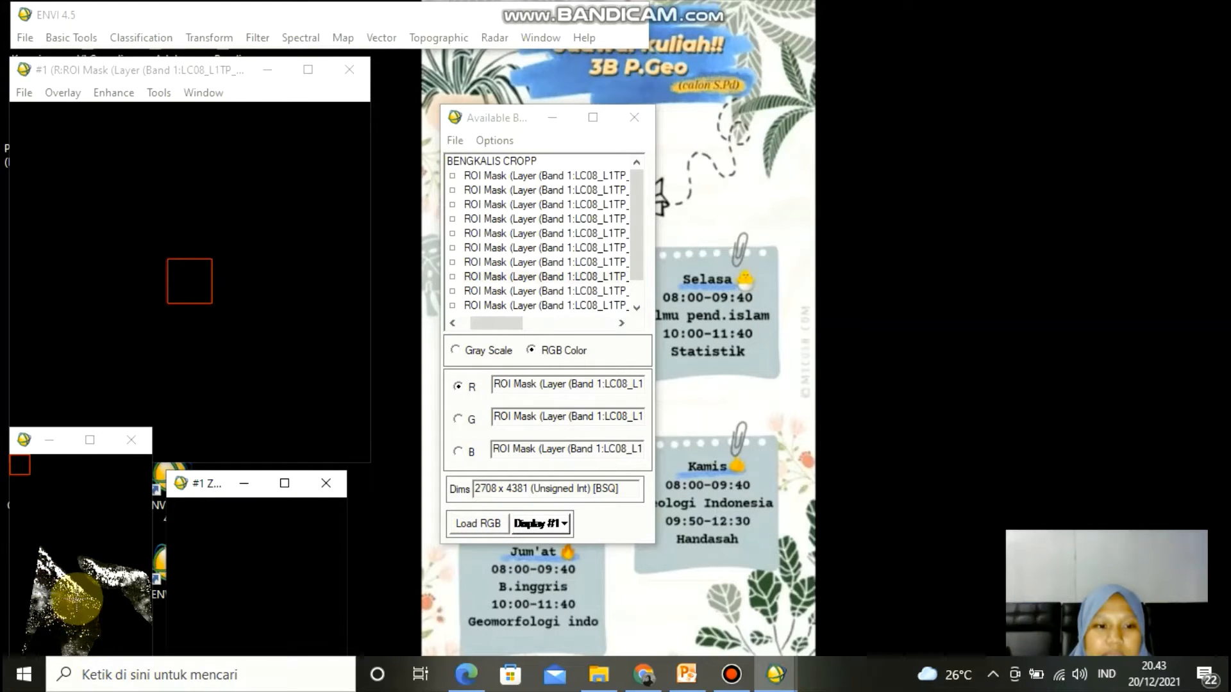
left_click(76, 600)
left_click(67, 599)
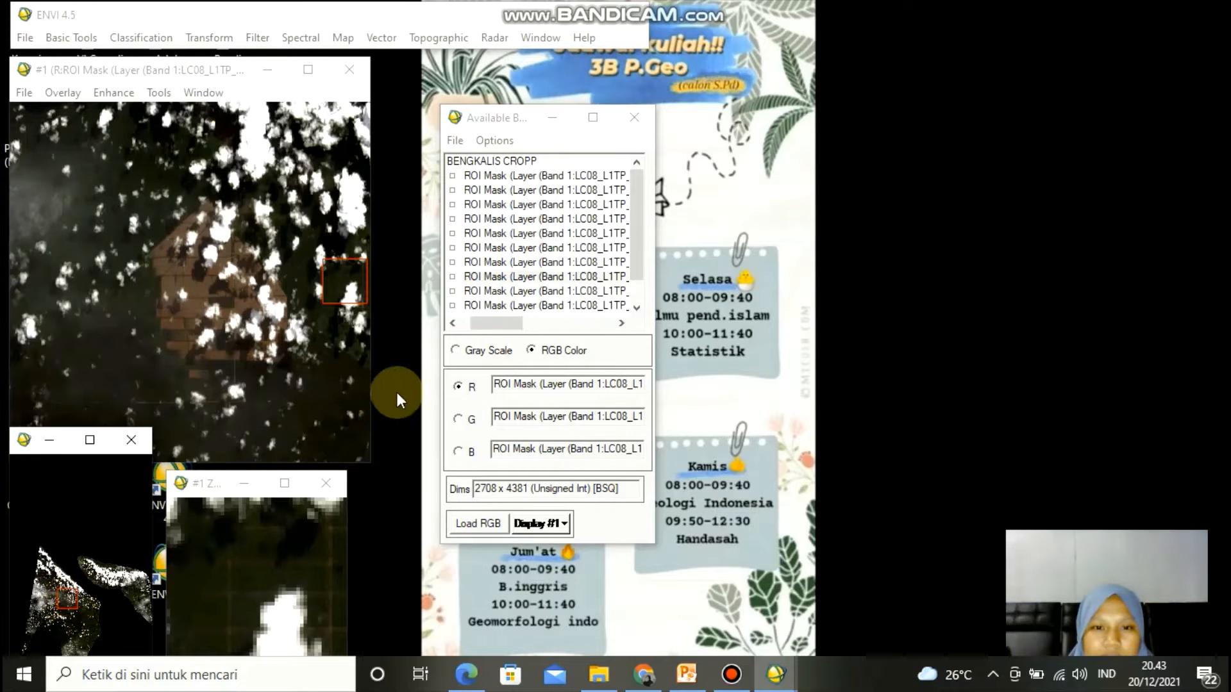
- Assign different bands to red, green and blue and load that composite into a new display #2
left_click_drag(486, 328, 559, 321)
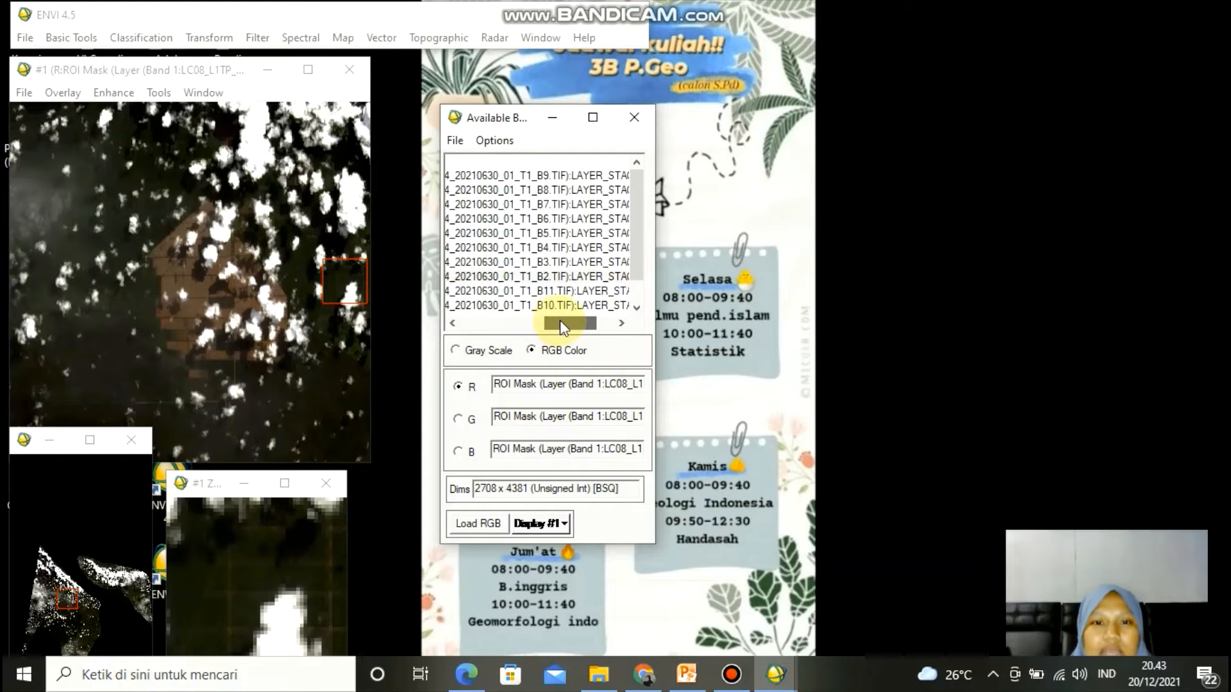
left_click(543, 201)
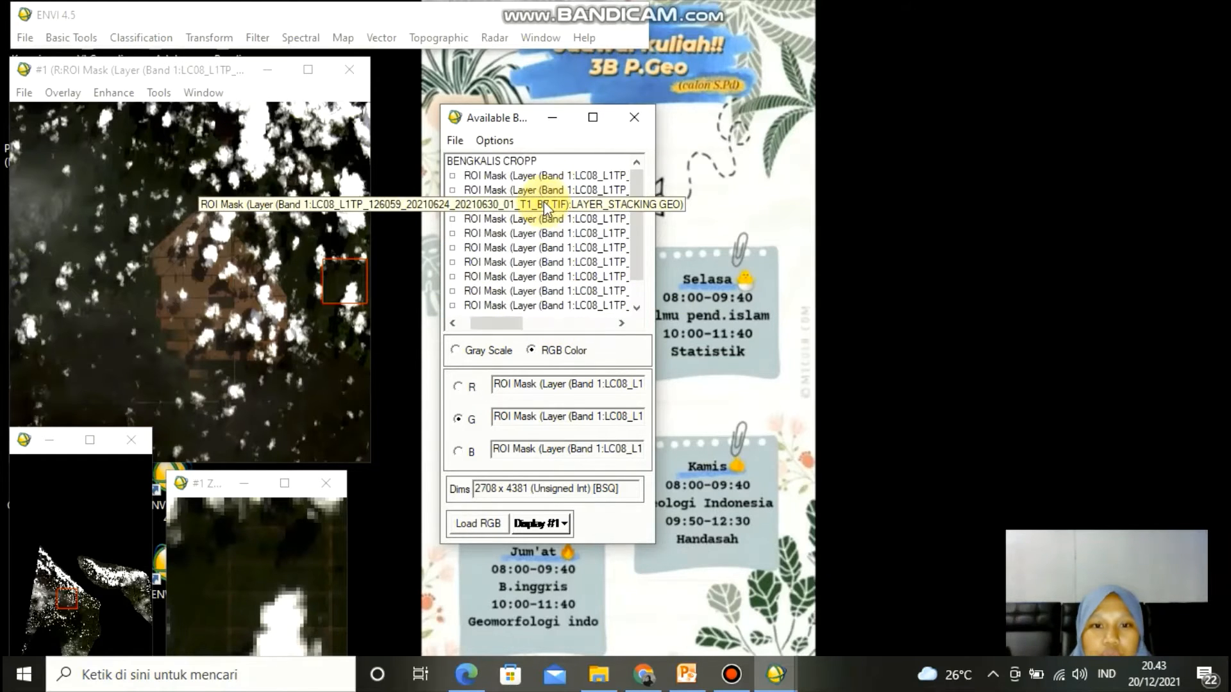
left_click(558, 522)
left_click(563, 549)
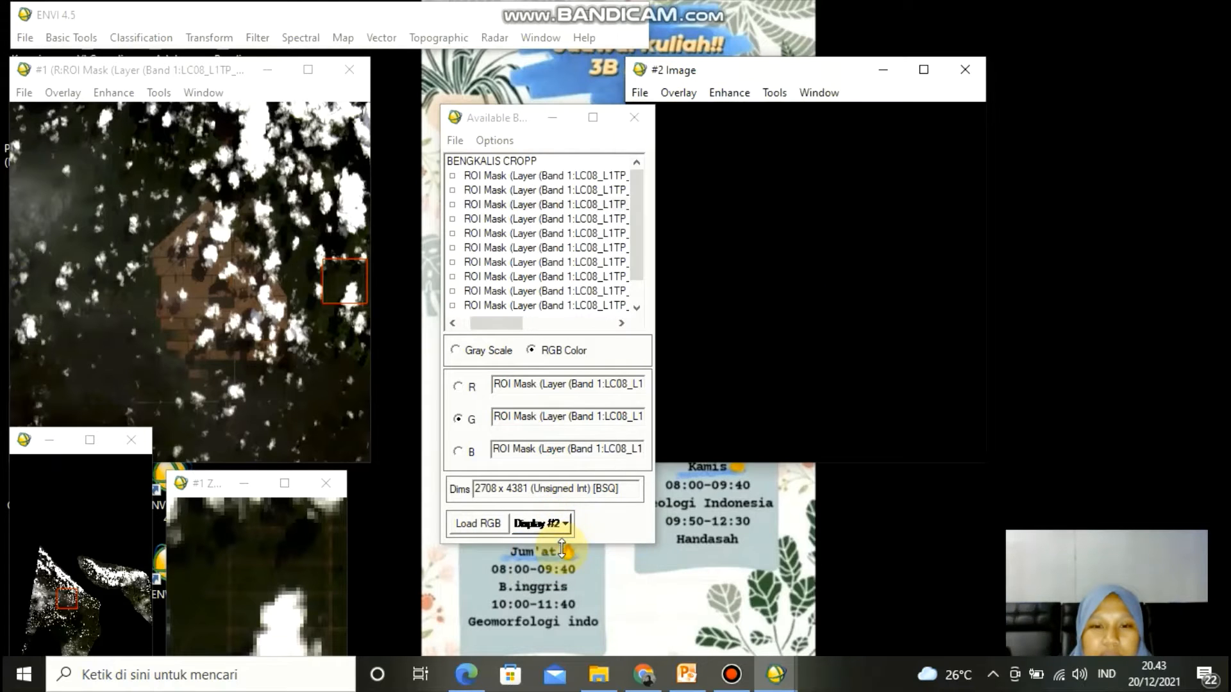
left_click_drag(500, 319, 557, 318)
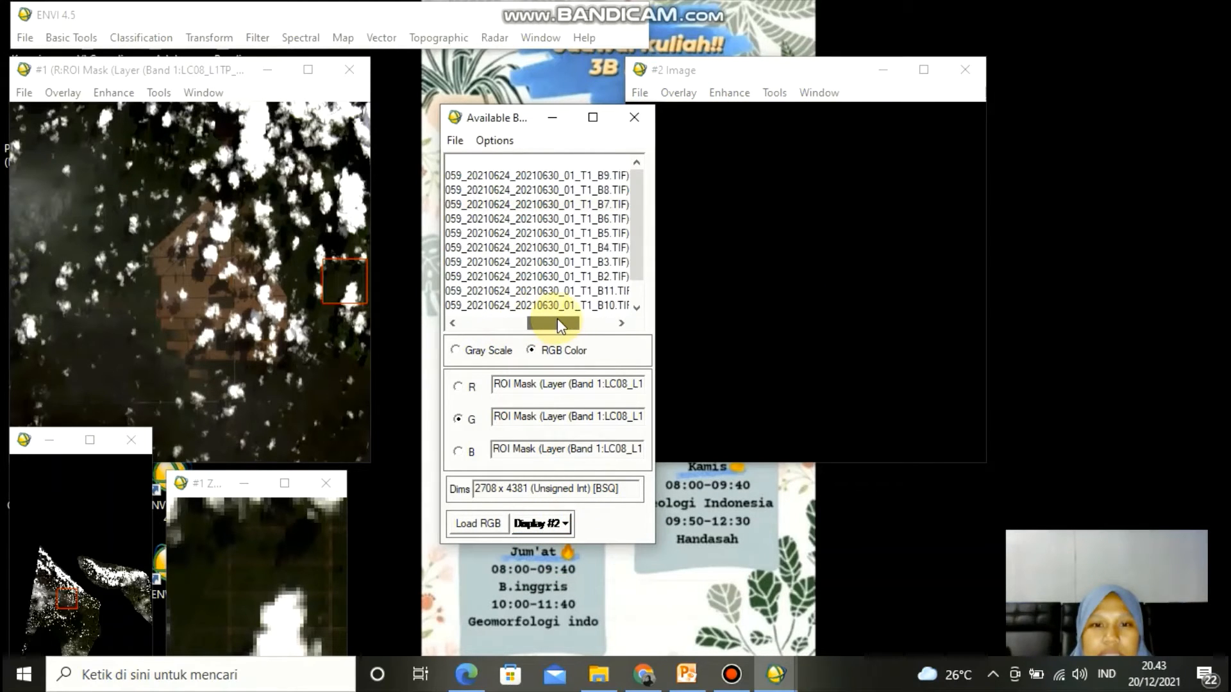
left_click(546, 207)
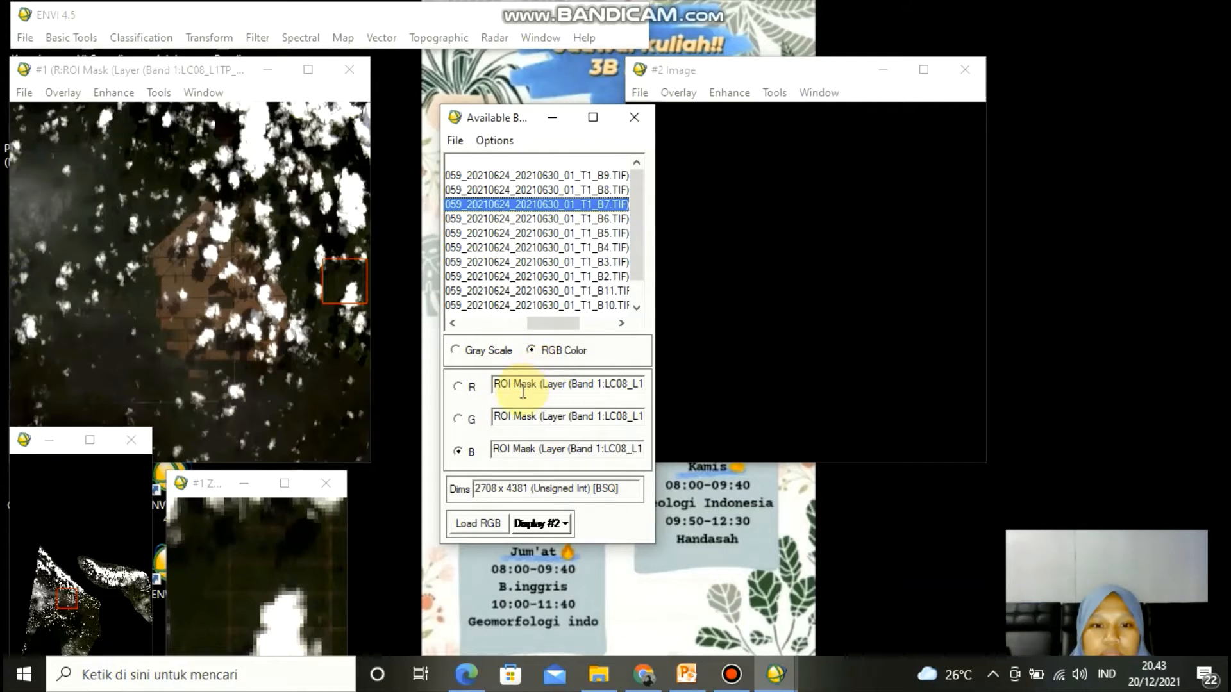
left_click(460, 386)
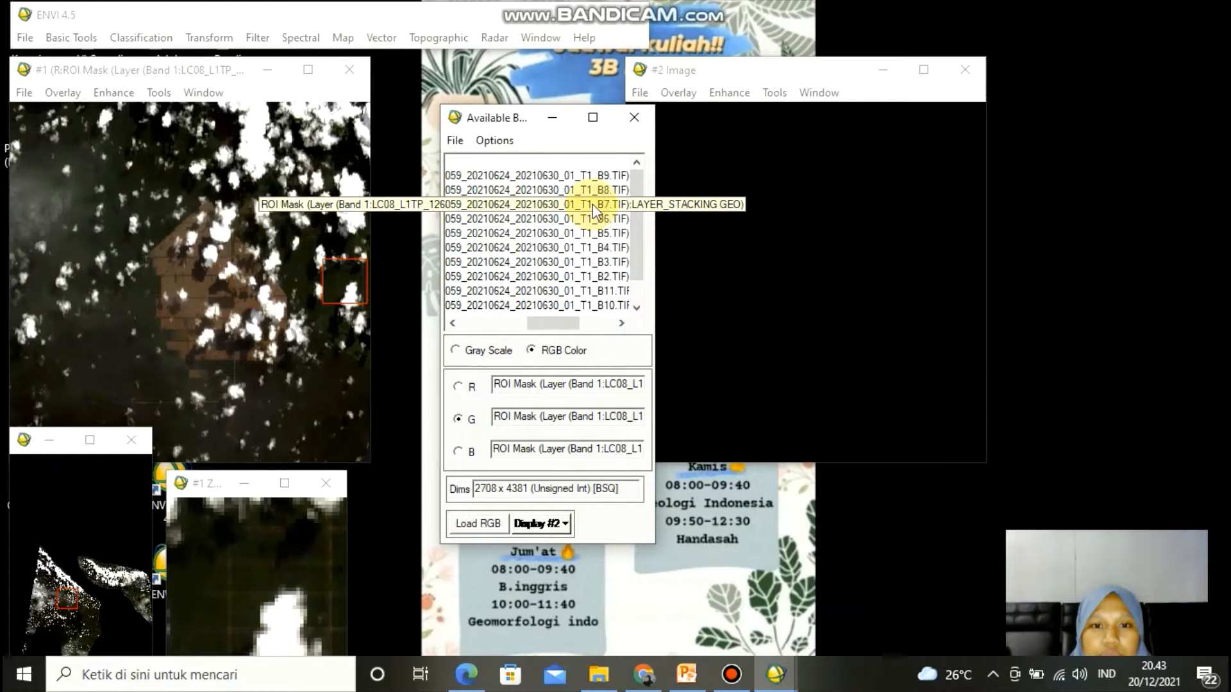
left_click(593, 231)
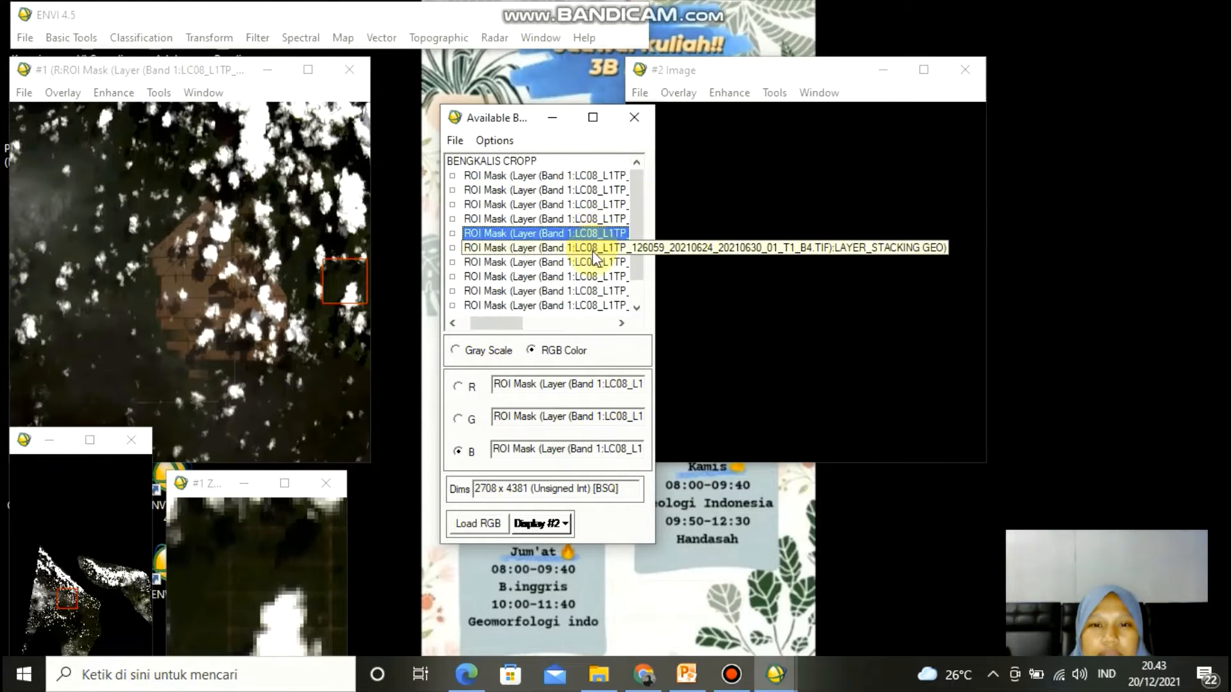
left_click(593, 261)
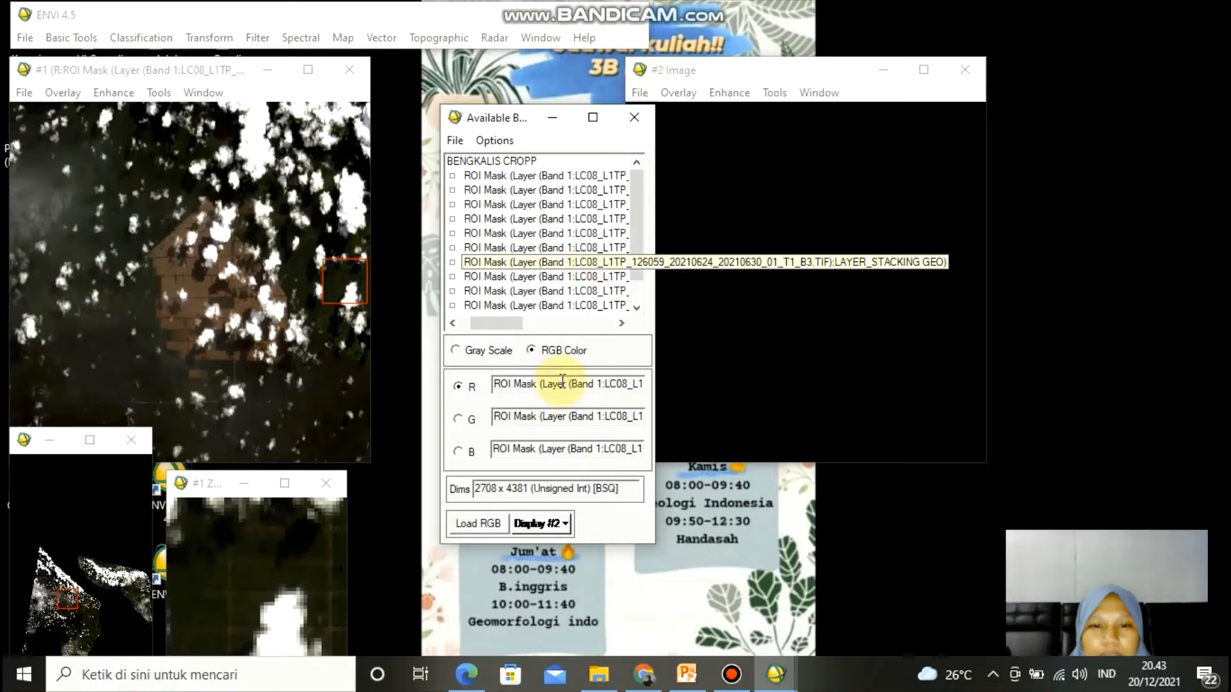
left_click(489, 521)
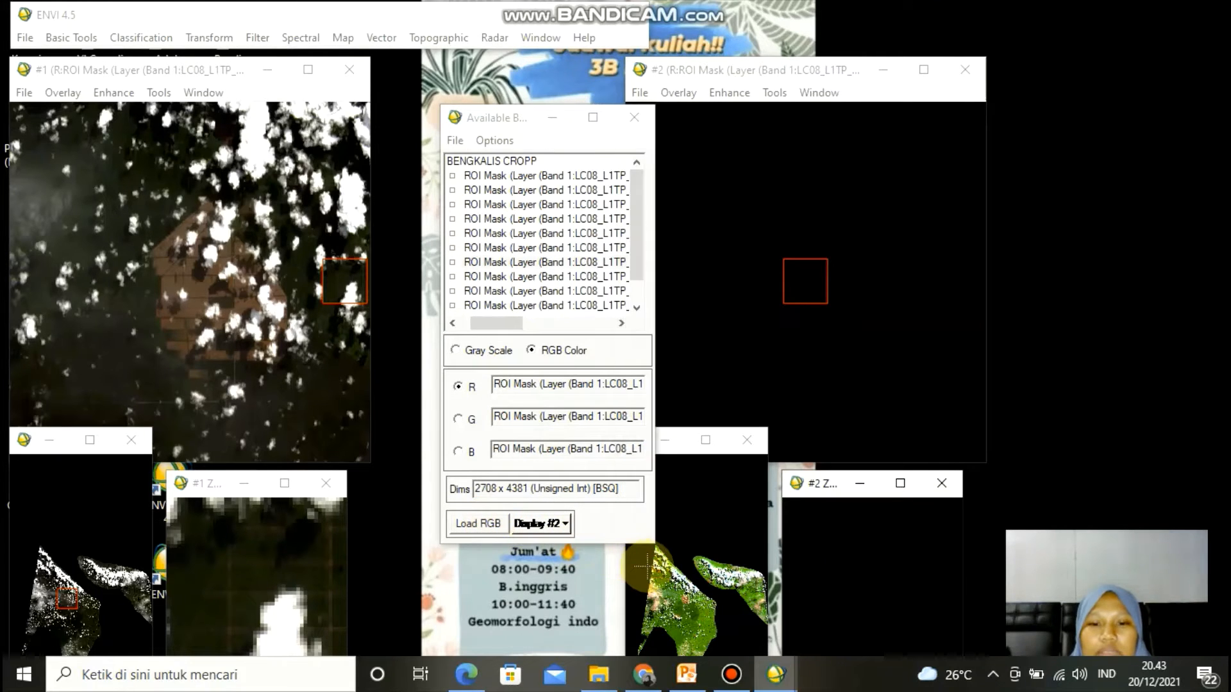
- Open the ROI Tool for display #2 and set it to draw regions in the Zoom window
left_click(686, 601)
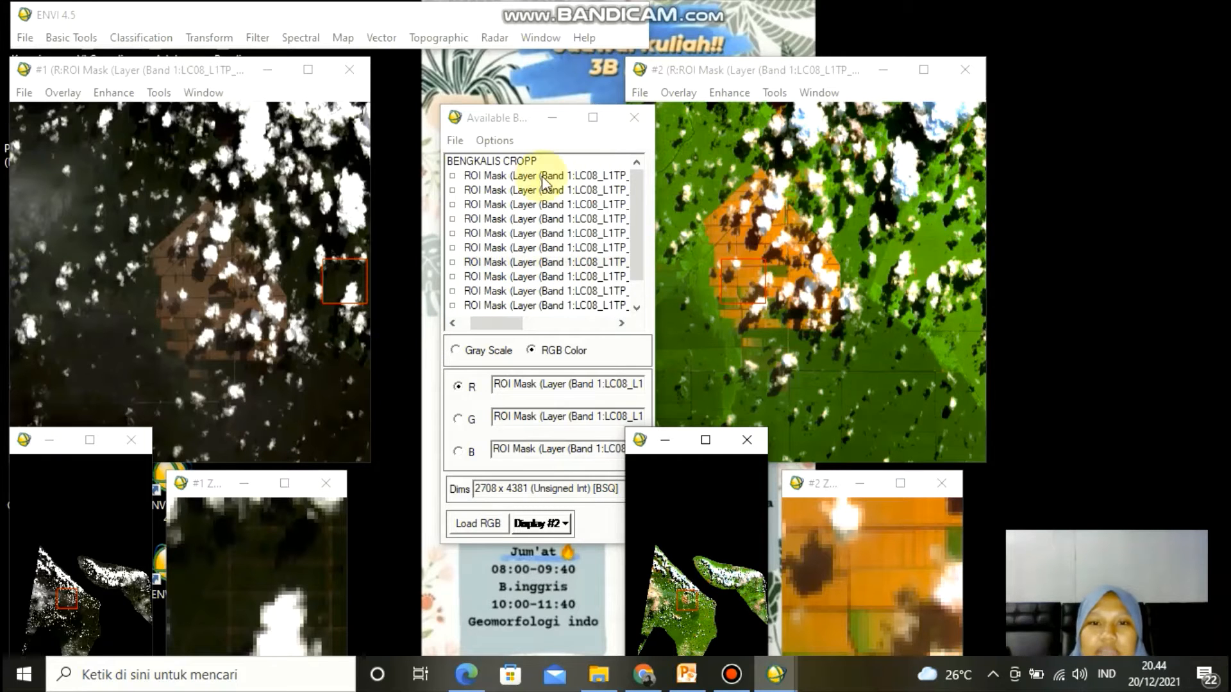
left_click_drag(463, 126, 428, 124)
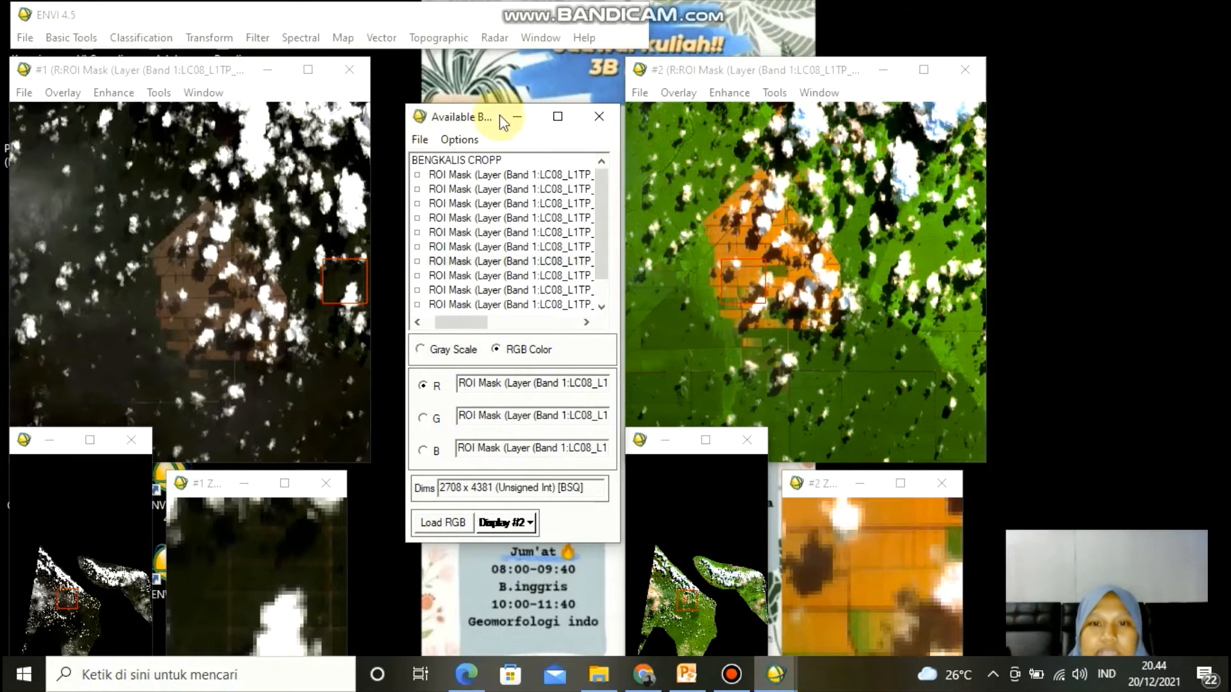
left_click(775, 94)
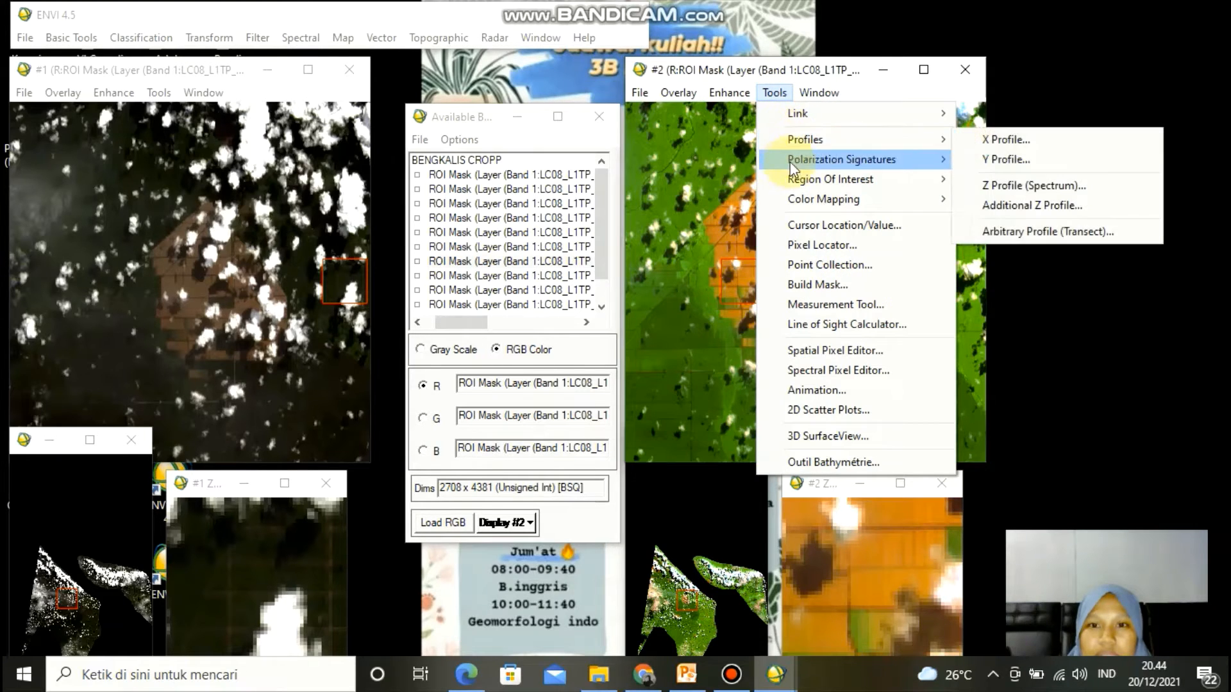
mouse_move(791, 178)
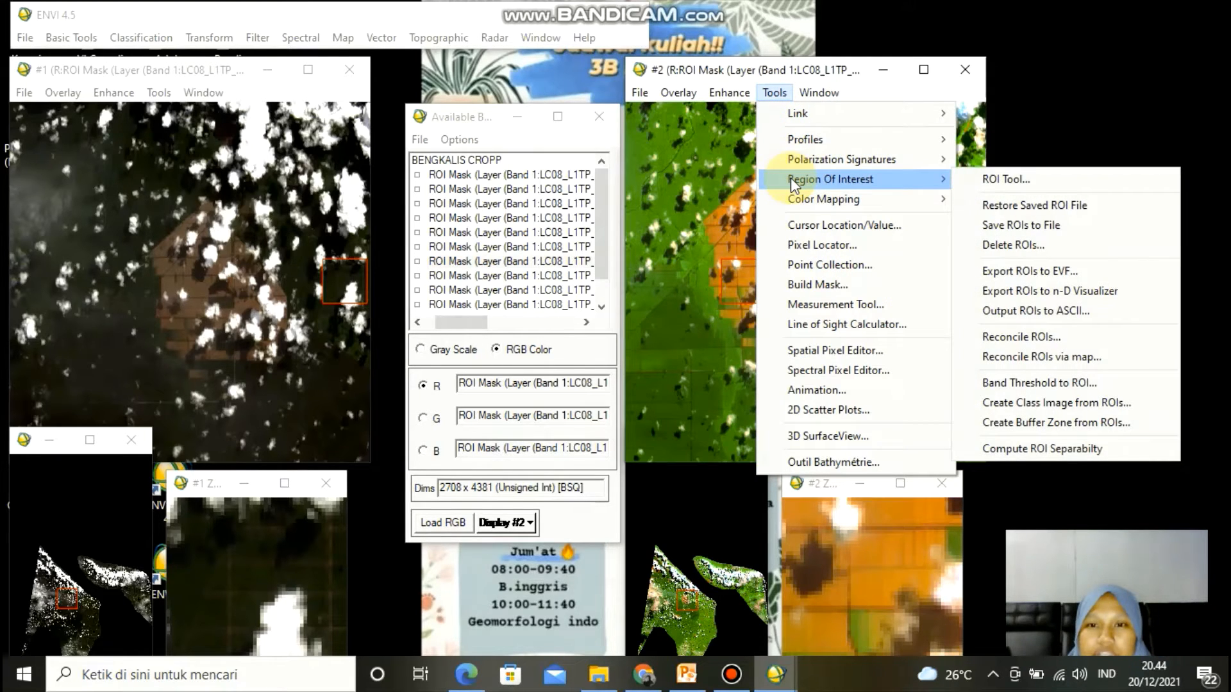
left_click(994, 183)
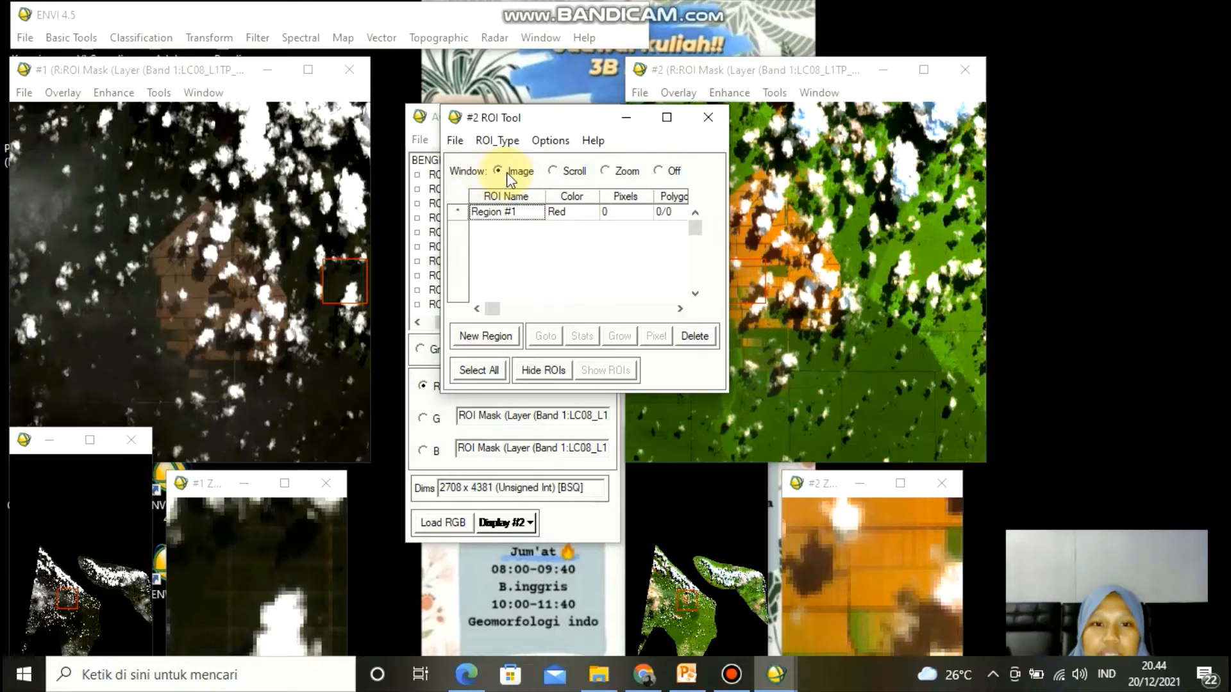
left_click(611, 175)
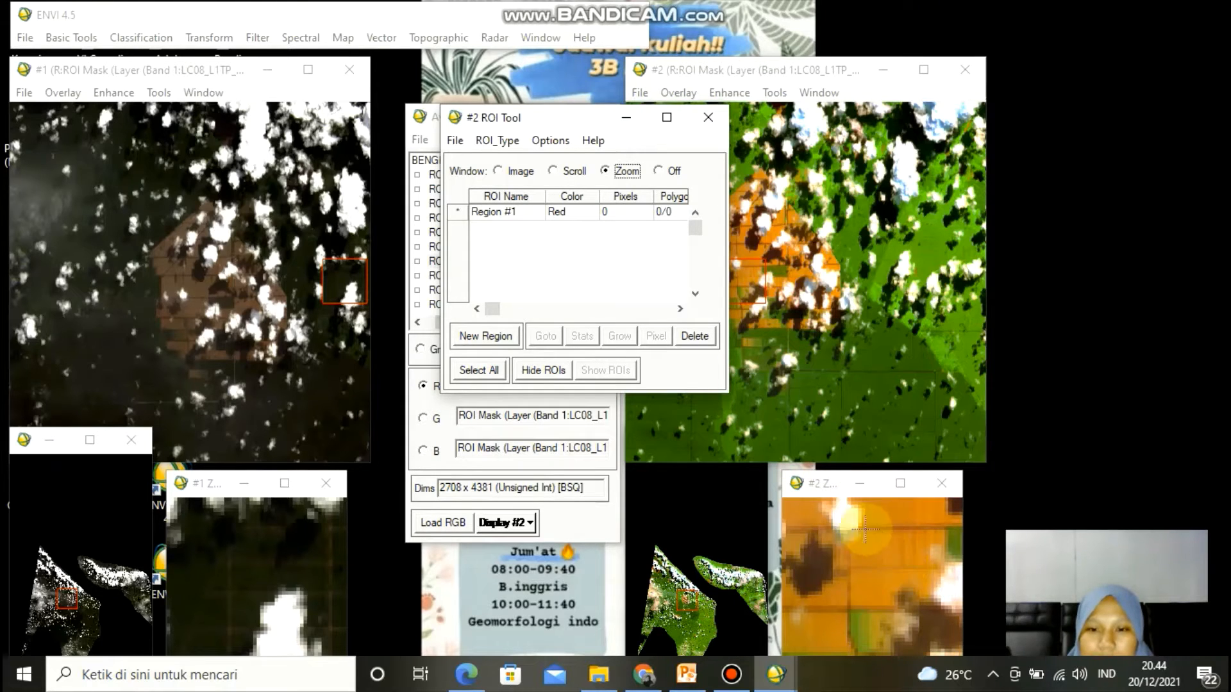
left_click(803, 489)
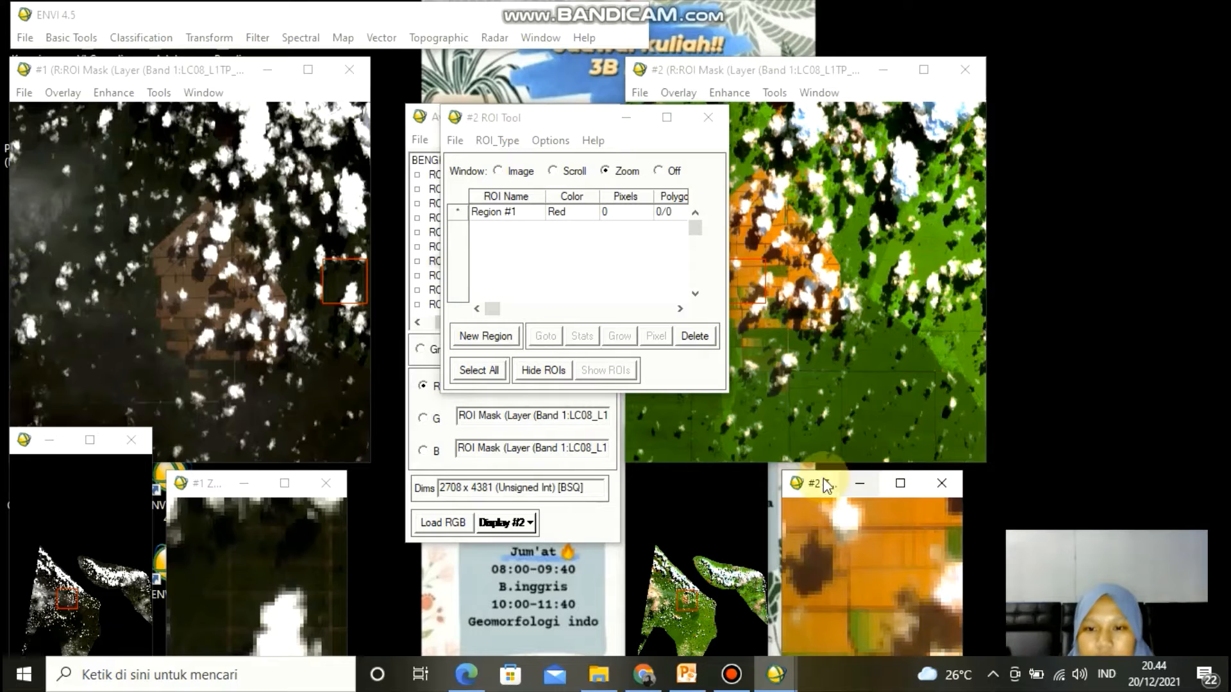
- Arrange the #2 zoom window beside display #2 and move the ROI Tool out of the way
left_click(797, 485)
left_click(886, 476)
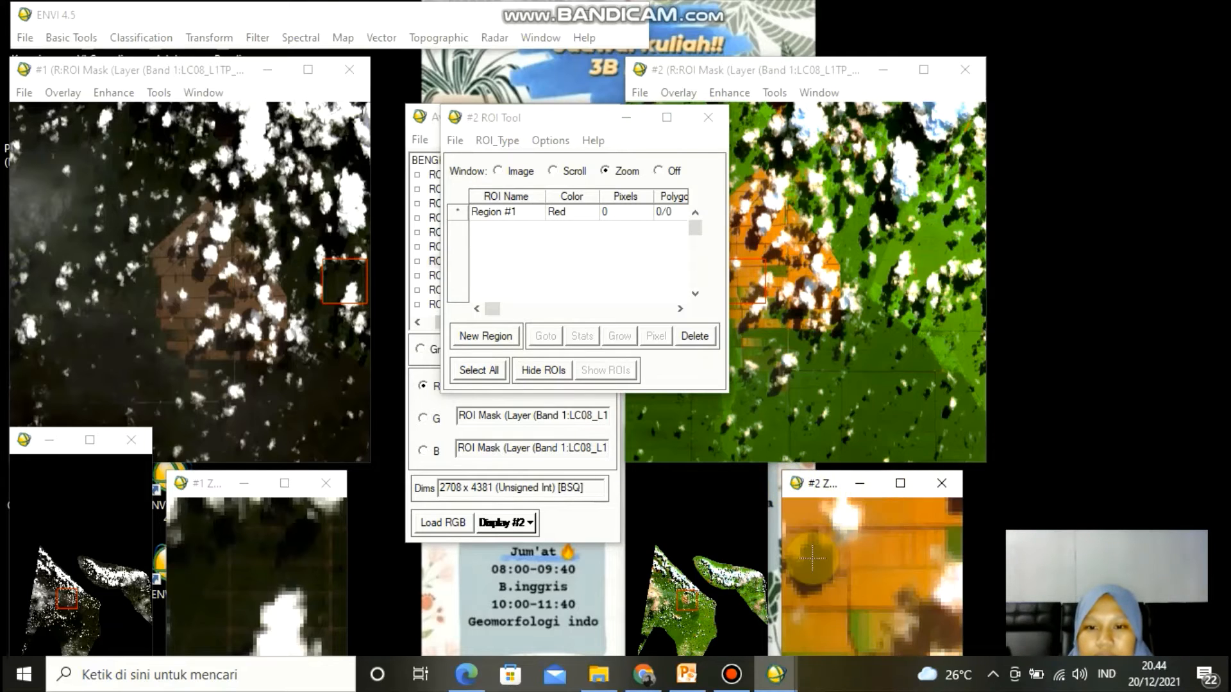
left_click(822, 494)
left_click_drag(822, 495, 1041, 274)
left_click(1028, 441)
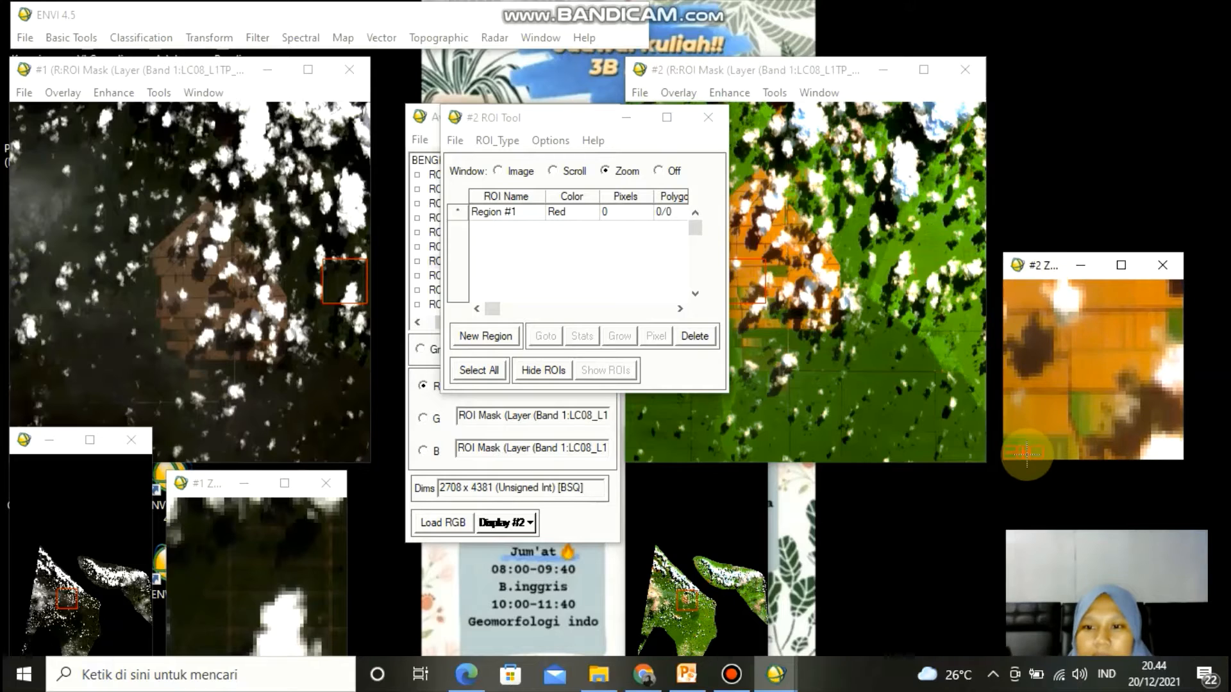
left_click(1009, 456)
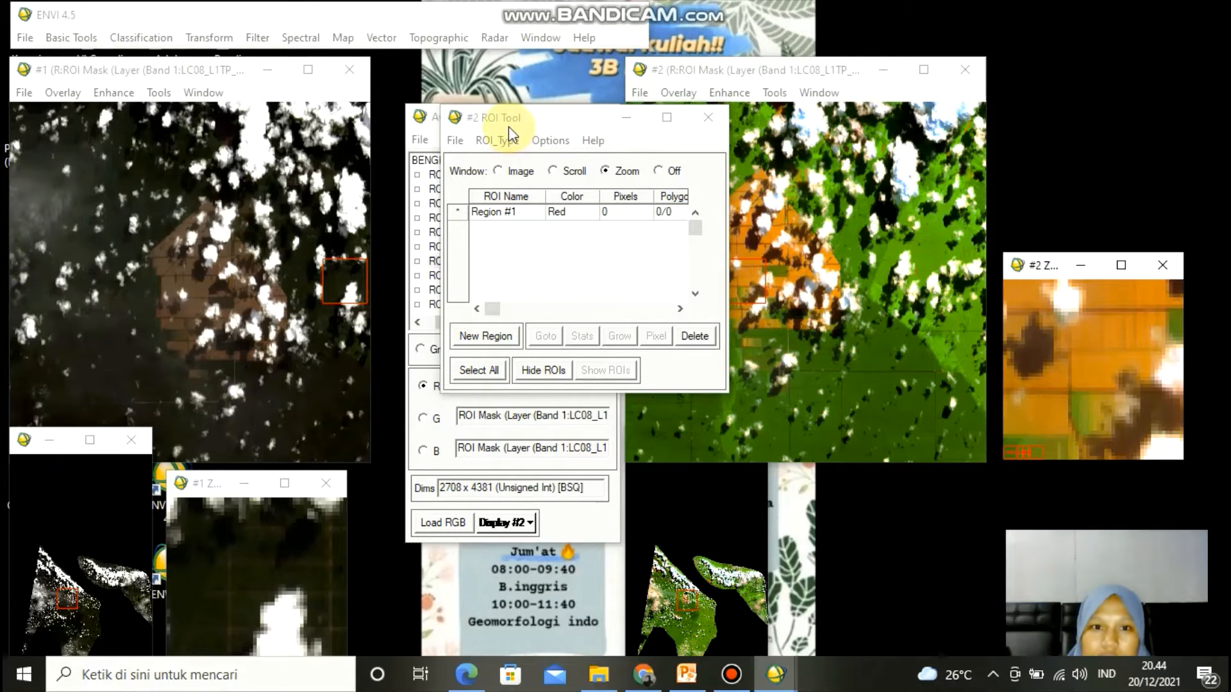
left_click_drag(509, 126, 418, 128)
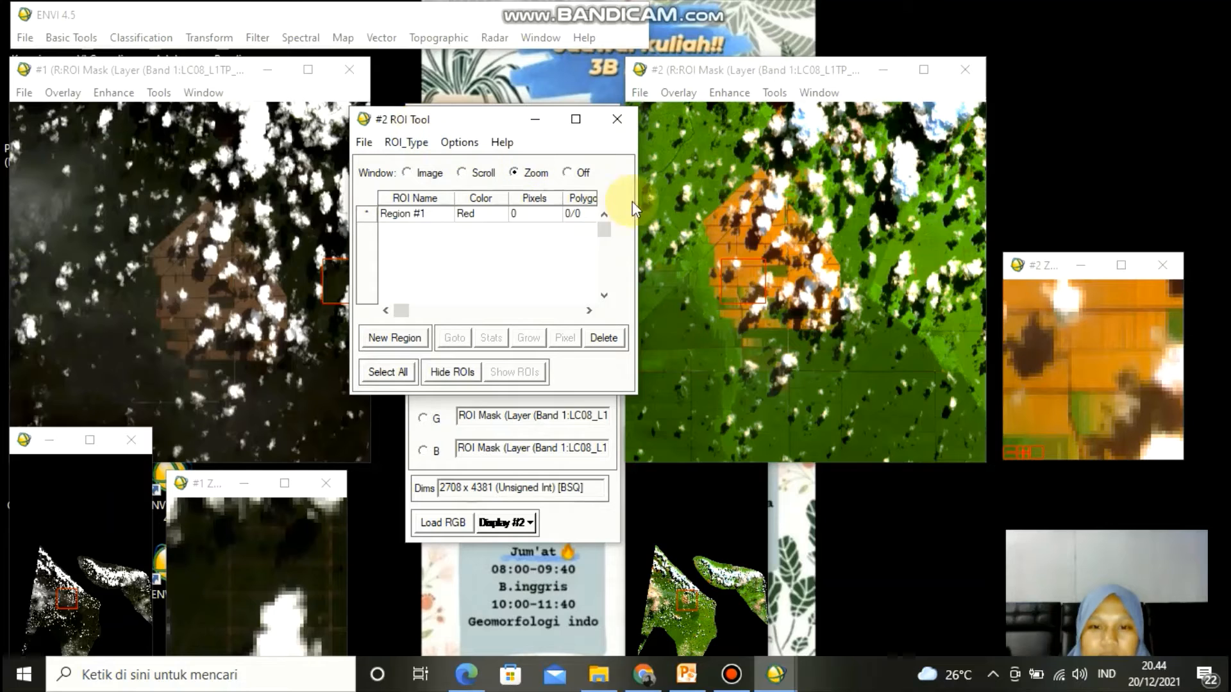
- Draw four red Region #1 polygons over bare orange land patches in the zoom window, shifting the zoom box between them
left_click_drag(760, 275, 736, 252)
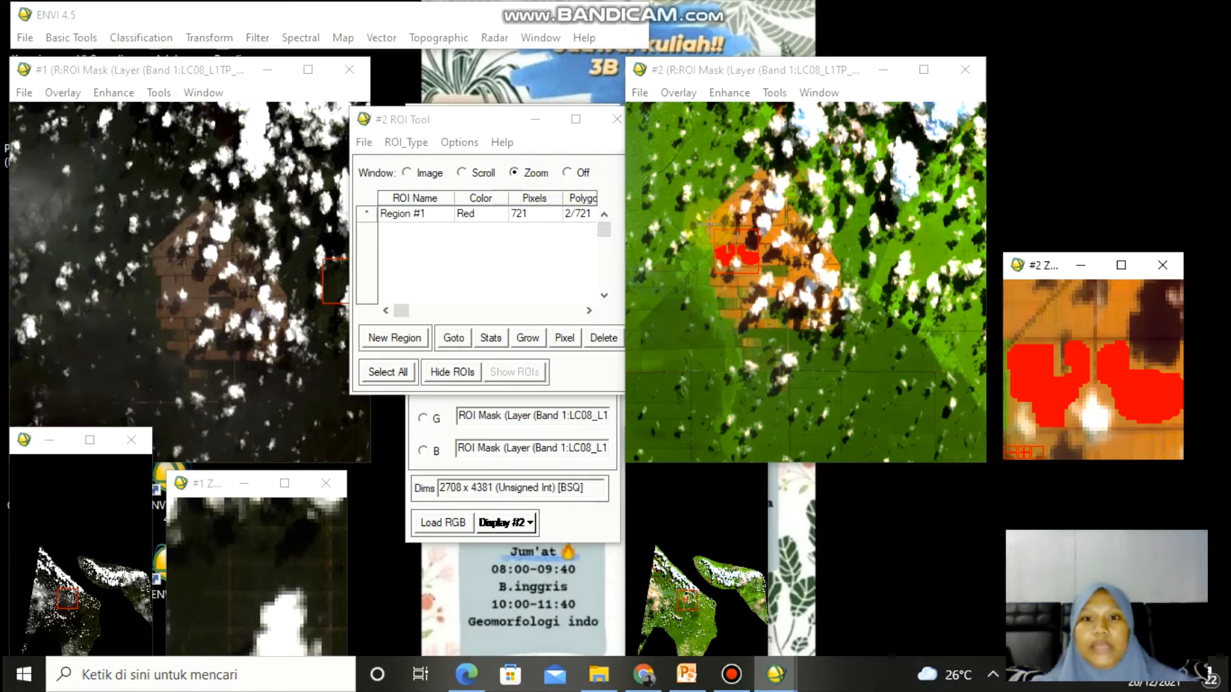
left_click(779, 233)
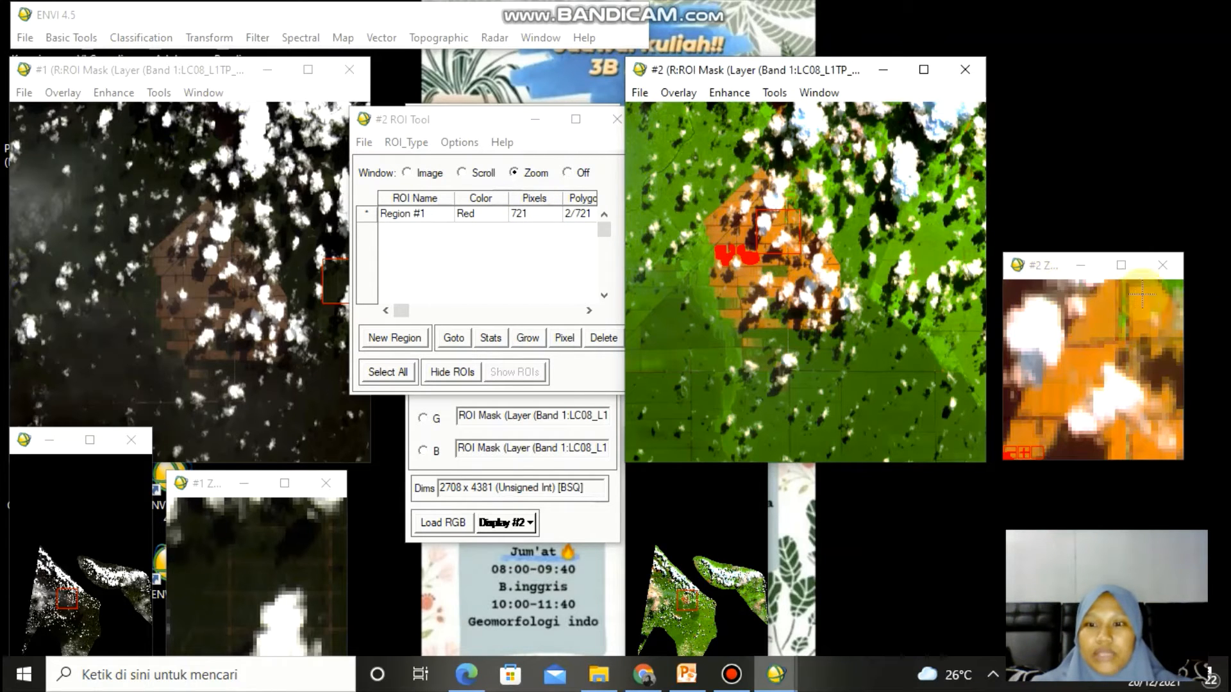
mouse_move(1112, 292)
left_mouse_down()
mouse_move(1092, 384)
mouse_move(1058, 426)
mouse_move(1020, 433)
mouse_move(1026, 395)
mouse_move(1111, 293)
left_mouse_up()
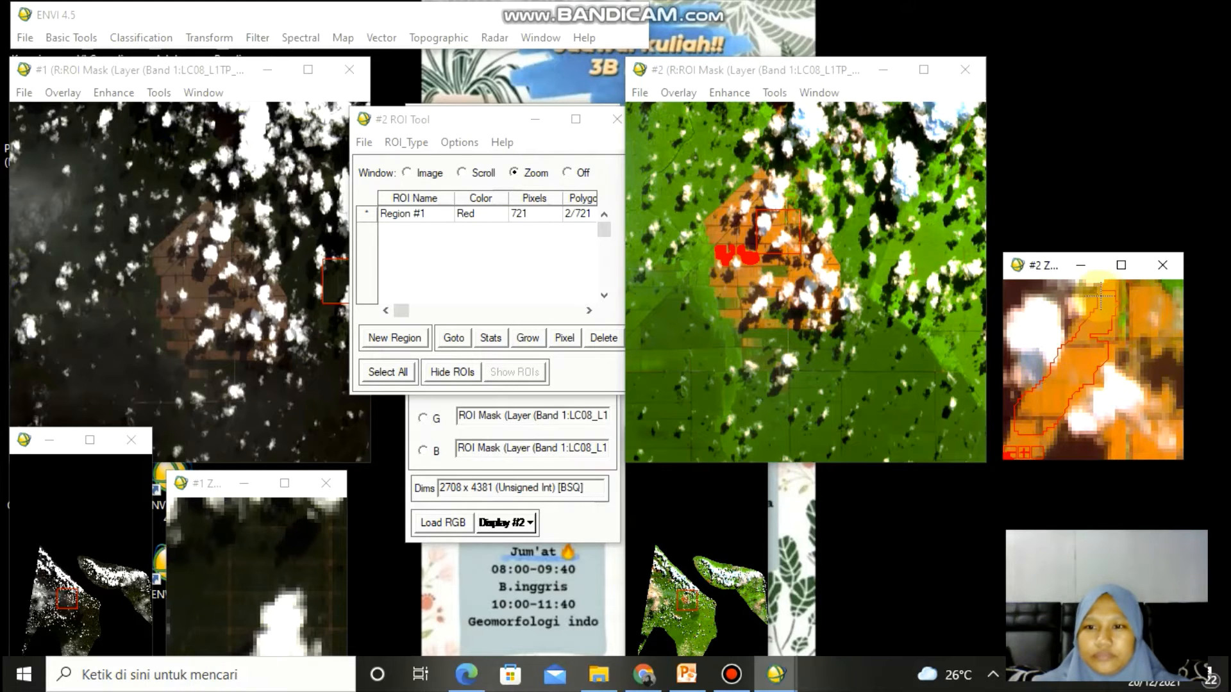
right_click(1094, 336)
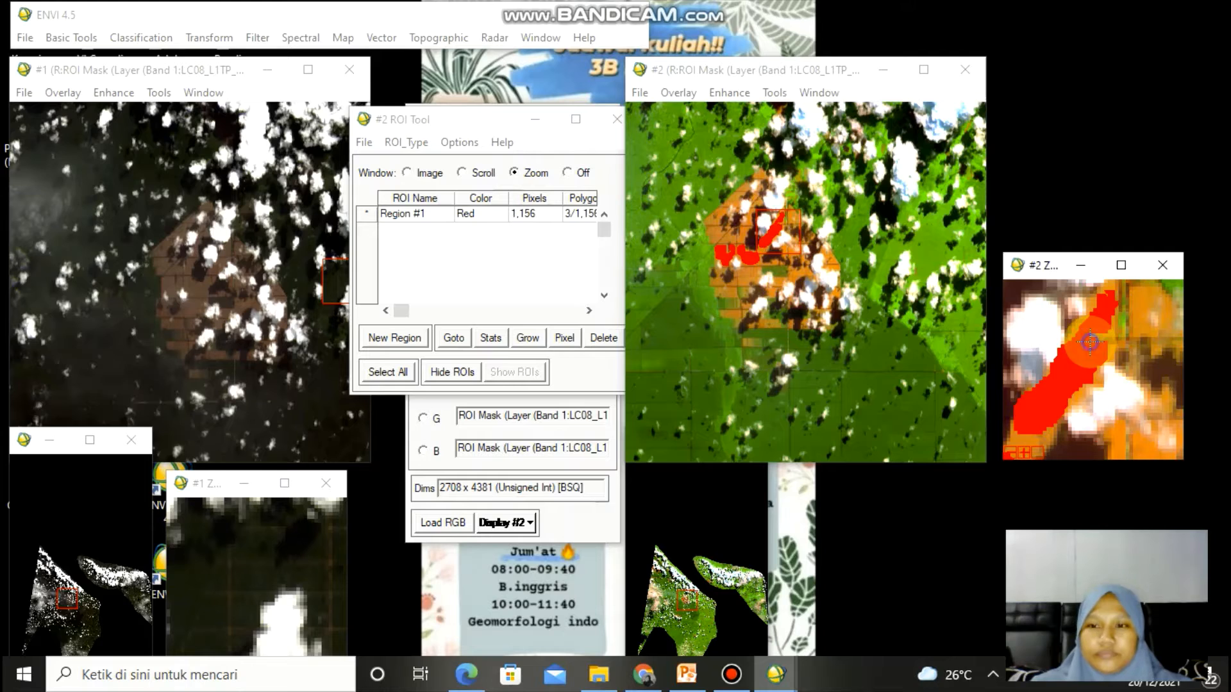
left_click(737, 198)
mouse_move(1127, 312)
left_mouse_down()
mouse_move(1139, 316)
mouse_move(1128, 350)
mouse_move(1096, 416)
mouse_move(1061, 410)
mouse_move(1044, 438)
mouse_move(1017, 414)
left_mouse_up()
left_click_drag(1069, 365, 1129, 316)
right_click(1105, 369)
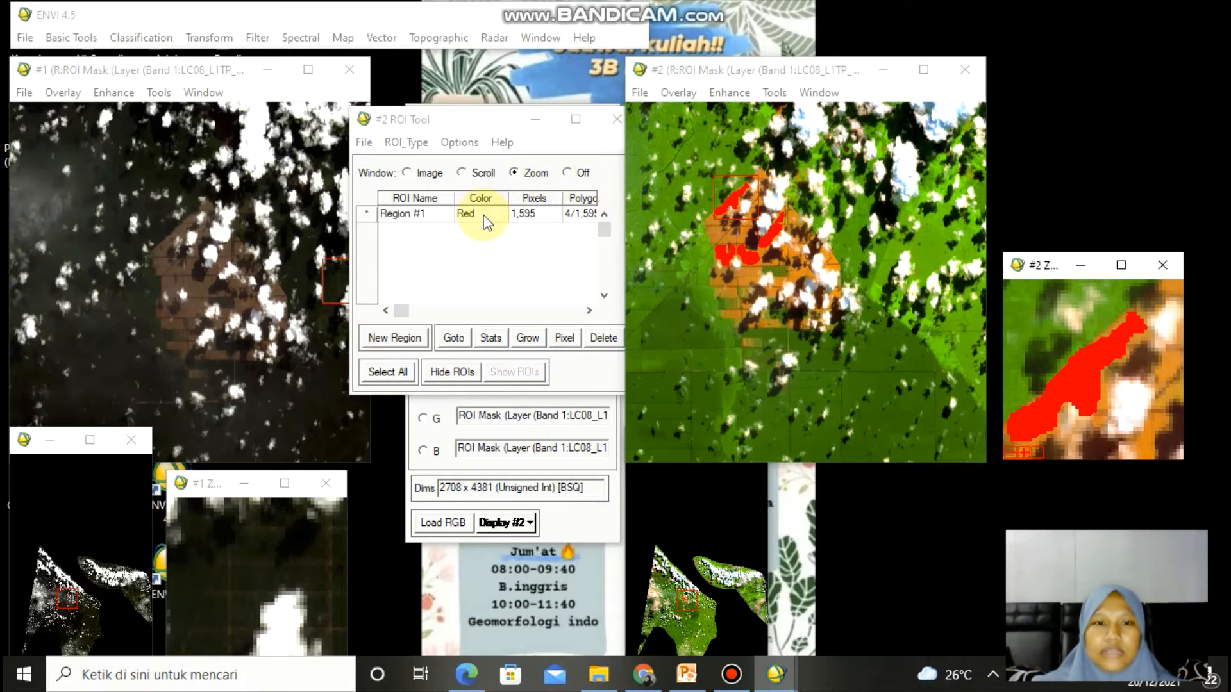
- Try to rename Region #1 as LAHAN KOSONG
double_click(441, 215)
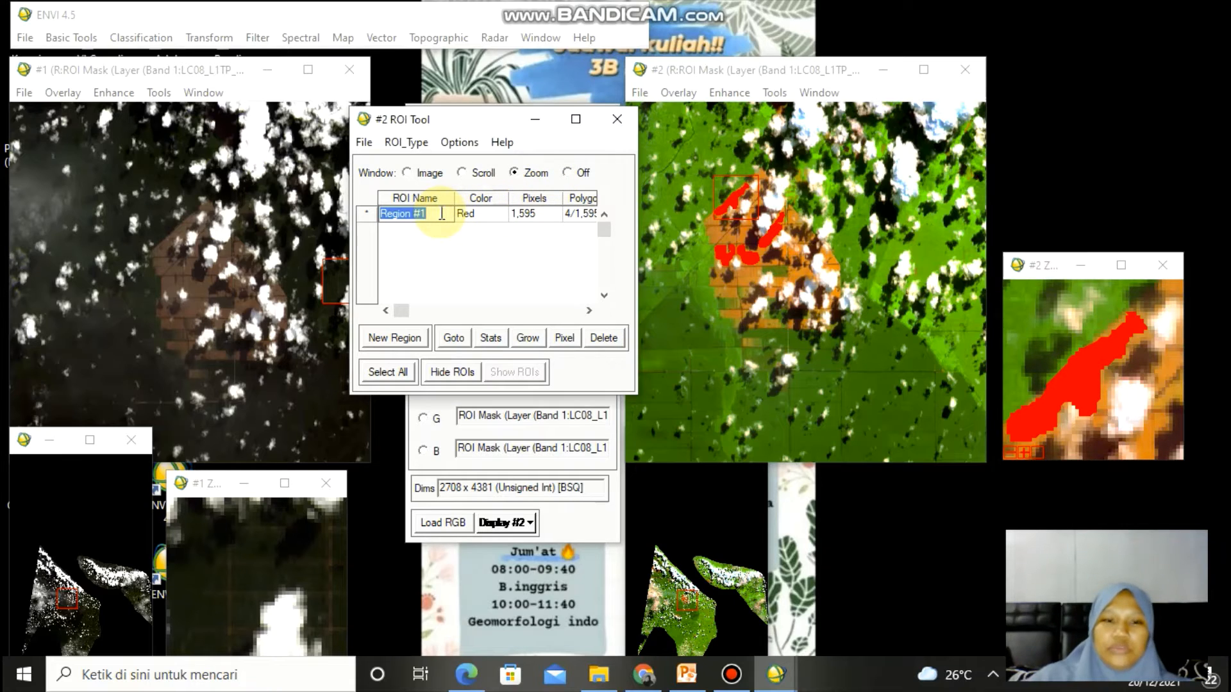
key("BackSpace")
type("LAHAN KOSONG")
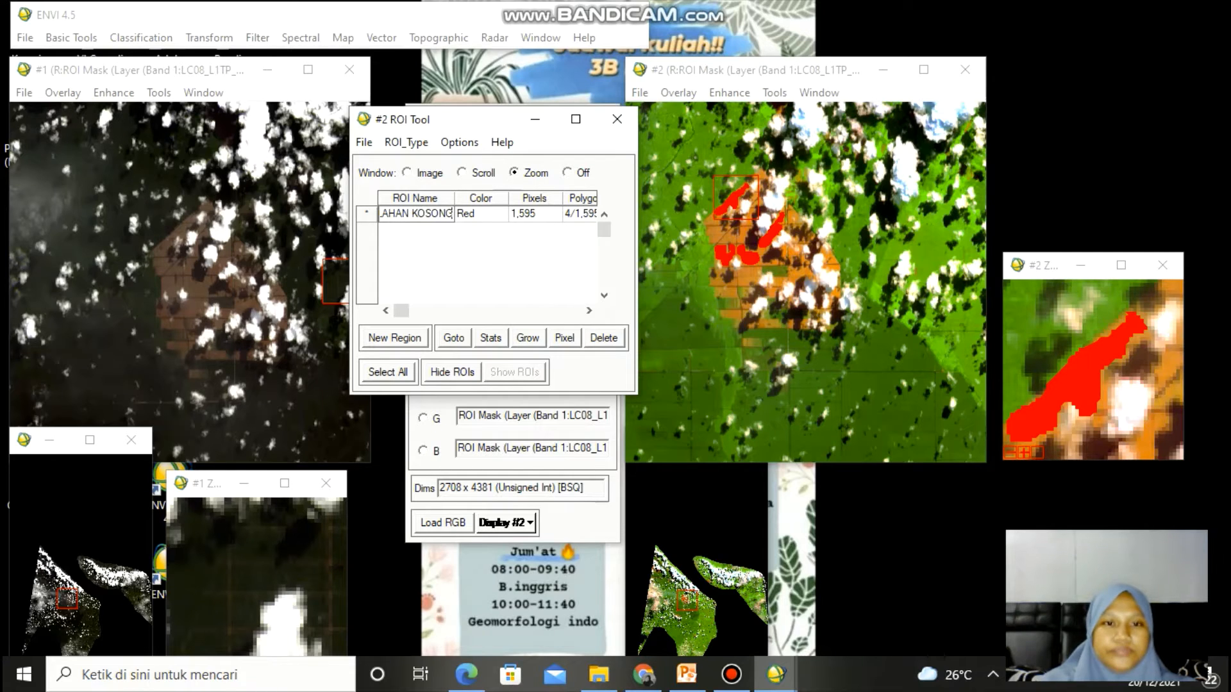
- Add a new region, rename Region #1 as LAHAN KOSONG, and select Region #2
left_click(399, 337)
double_click(444, 213)
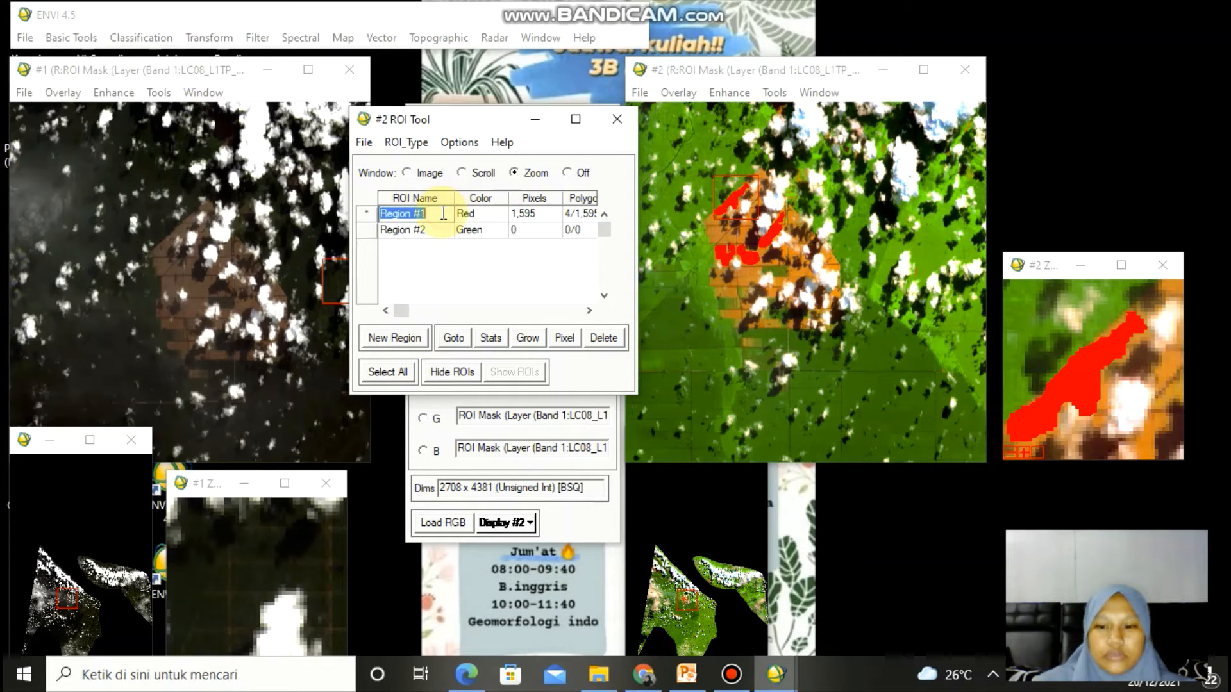
key("BackSpace")
type("LAHAN KOS")
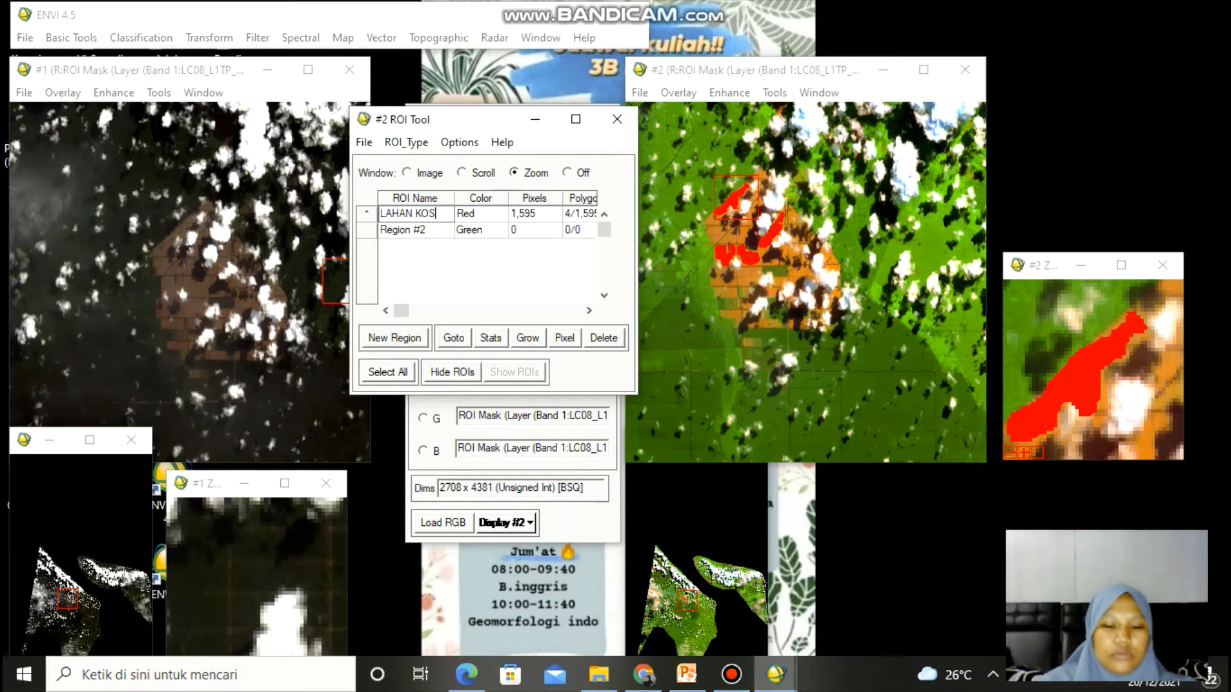
type("ONG")
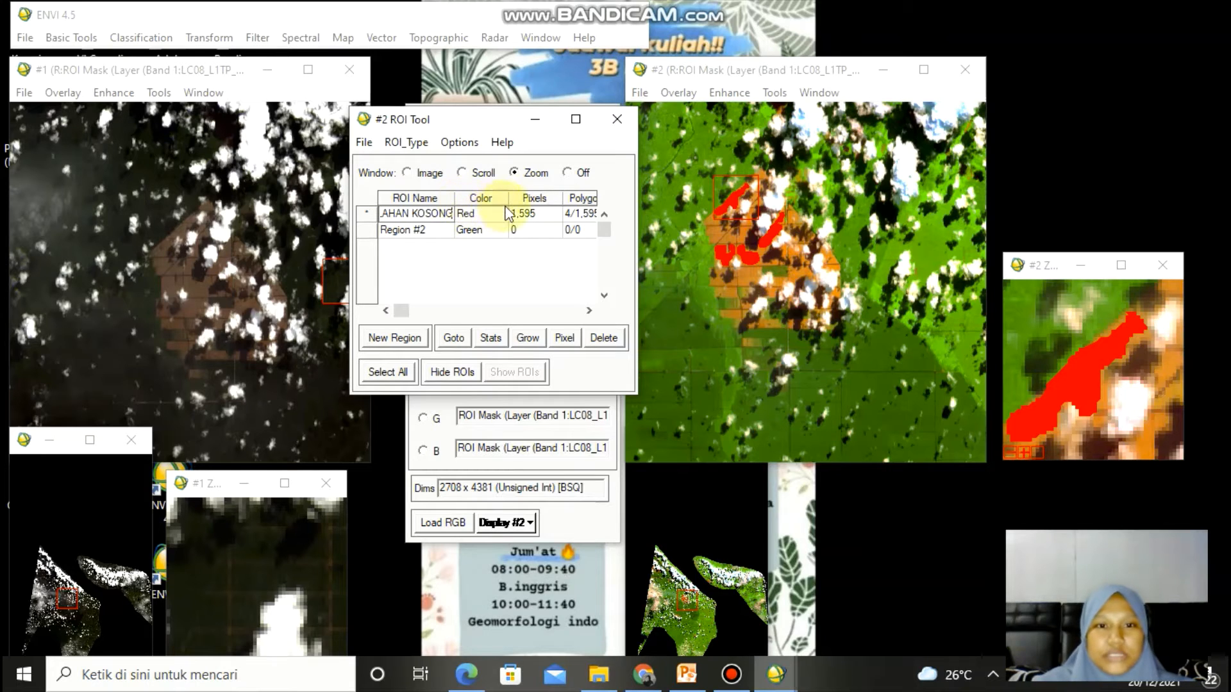
left_click(437, 230)
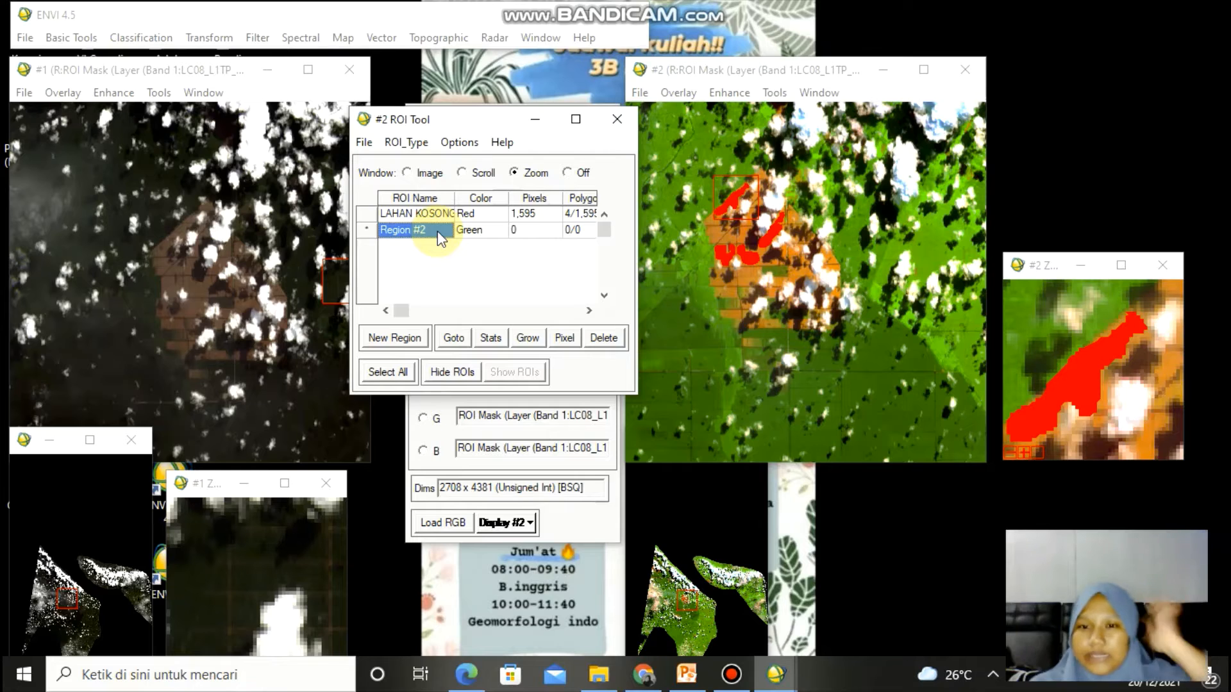
- Draw a green Region #2 polygon over a plantation area in the zoom window
left_click(777, 363)
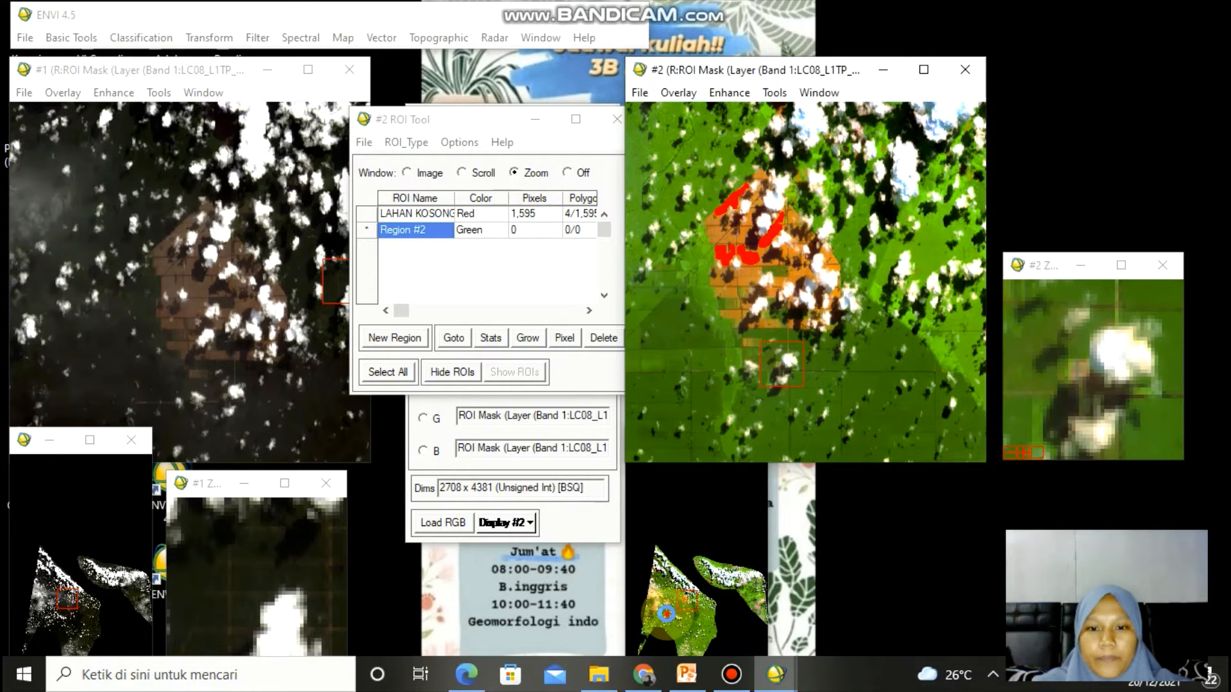
left_click(666, 614)
left_click(687, 617)
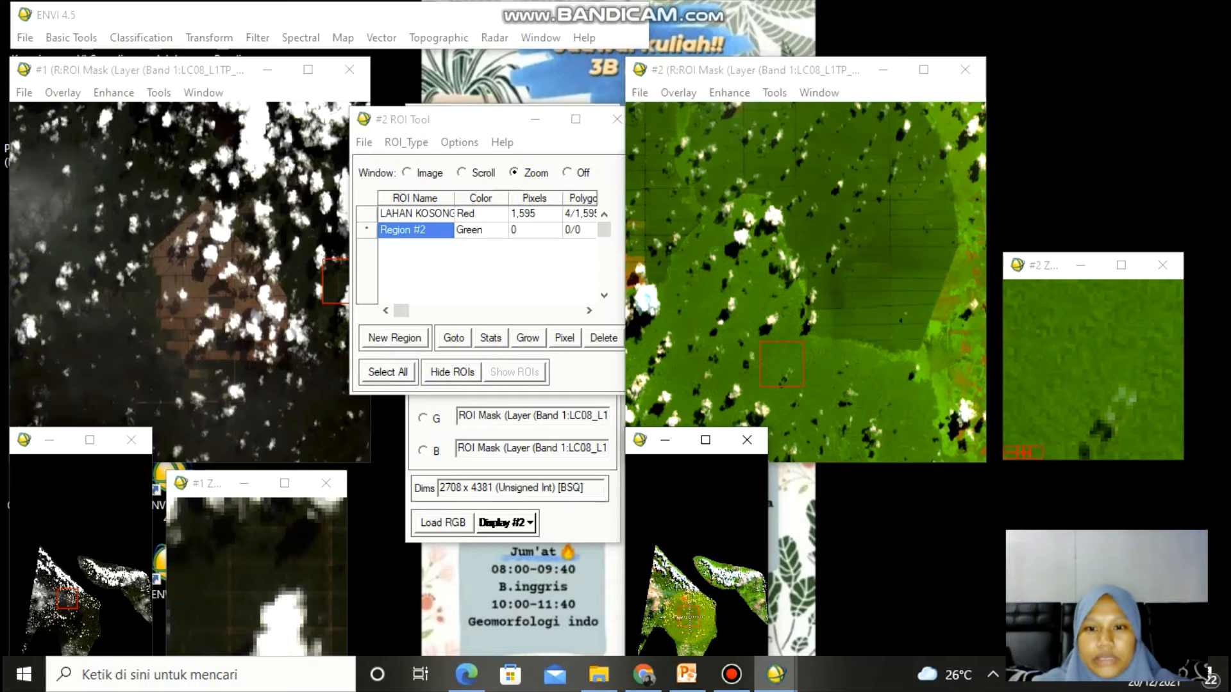
left_click(690, 615)
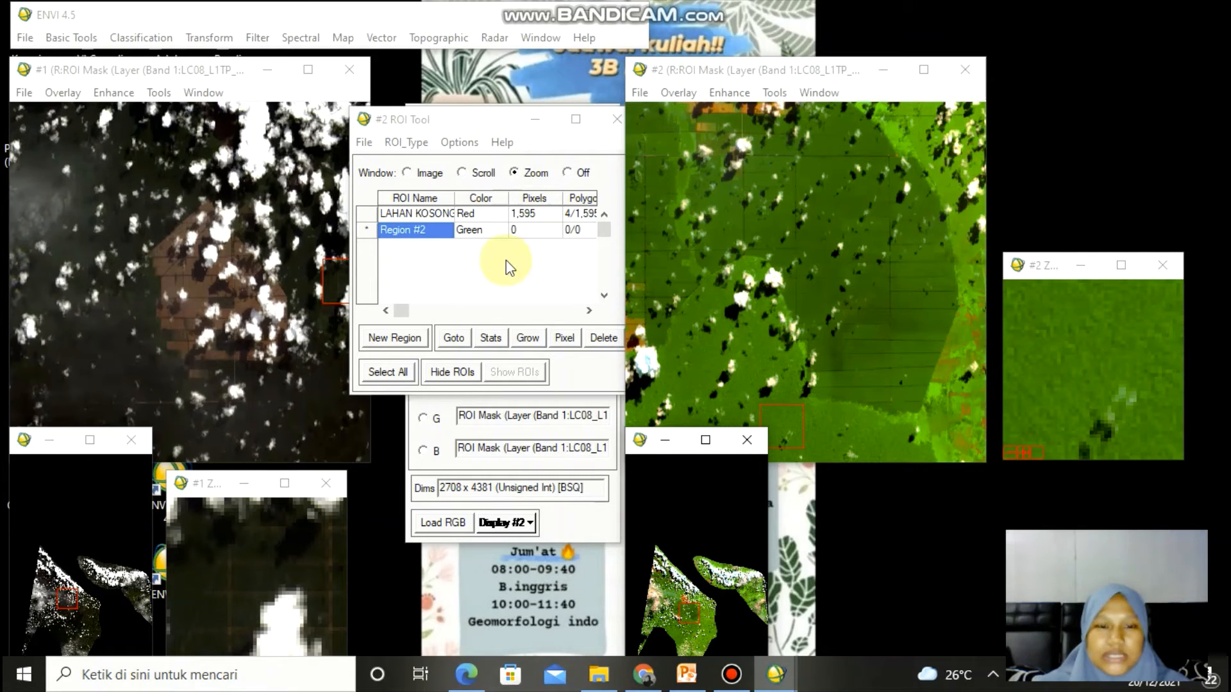
right_click(490, 232)
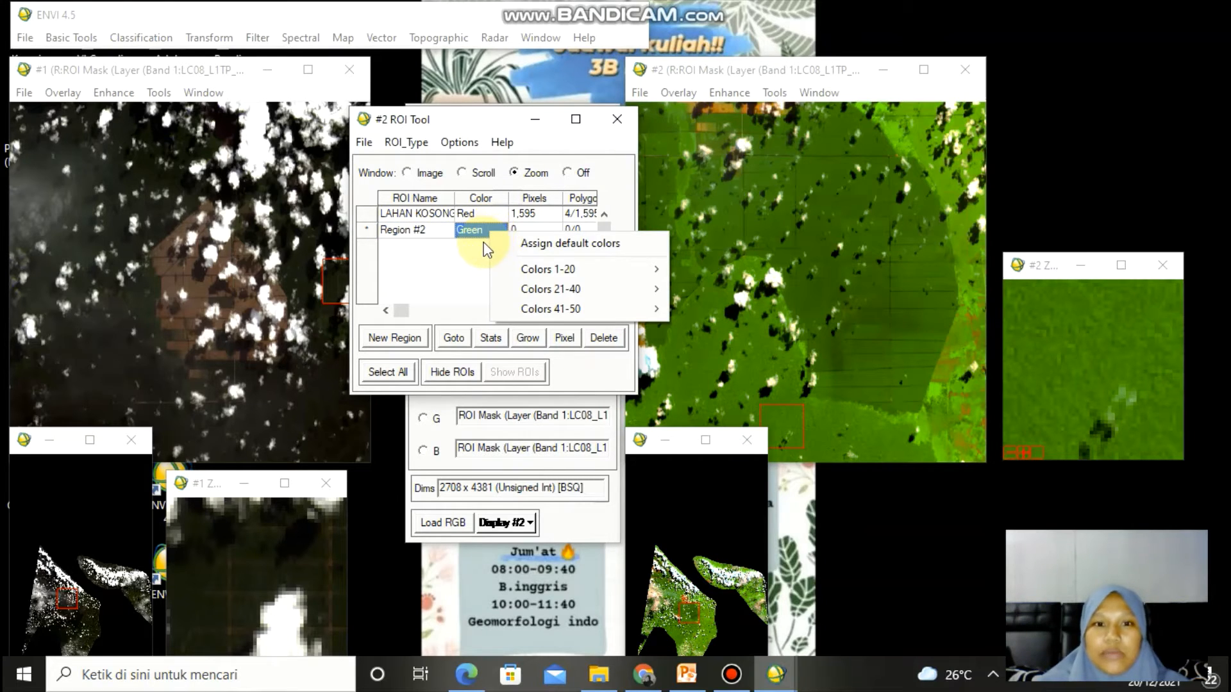
left_click(484, 243)
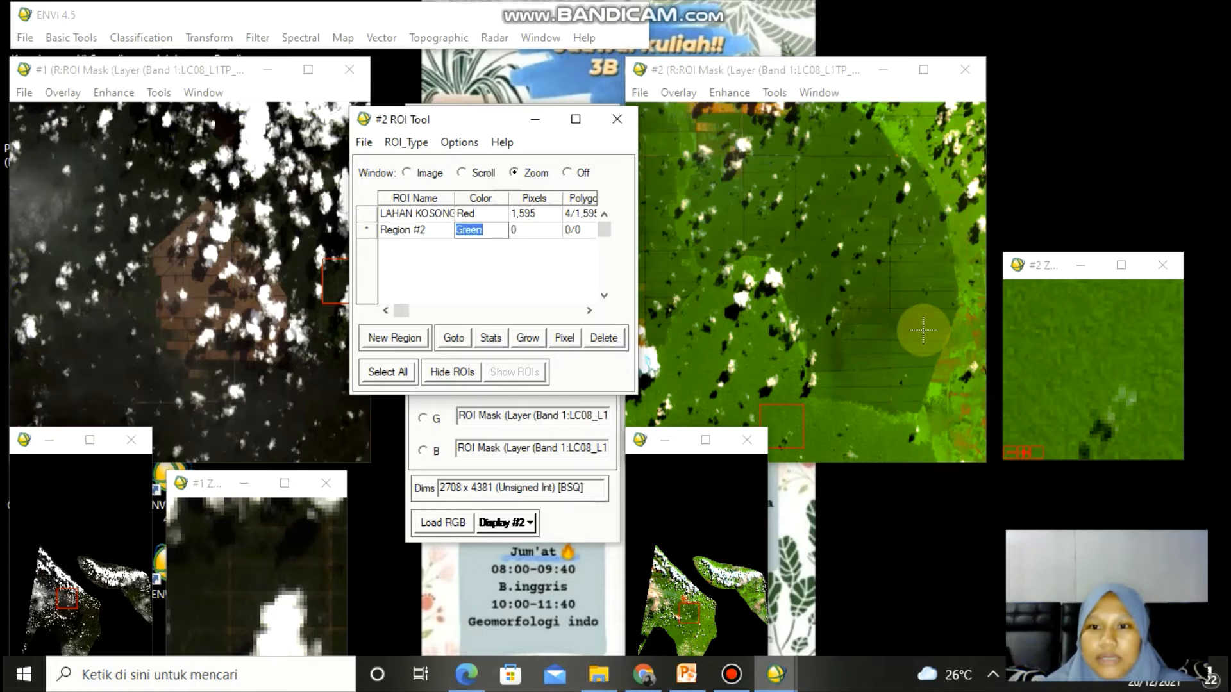
left_click(853, 317)
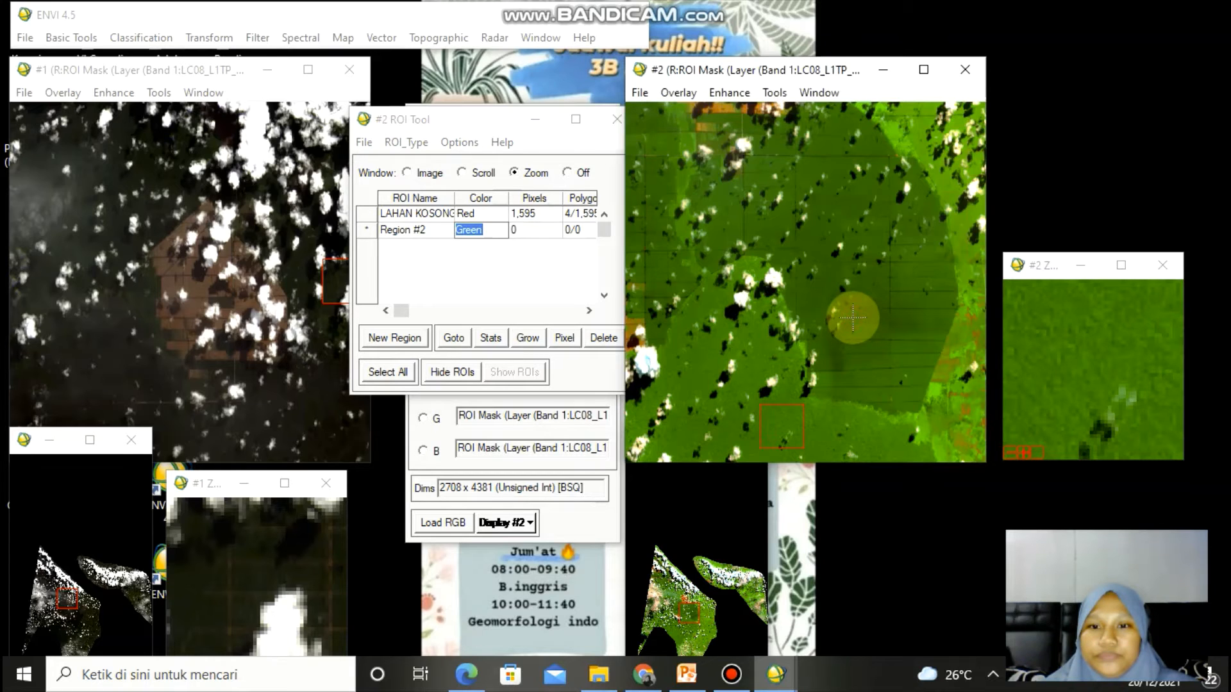
mouse_move(1023, 289)
left_mouse_down()
mouse_move(1126, 290)
mouse_move(1175, 322)
mouse_move(1175, 431)
mouse_move(1128, 458)
mouse_move(1056, 439)
mouse_move(1045, 343)
mouse_move(1011, 321)
mouse_move(1007, 298)
mouse_move(1024, 290)
left_mouse_up()
right_click(1045, 309)
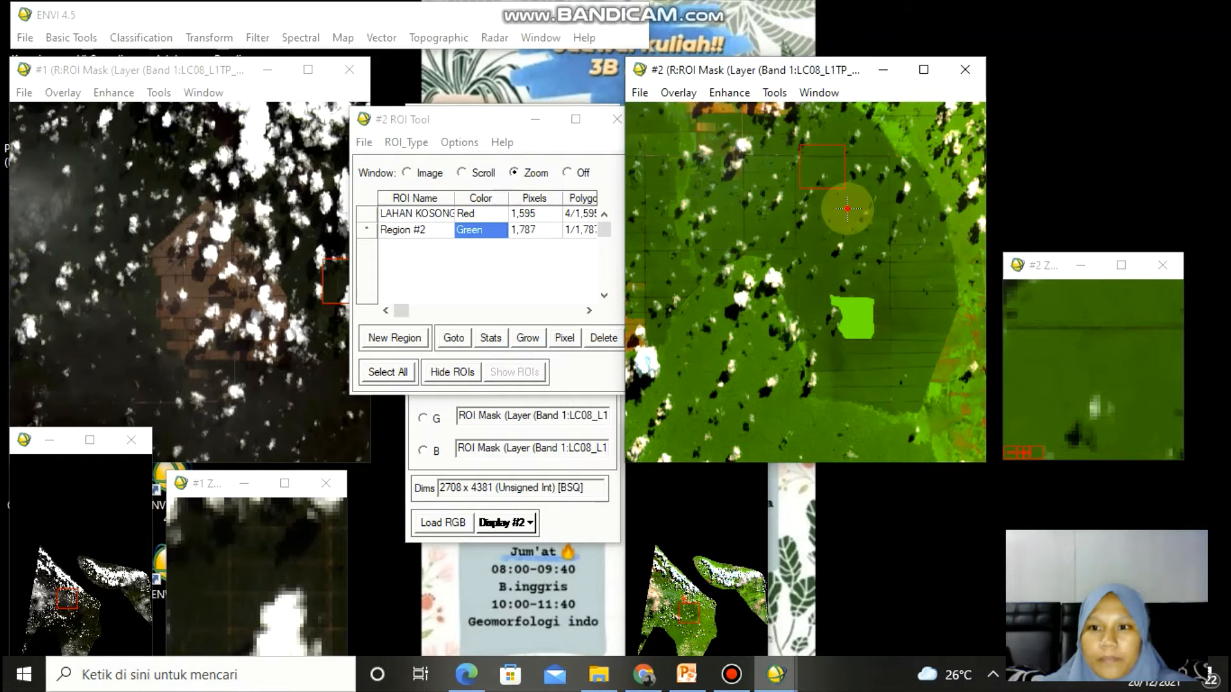
- Draw two more Region #2 polygons over nearby plantation areas and close the Cursor Location window
left_click(890, 231)
left_click(826, 169)
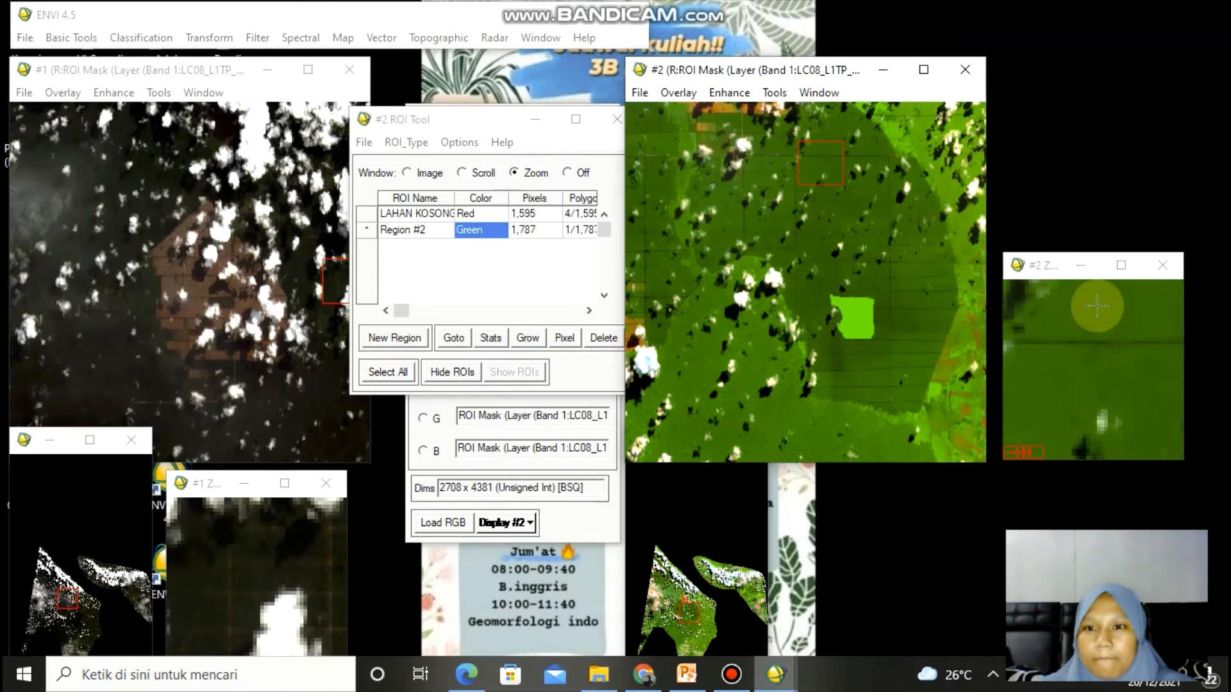
mouse_move(1067, 293)
left_mouse_down()
mouse_move(1161, 303)
mouse_move(1174, 416)
mouse_move(1113, 447)
mouse_move(1017, 403)
mouse_move(1024, 294)
mouse_move(1060, 295)
left_mouse_up()
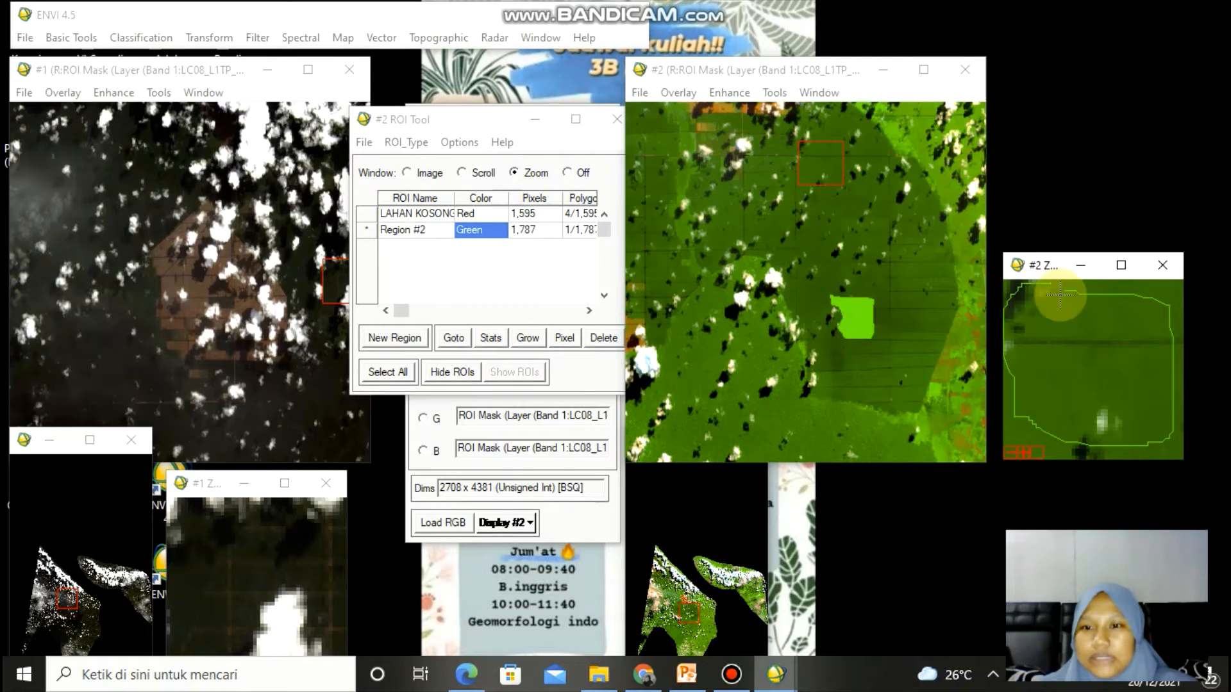
right_click(1059, 295)
right_click(1061, 291)
double_click(915, 313)
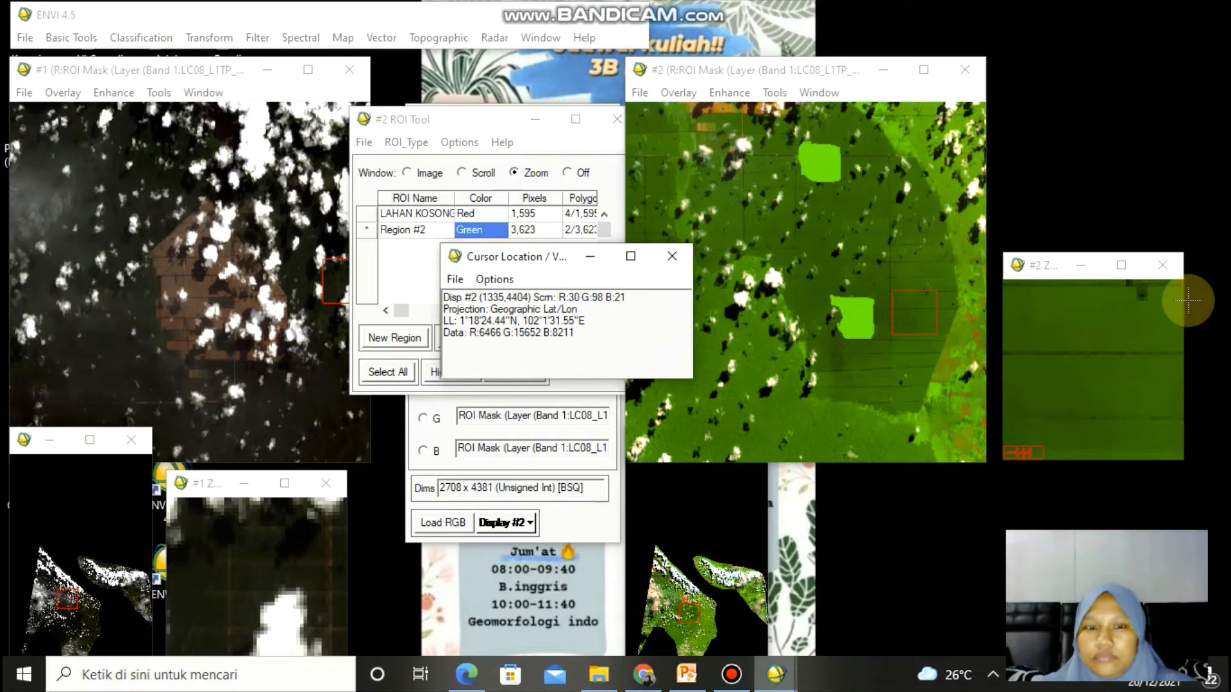
mouse_move(1155, 383)
left_mouse_down()
mouse_move(1162, 404)
mouse_move(1079, 429)
mouse_move(1042, 278)
left_mouse_up()
right_click(1066, 341)
right_click(1066, 340)
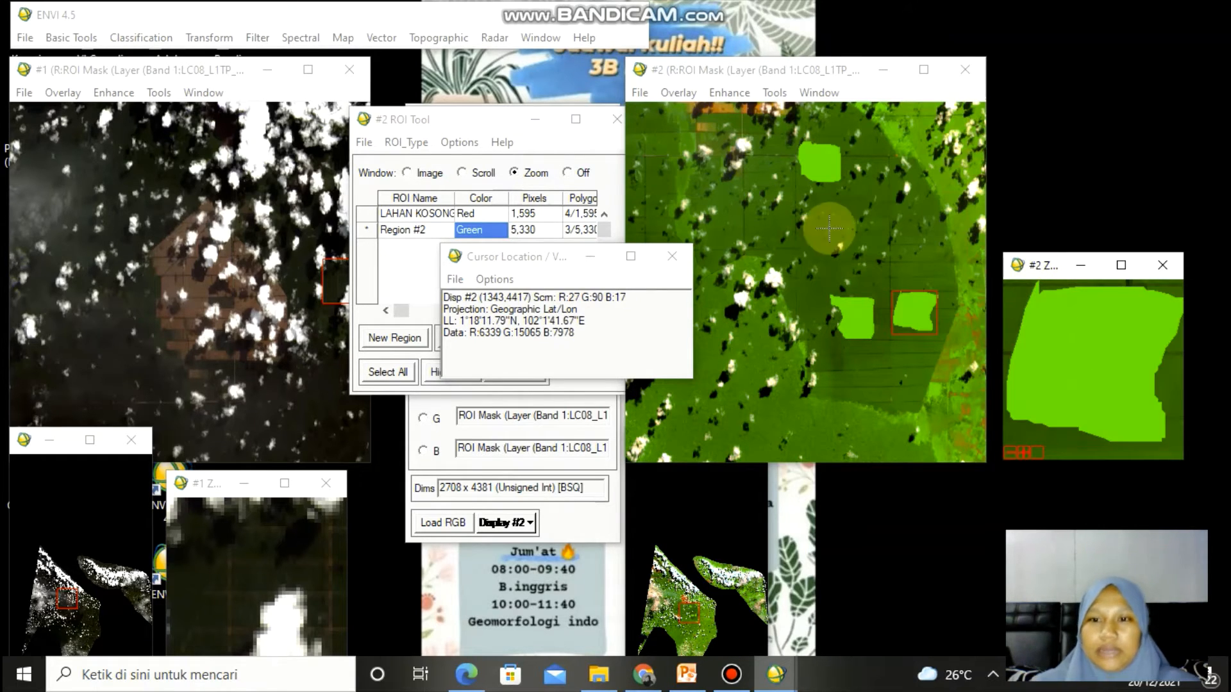
left_click(672, 257)
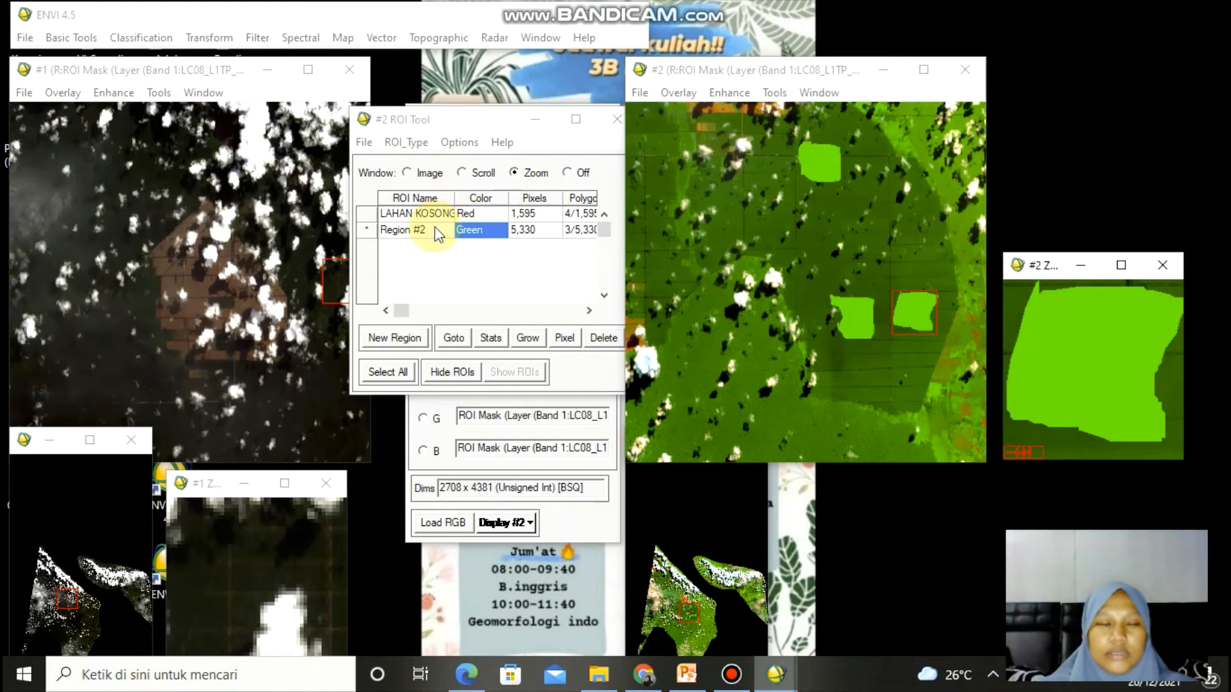
- Add another new region and rename Region #2 as PERKEBUNAN
left_click(408, 333)
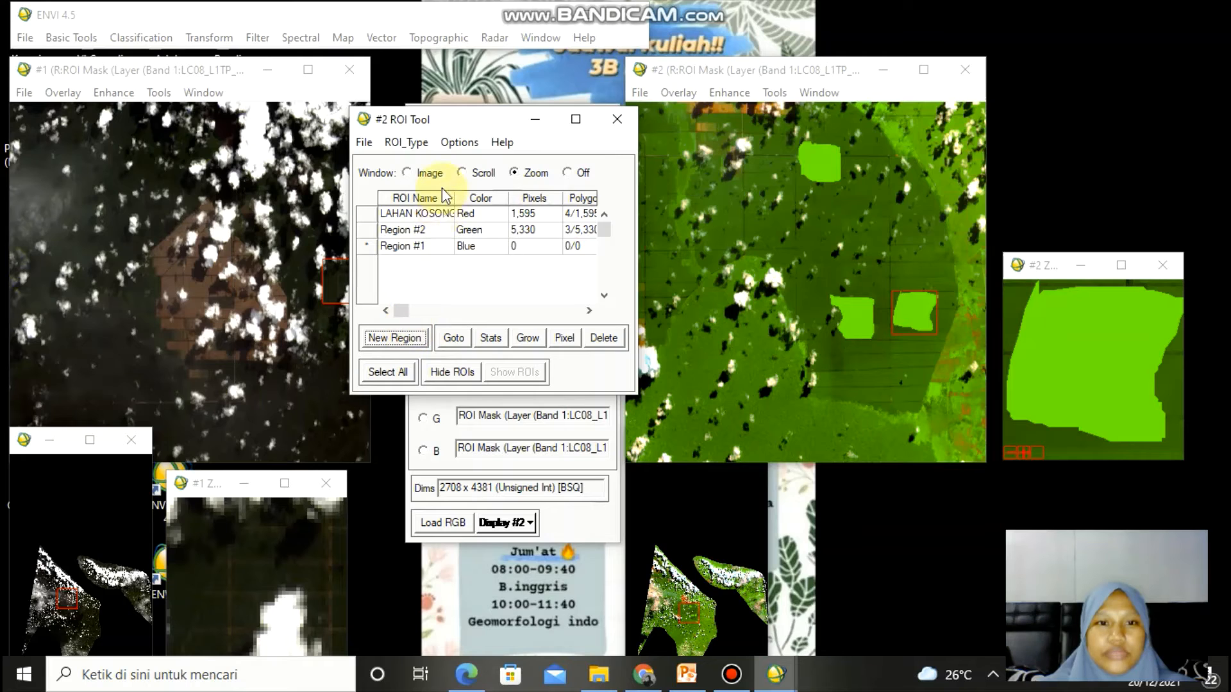
left_click(433, 235)
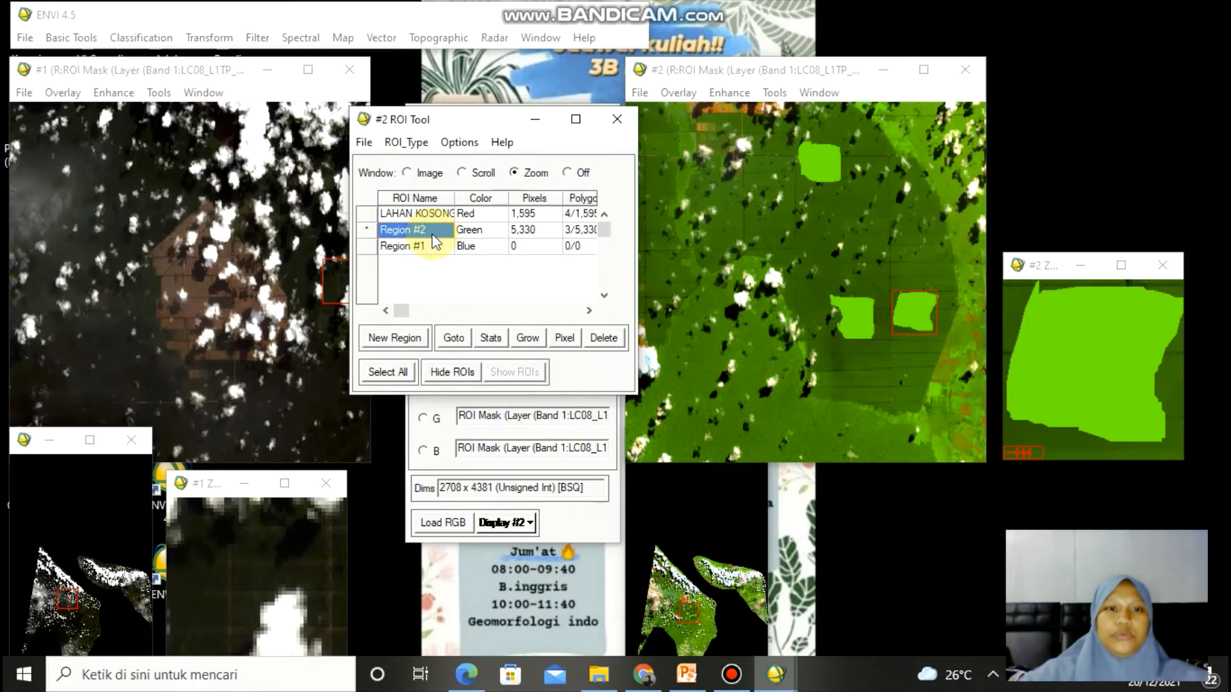
left_click(433, 234)
type("PERKEBUNAN")
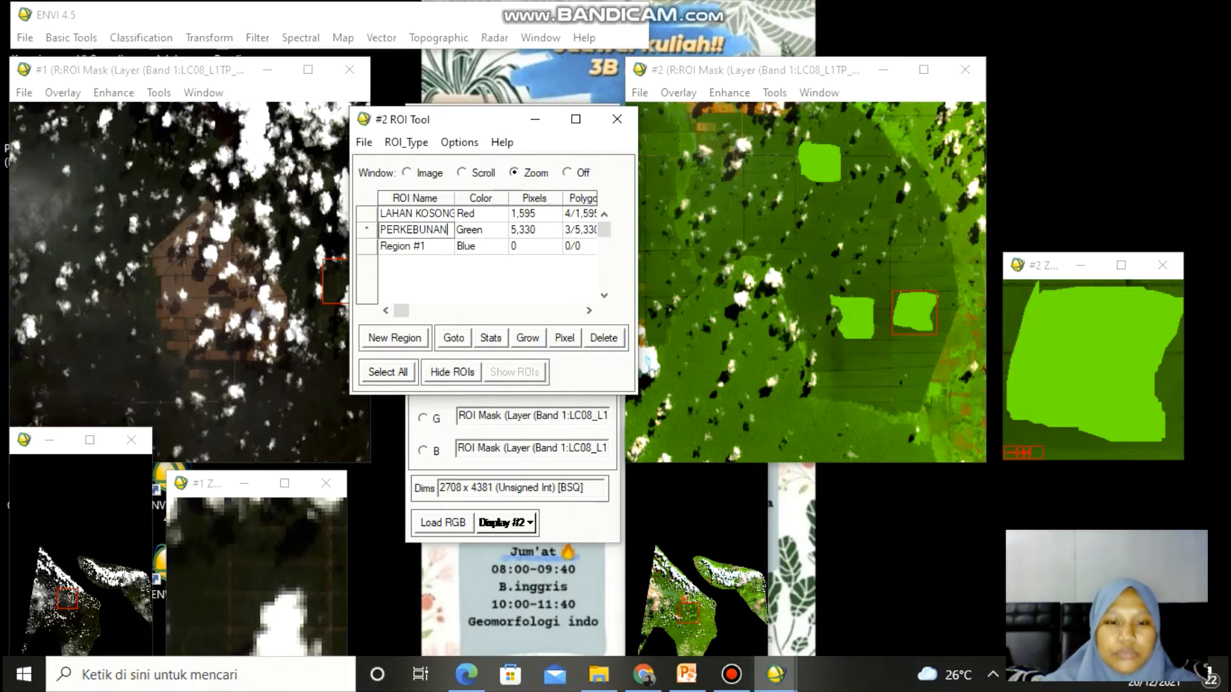
left_click(462, 240)
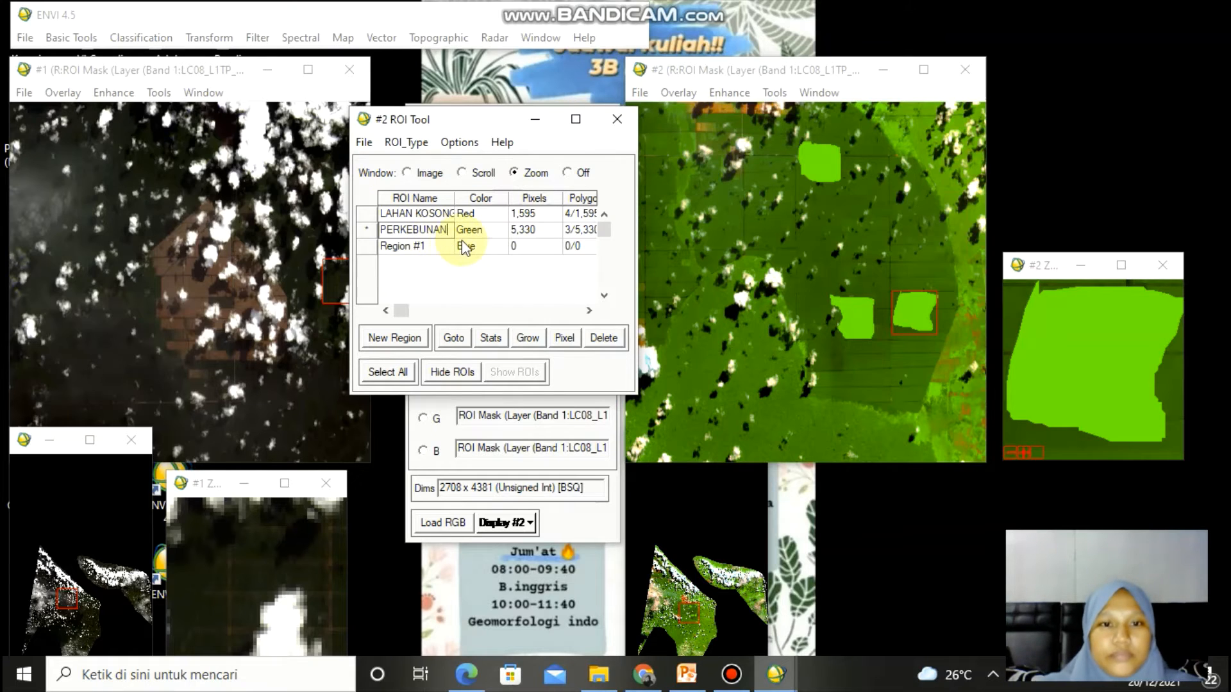
- Select Region #1 and move the viewing box in the overview window to the coastal sea area
left_click(428, 248)
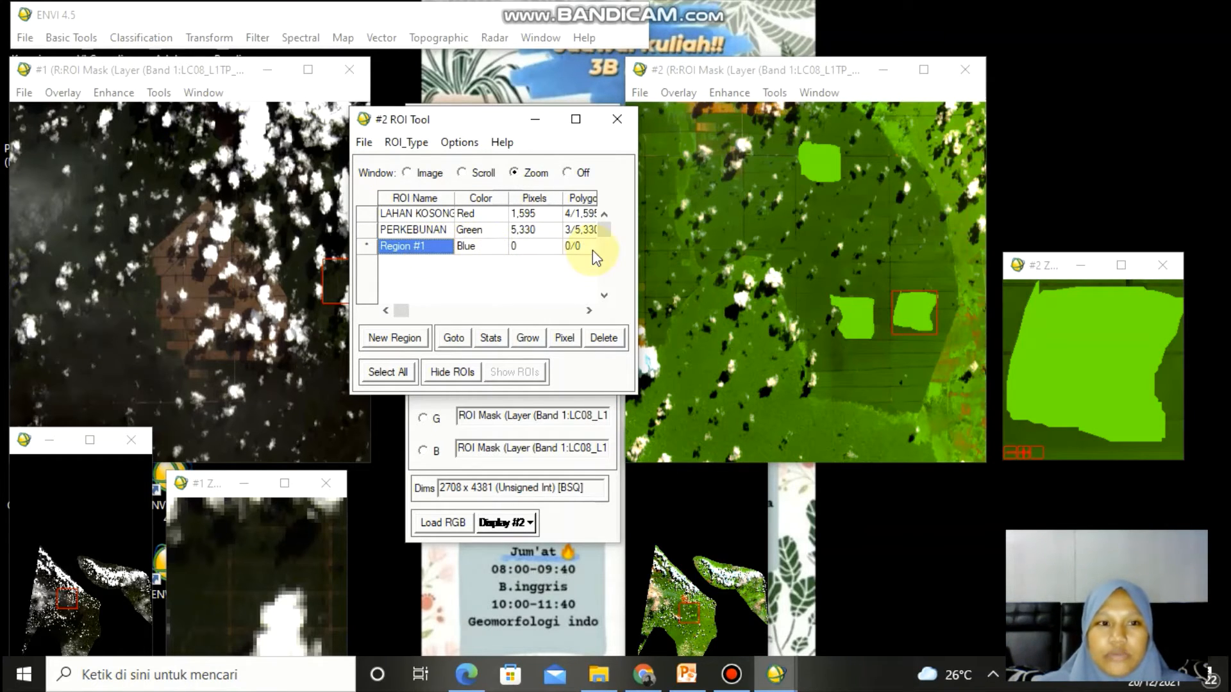
left_click(688, 574)
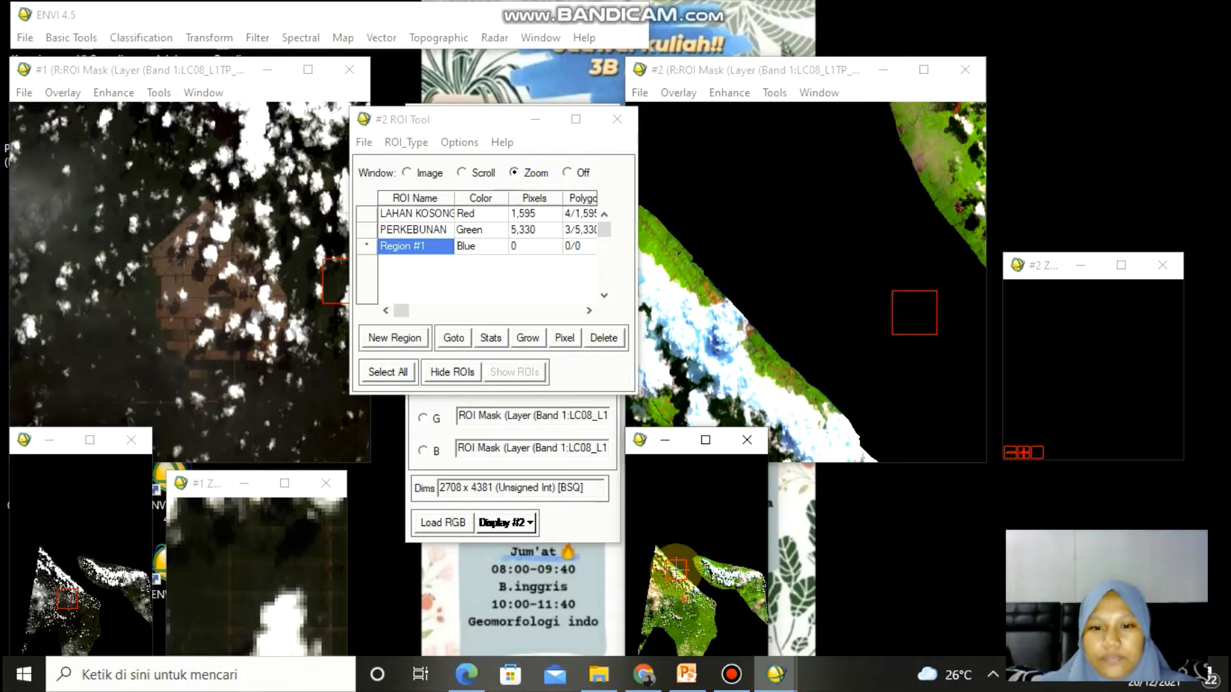
left_click(676, 563)
left_click(682, 565)
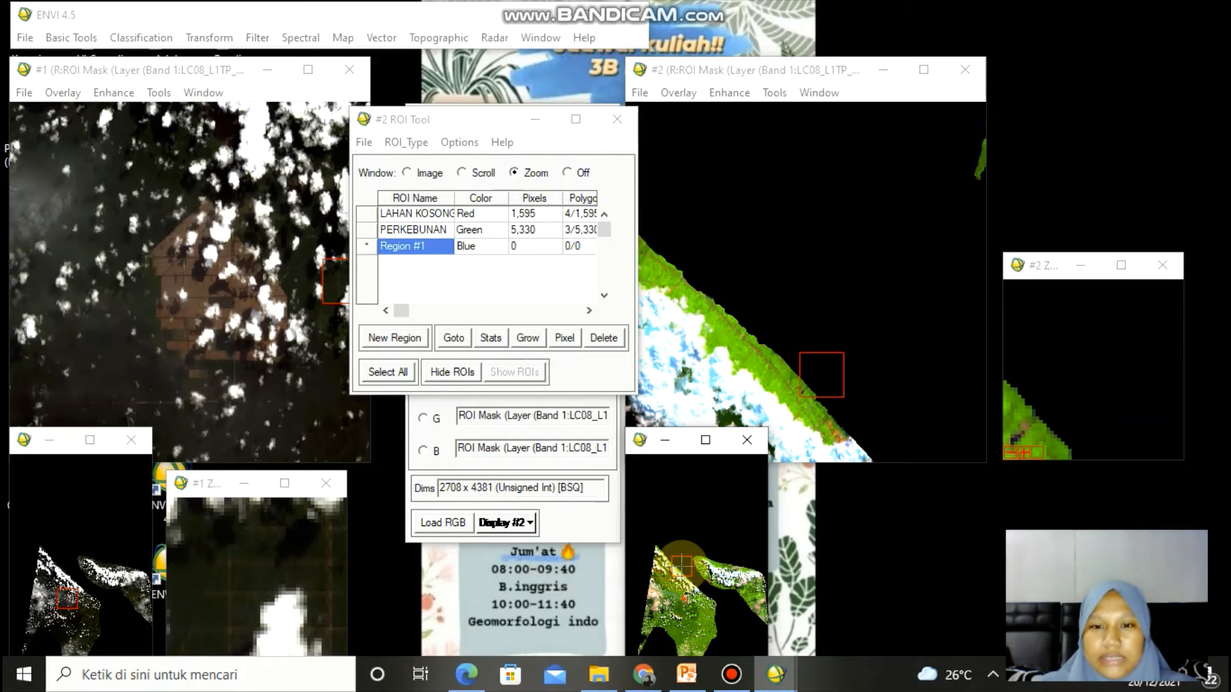
left_click(682, 565)
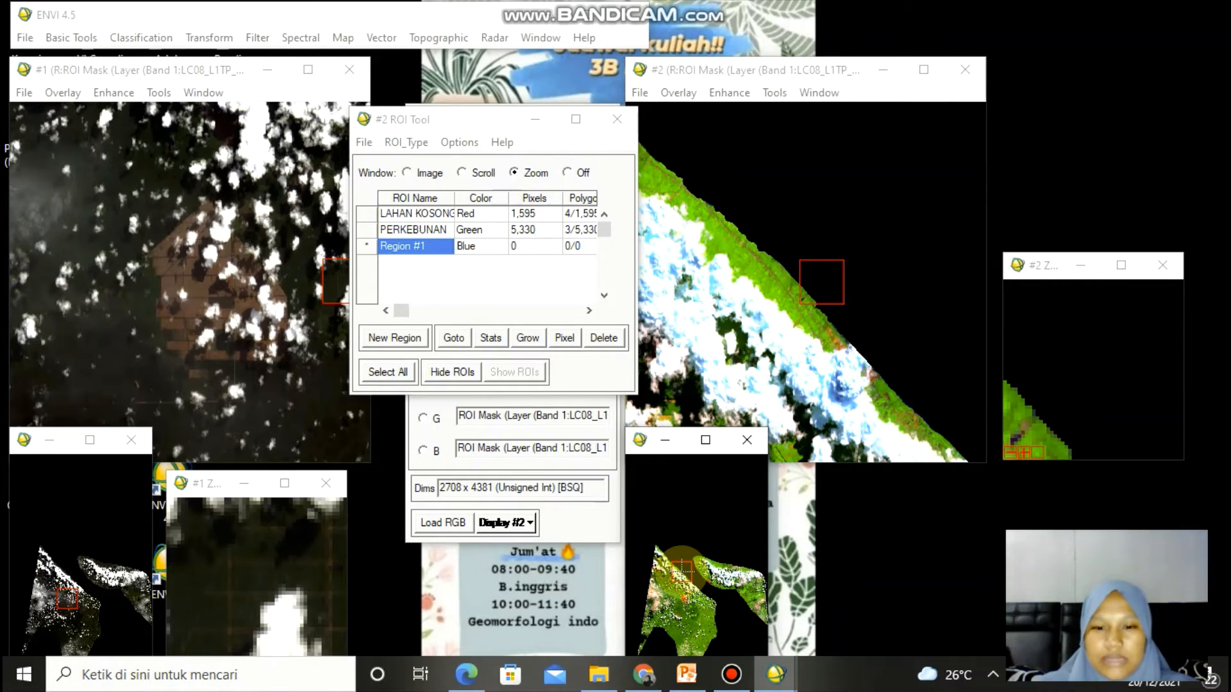
- Switch to Google Earth and examine the land cover around Bengkalis island and the strait, then minimize it
mouse_move(644, 674)
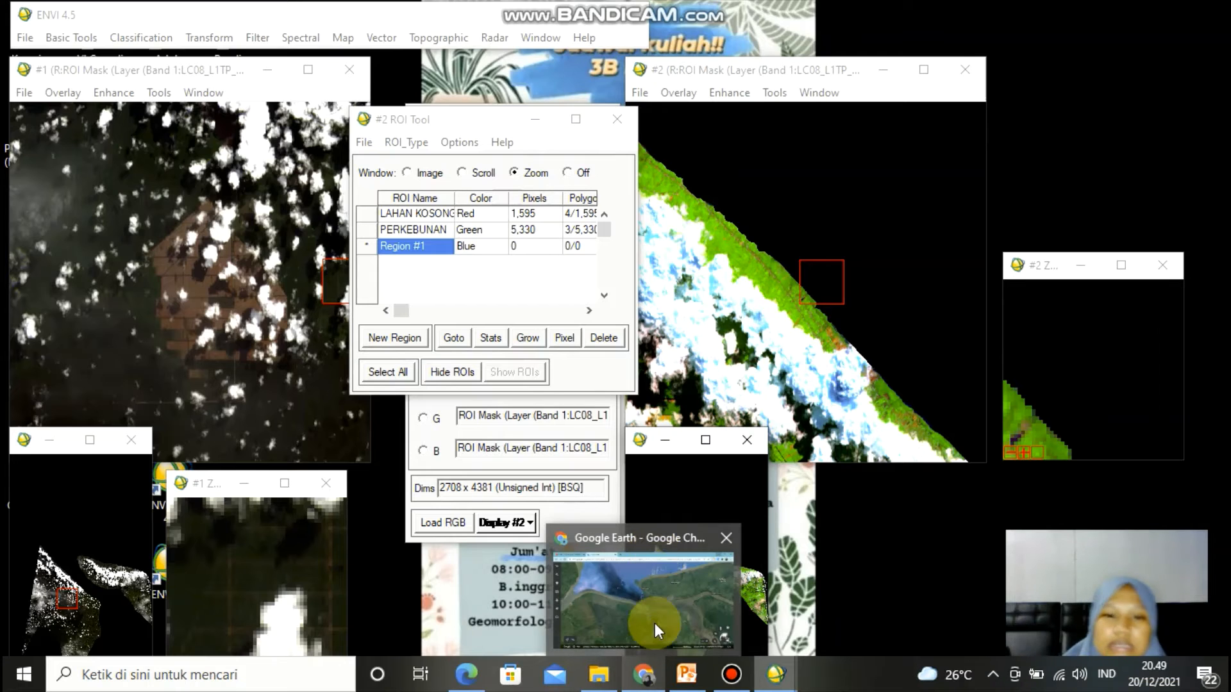
left_click(655, 642)
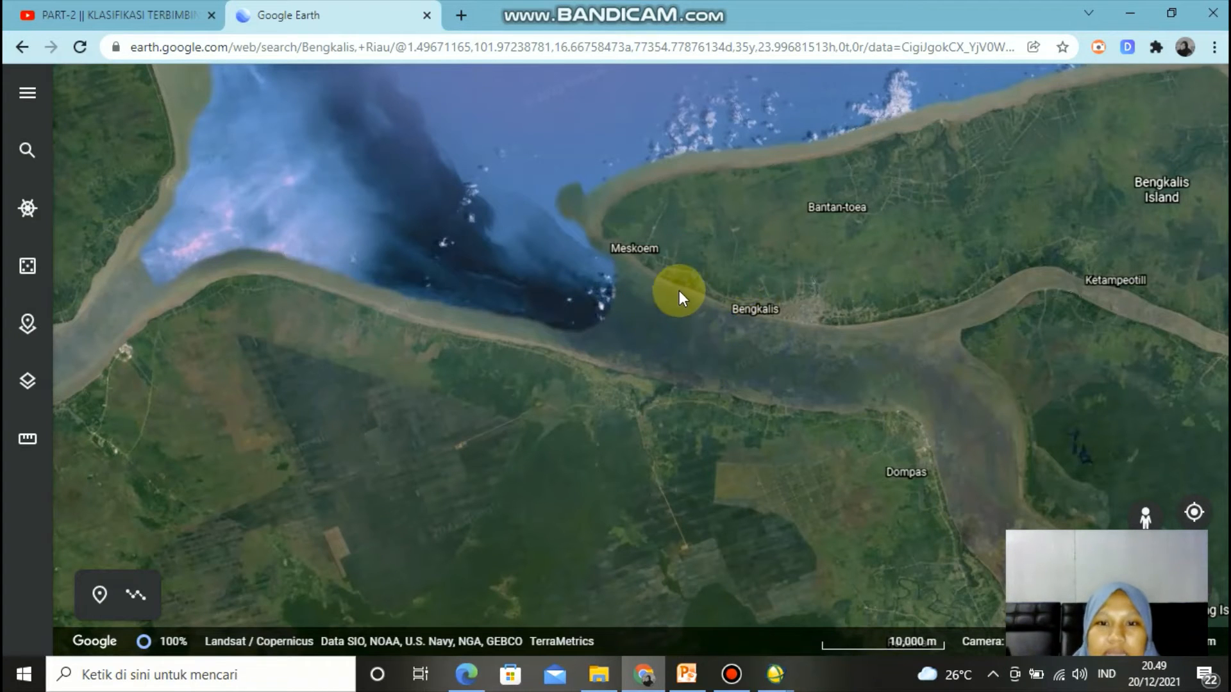
left_click_drag(621, 281, 818, 424)
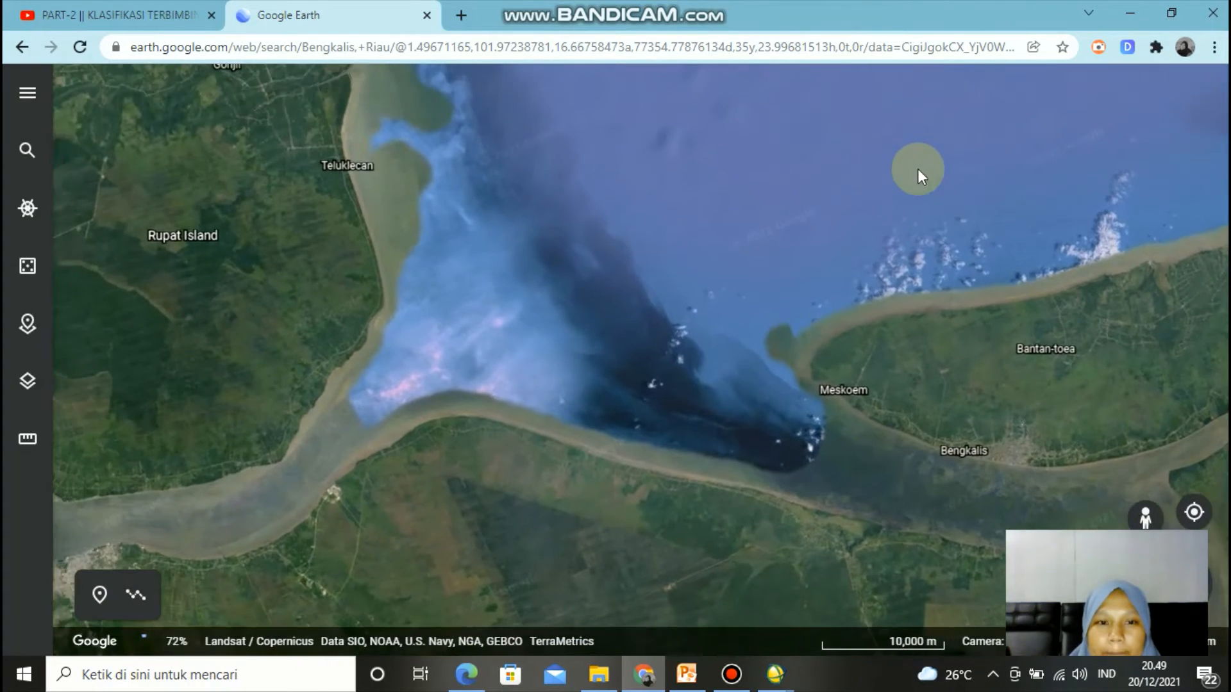
left_click_drag(681, 319, 641, 359)
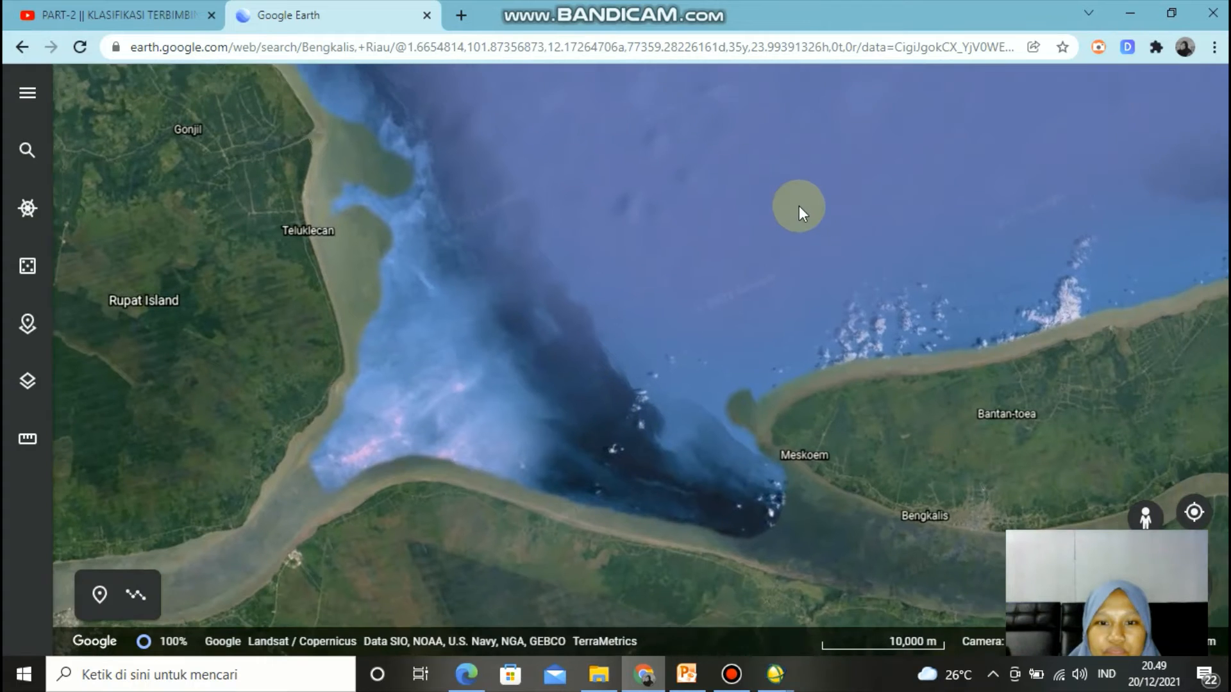
left_click_drag(716, 286, 641, 359)
left_click_drag(862, 425, 747, 359)
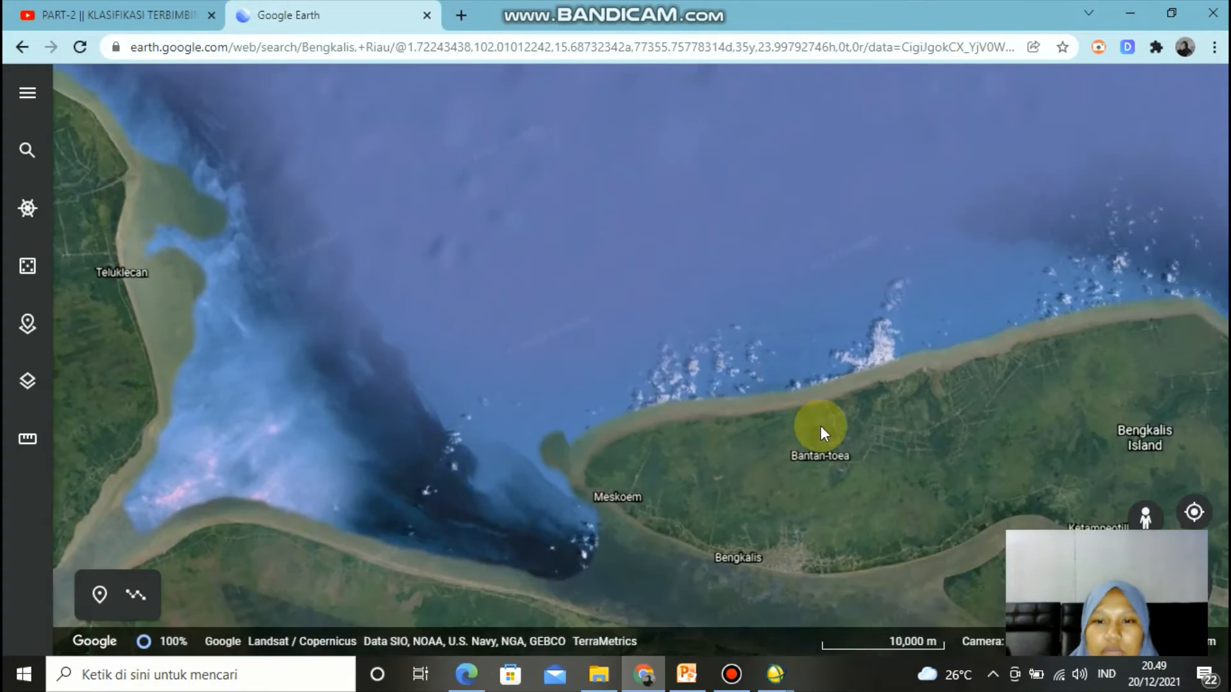
left_click_drag(821, 427, 777, 357)
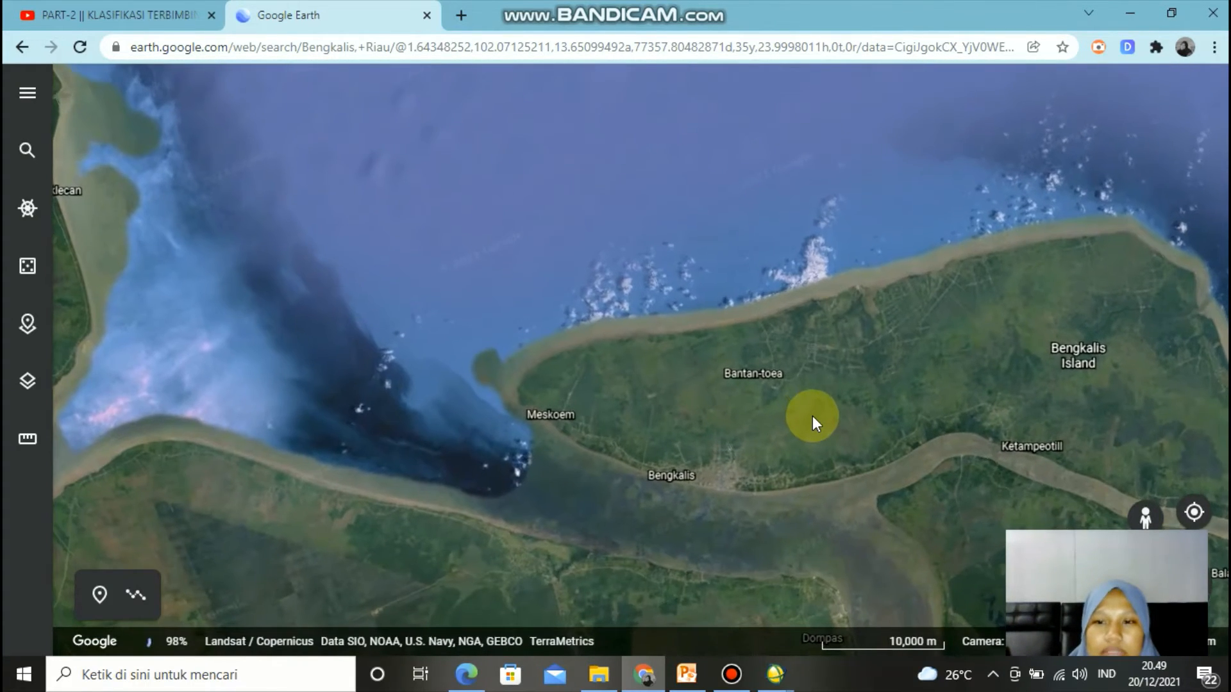
left_click_drag(813, 415, 778, 344)
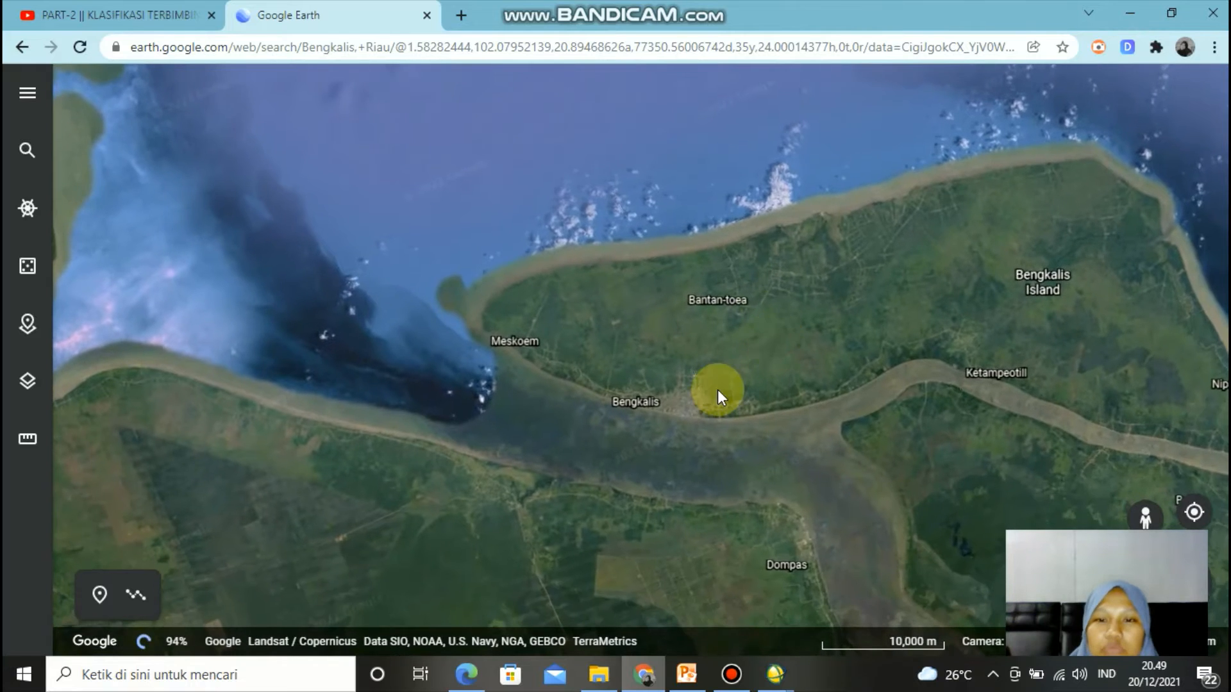
left_click_drag(716, 421, 714, 321)
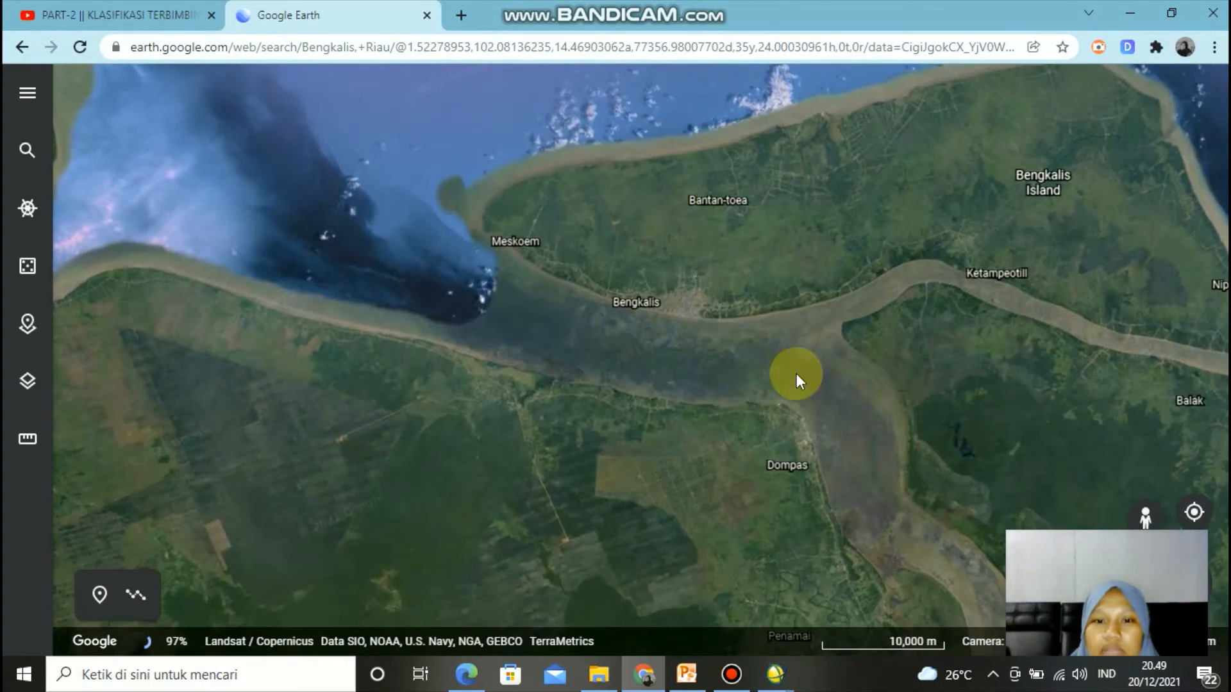
left_click_drag(683, 450, 649, 351)
left_click_drag(846, 354, 842, 443)
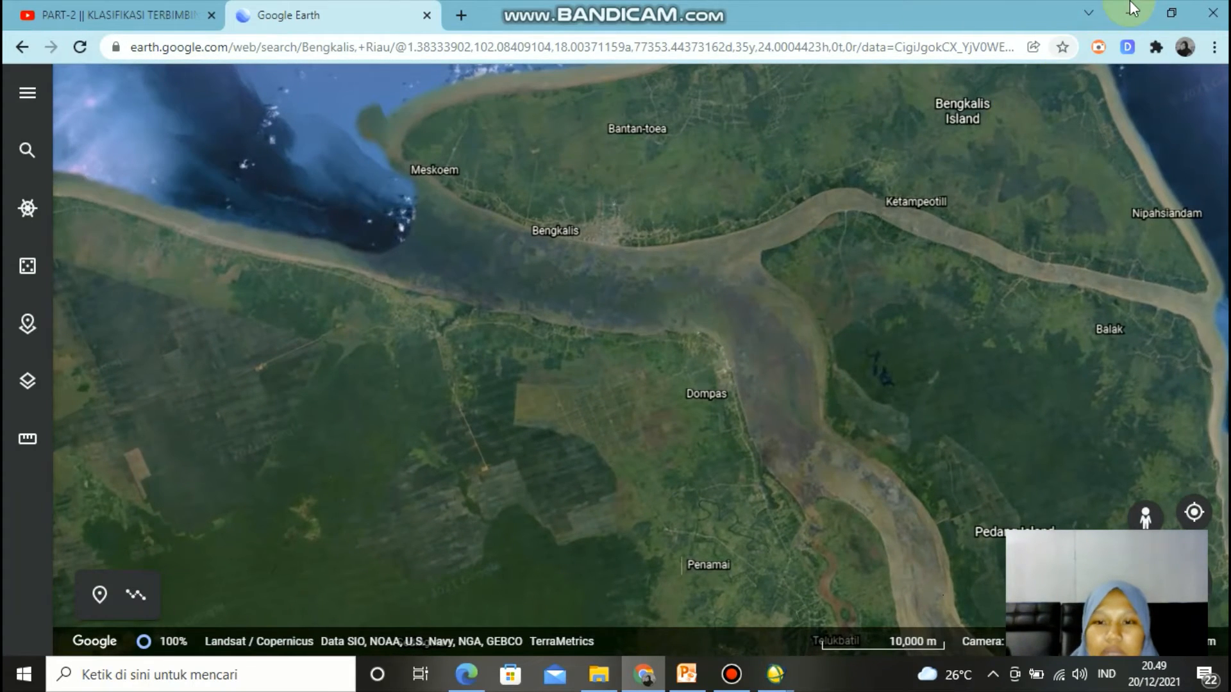
left_click(1130, 10)
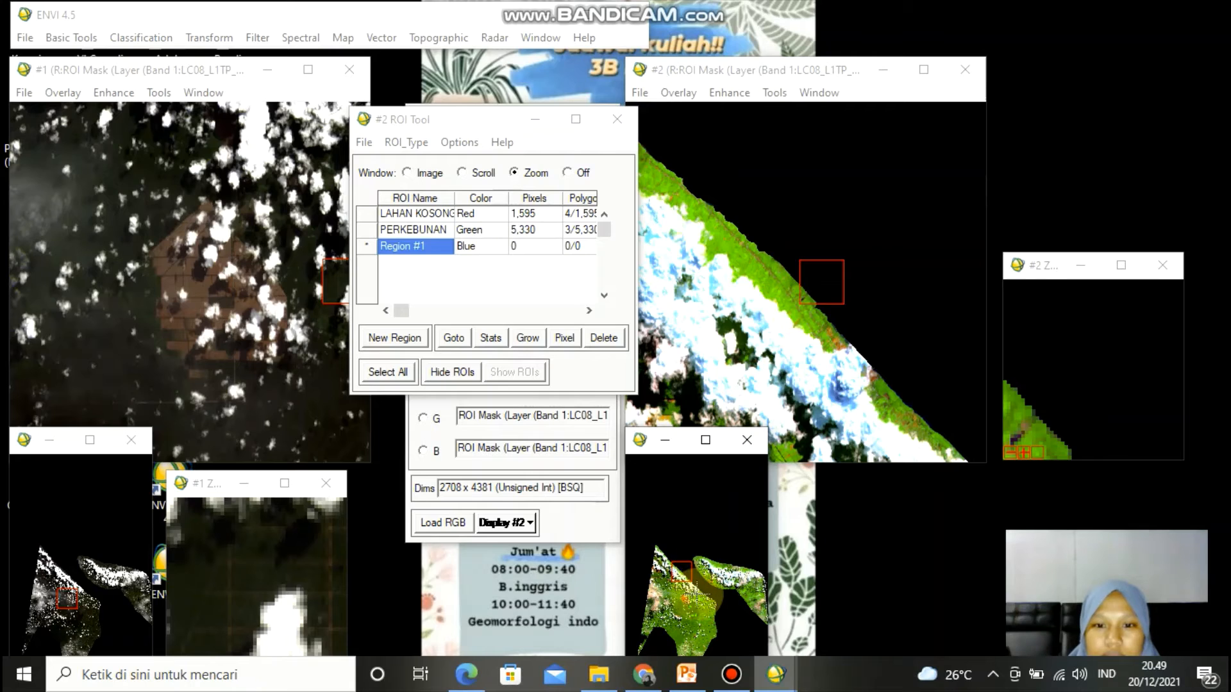
- Draw a blue Region #1 polygon over the sea area in the zoom window
left_click(679, 556)
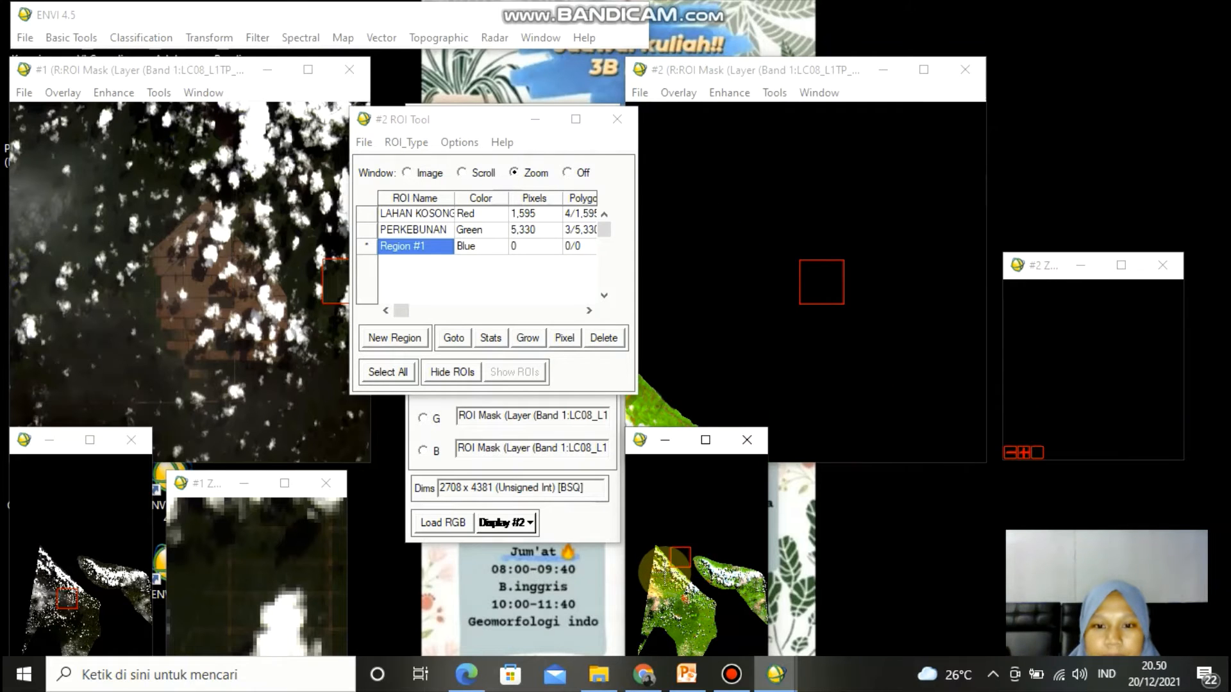
left_click(669, 557)
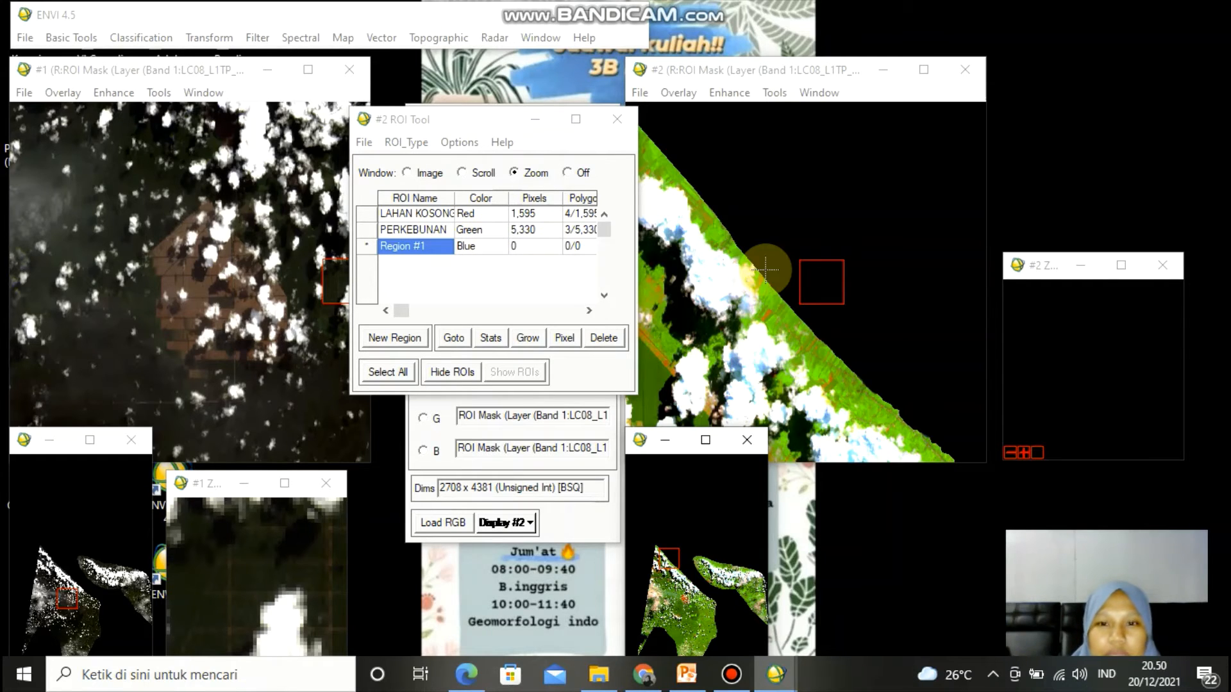
left_click(1025, 292)
left_click(1122, 292)
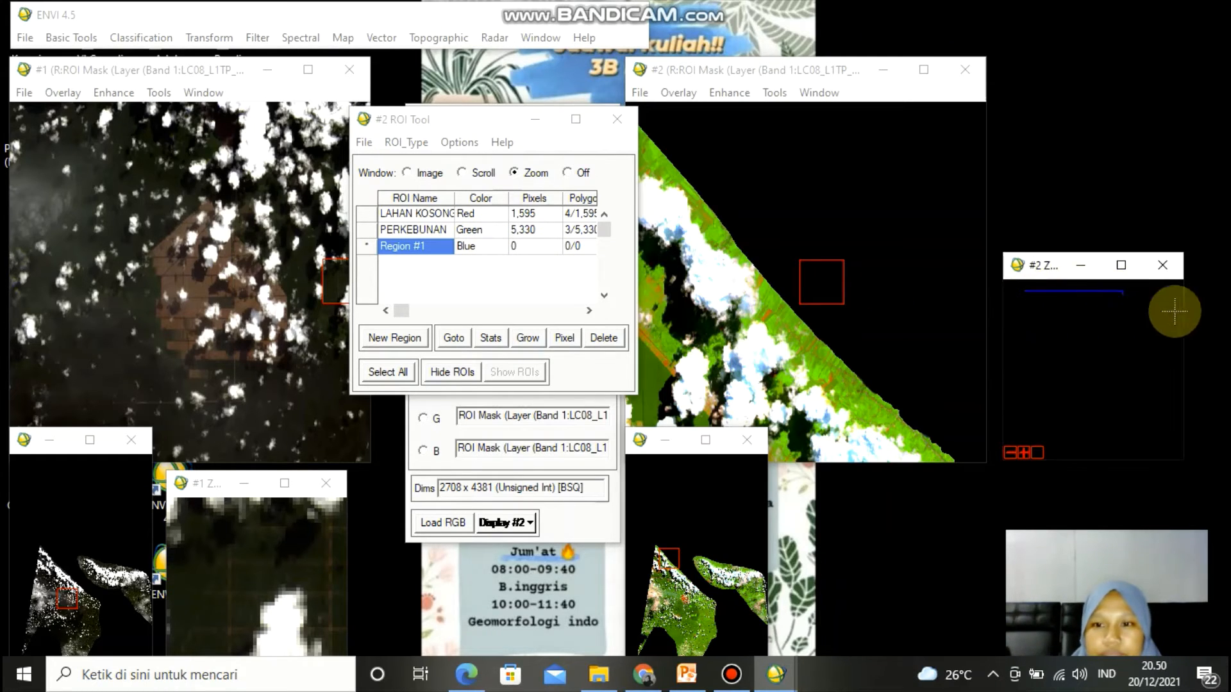
mouse_move(1175, 312)
left_mouse_down()
mouse_move(1172, 441)
mouse_move(1065, 440)
mouse_move(1014, 418)
mouse_move(1006, 324)
mouse_move(1021, 293)
left_mouse_up()
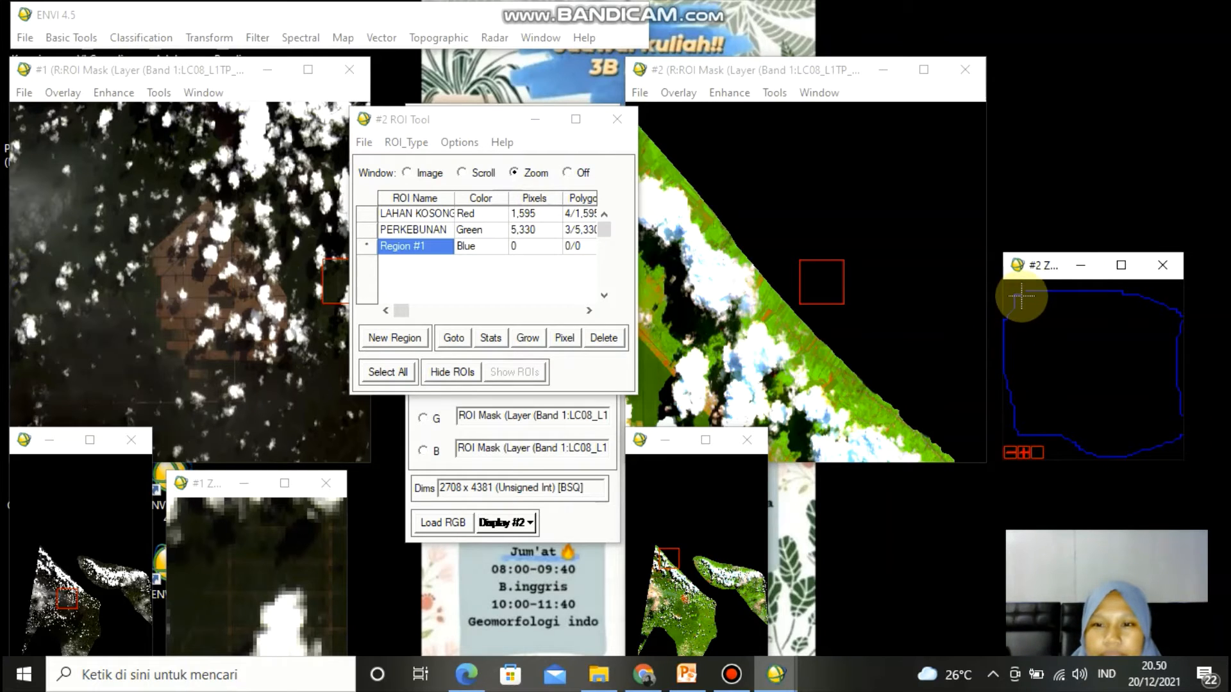
right_click(1066, 341)
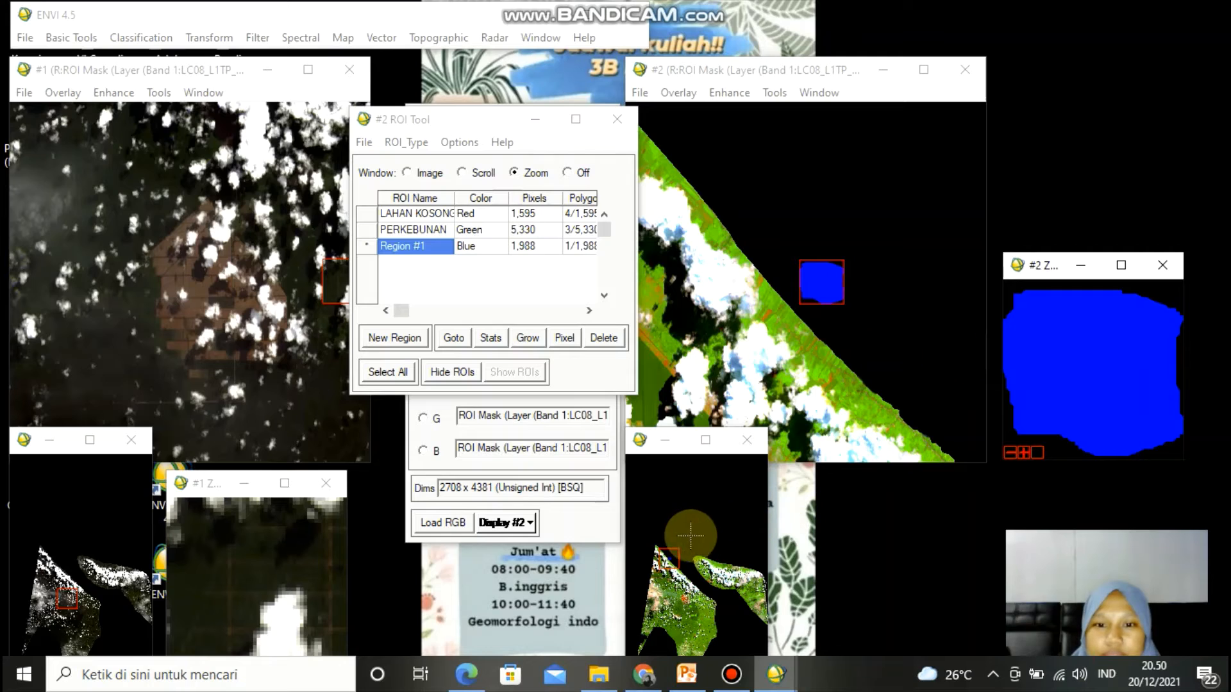
- Move to another sea area and draw a second Region #1 polygon in the zoom window
left_click(692, 557)
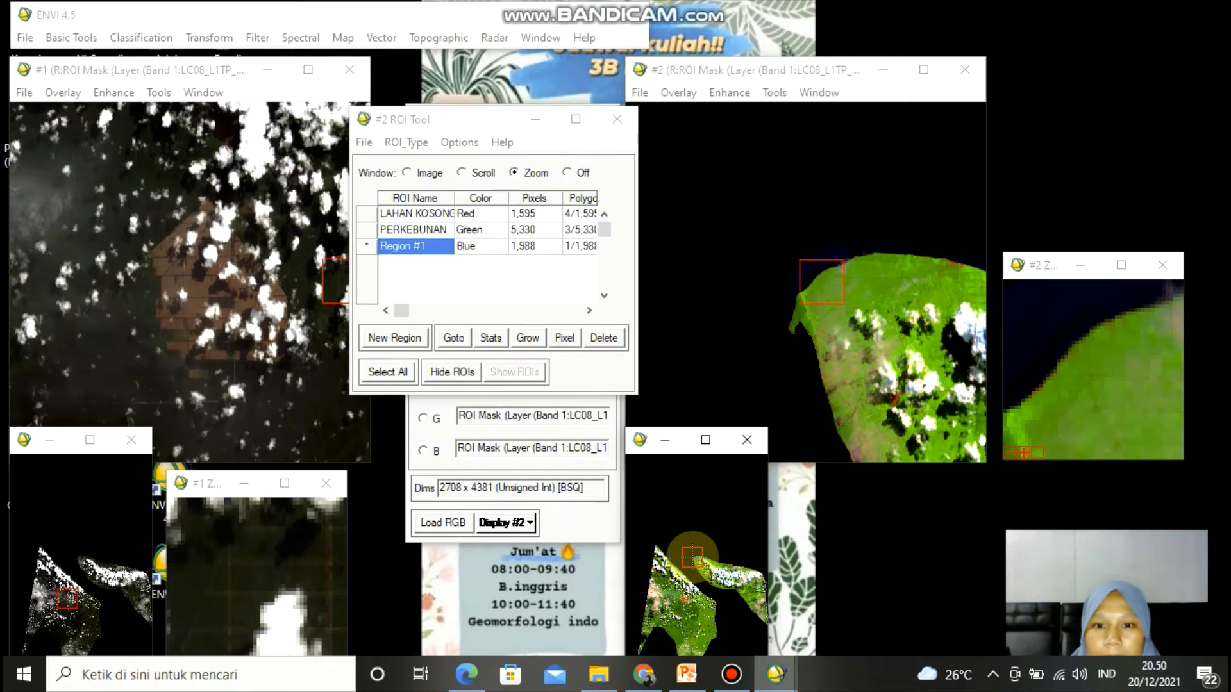
left_click(689, 557)
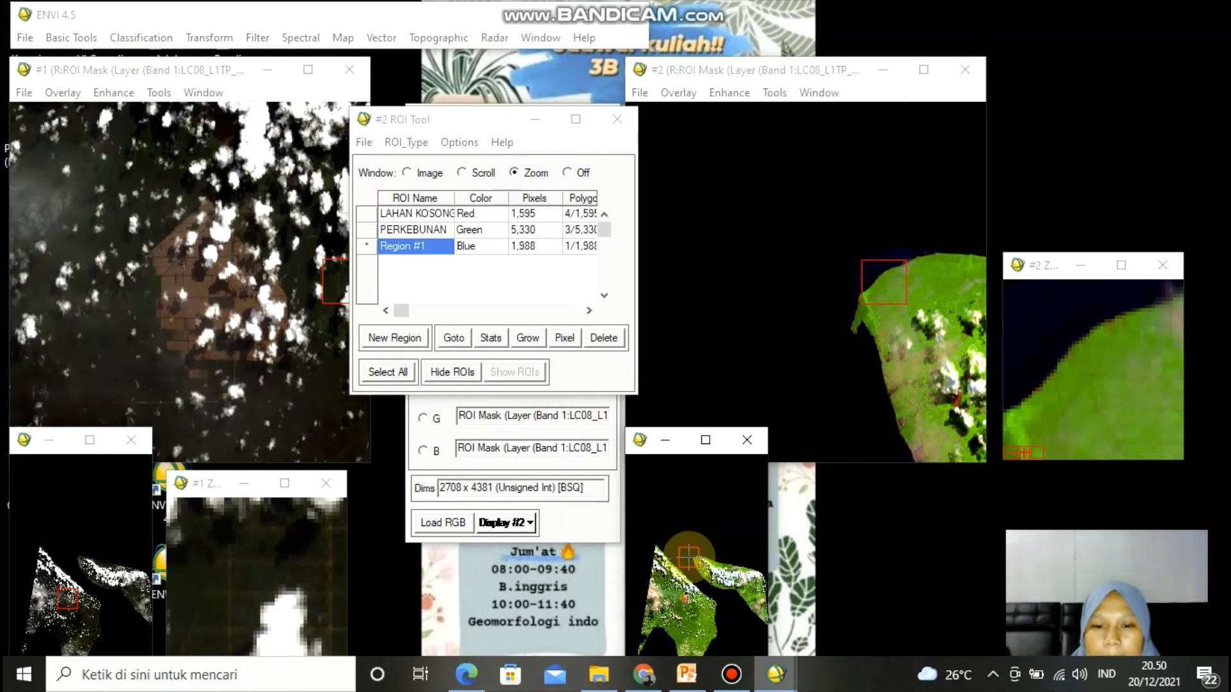
left_click(879, 236)
mouse_move(1012, 292)
left_mouse_down()
mouse_move(1104, 295)
mouse_move(1138, 387)
mouse_move(1152, 330)
mouse_move(1109, 292)
mouse_move(1159, 296)
mouse_move(1177, 358)
mouse_move(1134, 444)
mouse_move(1027, 410)
mouse_move(1010, 294)
mouse_move(1044, 329)
left_mouse_up()
right_click(1044, 328)
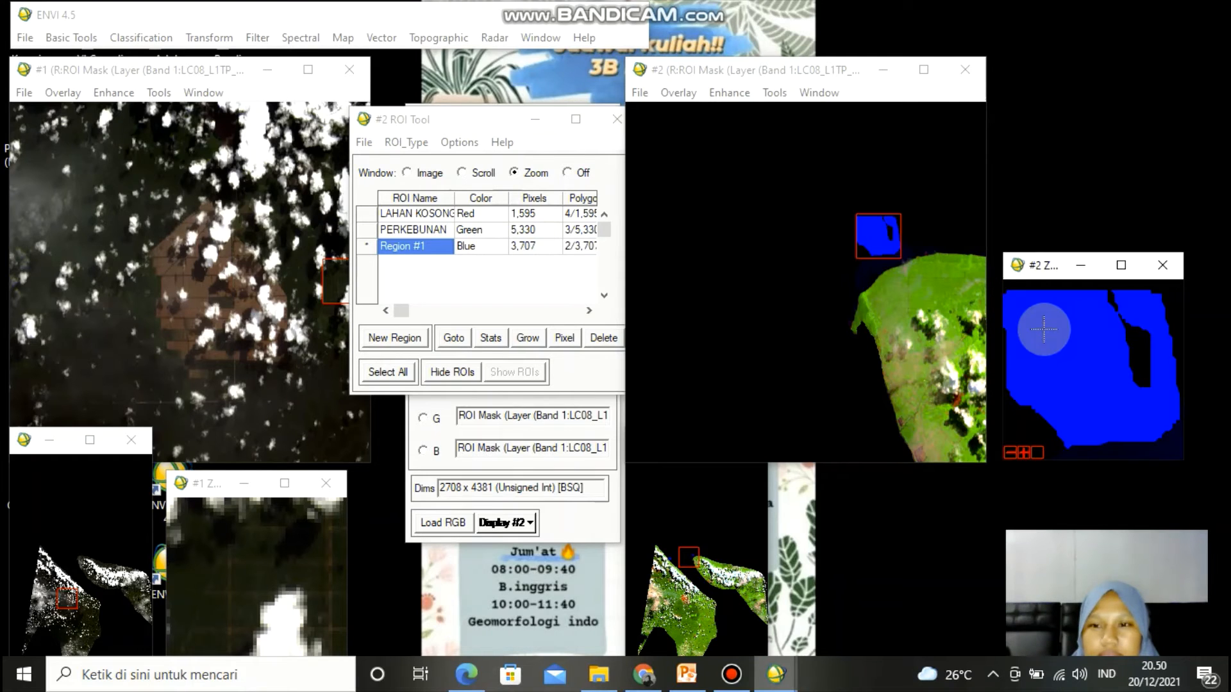
- Draw a third Region #1 polygon over another nearby sea area in the zoom window
left_click(830, 297)
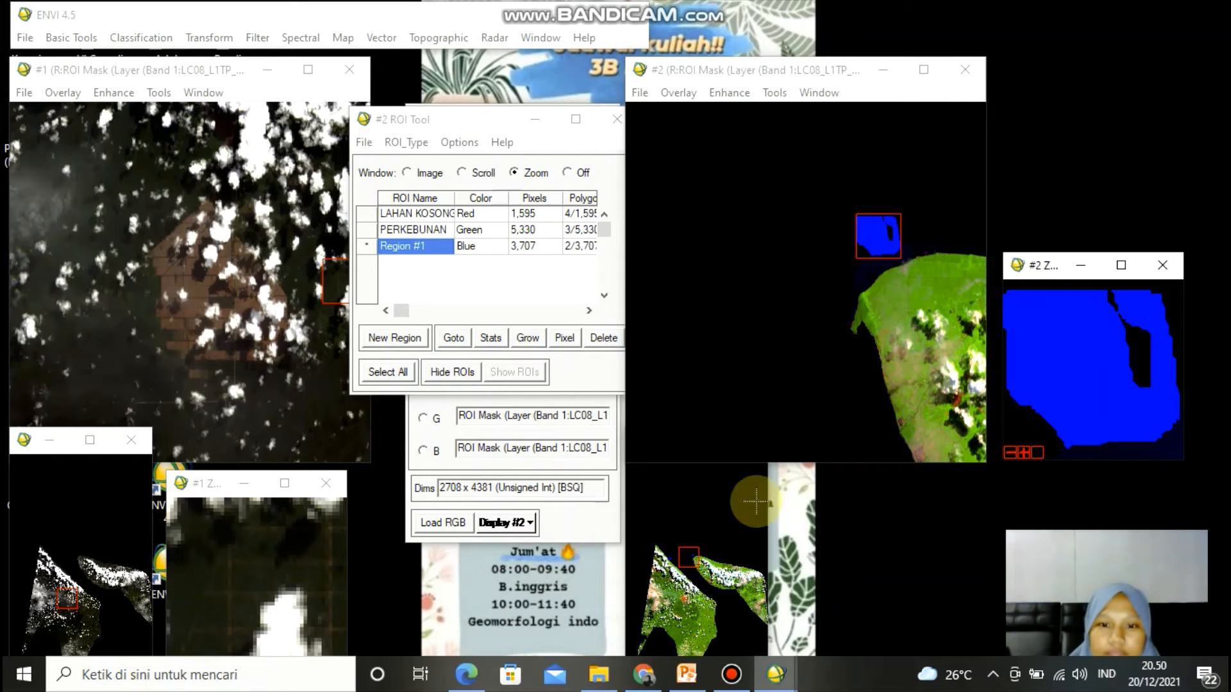
left_click(677, 540)
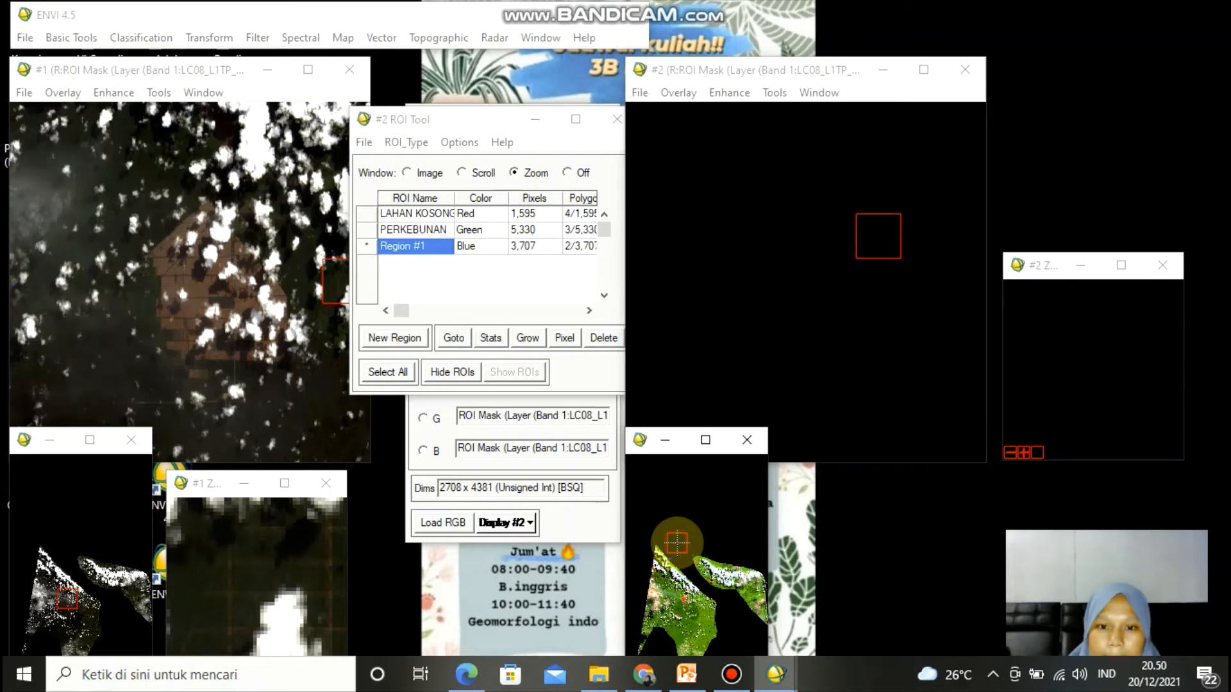
mouse_move(1012, 293)
left_mouse_down()
mouse_move(1148, 286)
mouse_move(1176, 393)
mouse_move(1085, 442)
mouse_move(1042, 332)
mouse_move(1012, 297)
left_mouse_up()
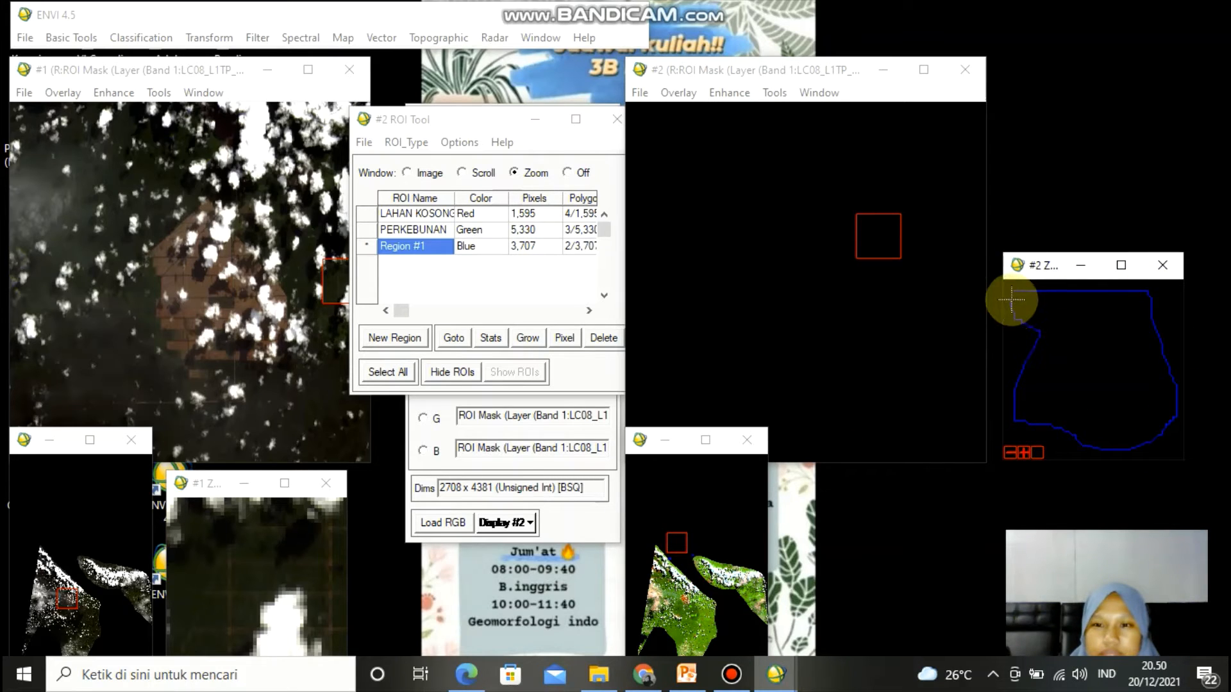
right_click(1048, 332)
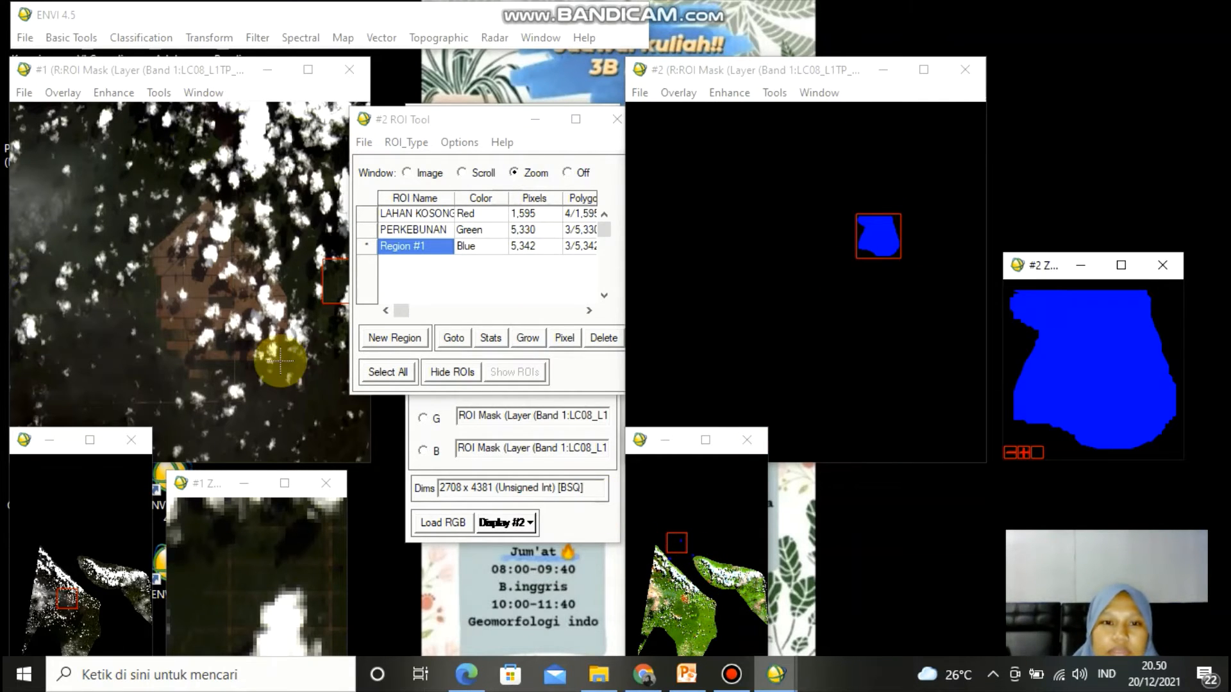
- Add a new region and rename Region #1 as LAUT
left_click(382, 339)
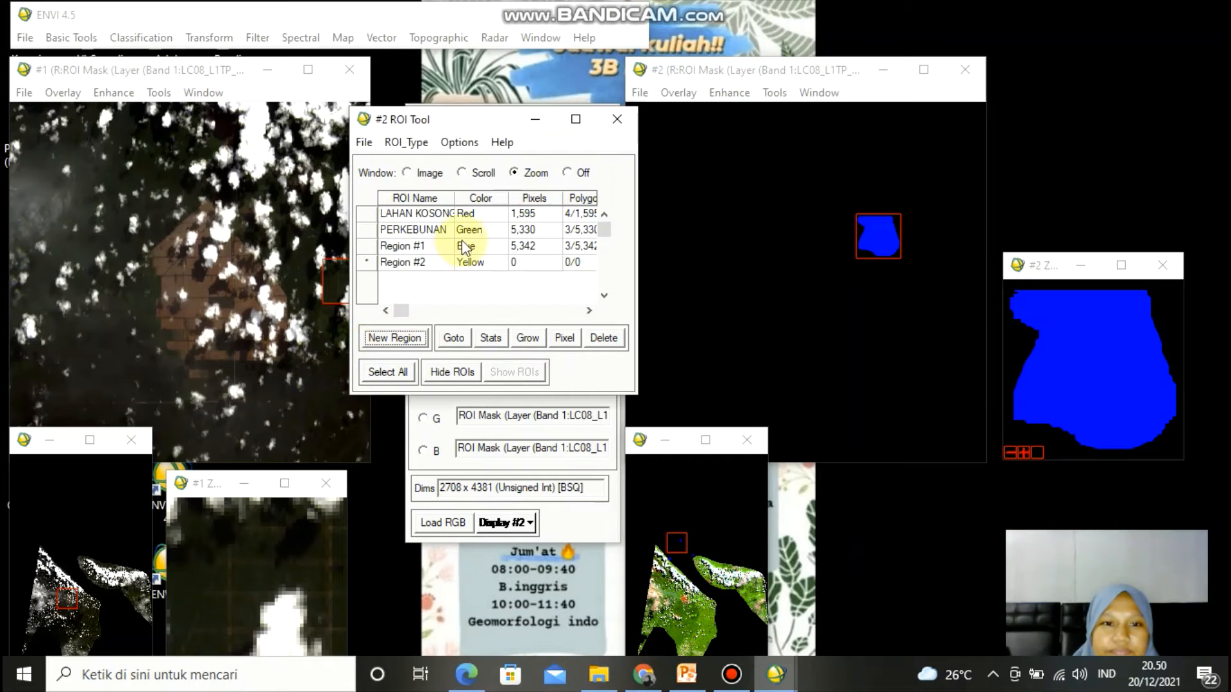
left_click(440, 246)
left_click(440, 246)
key("BackSpace")
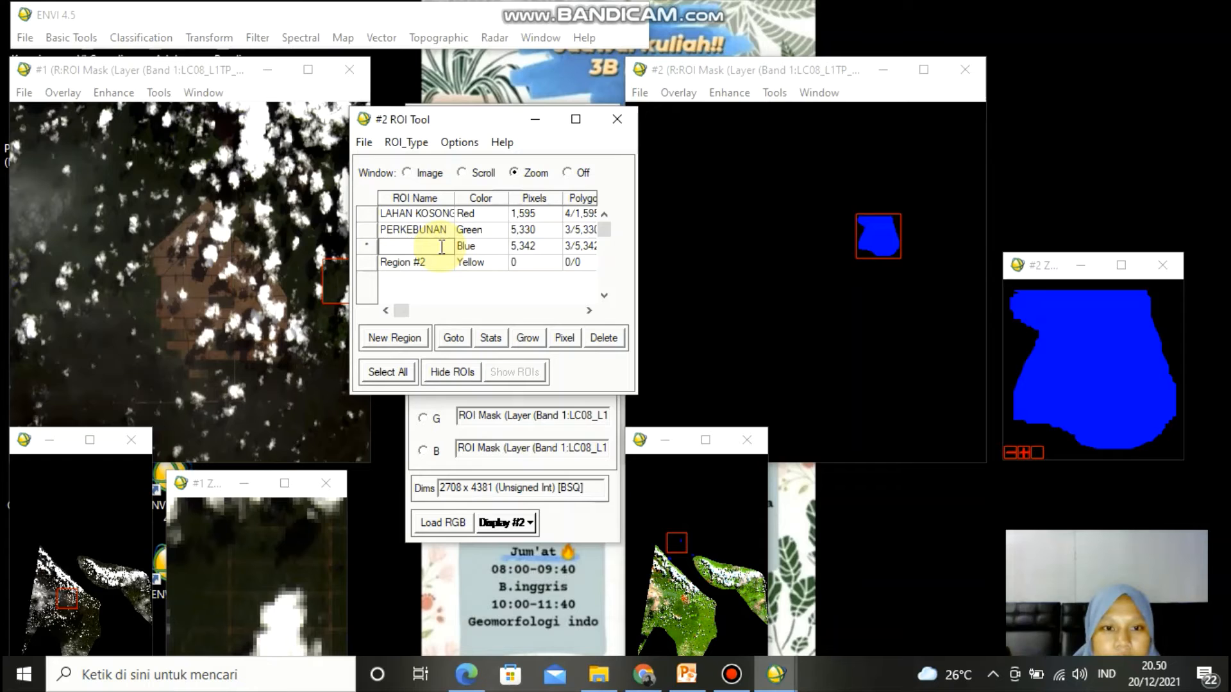
type("LAUT")
left_click(441, 250)
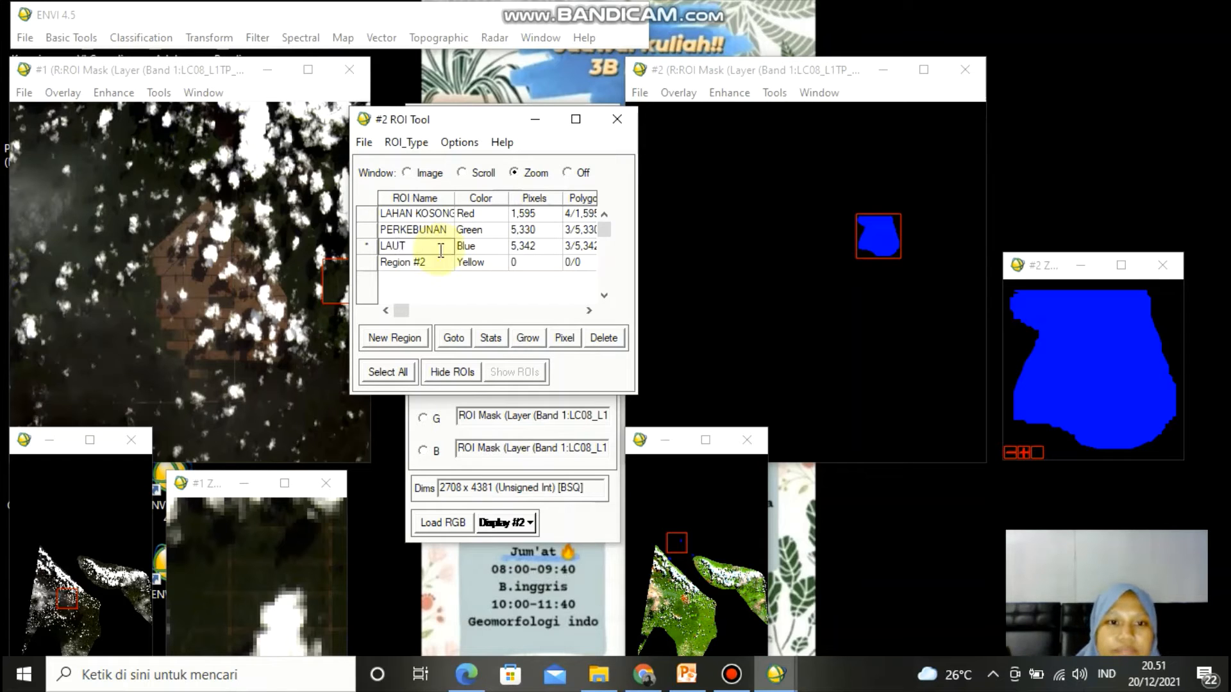
- Select Region #2 and browse the overview image for a suitable land area to sample
left_click(449, 263)
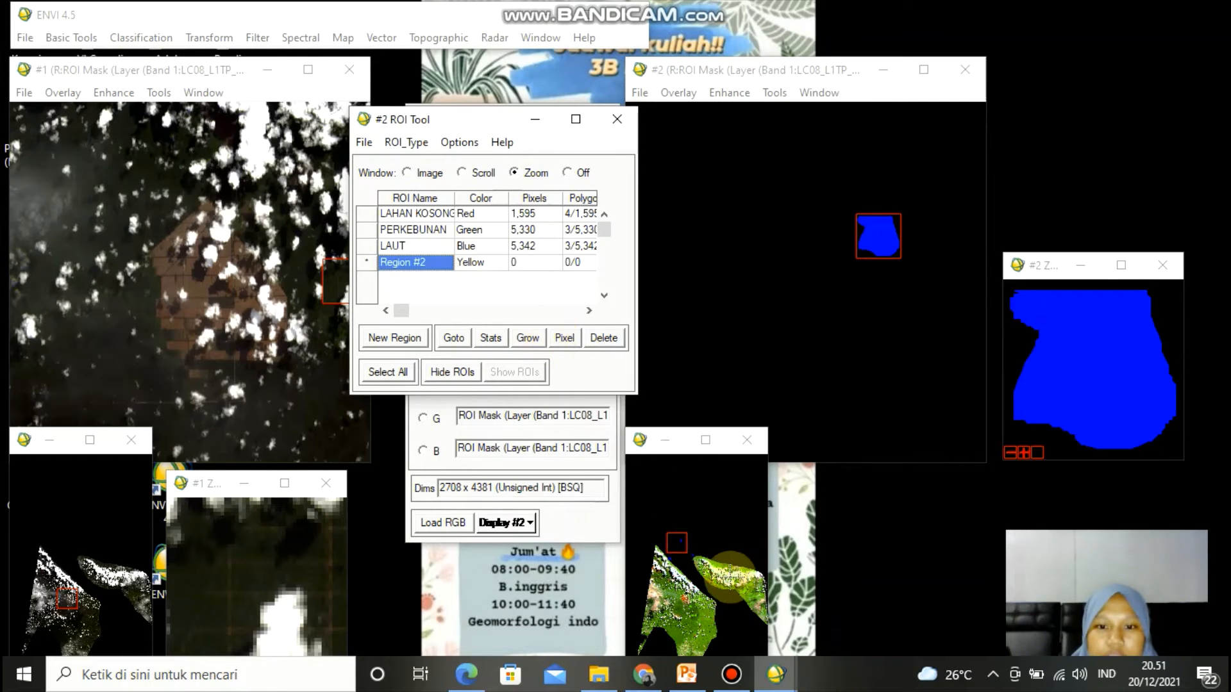
left_click(713, 573)
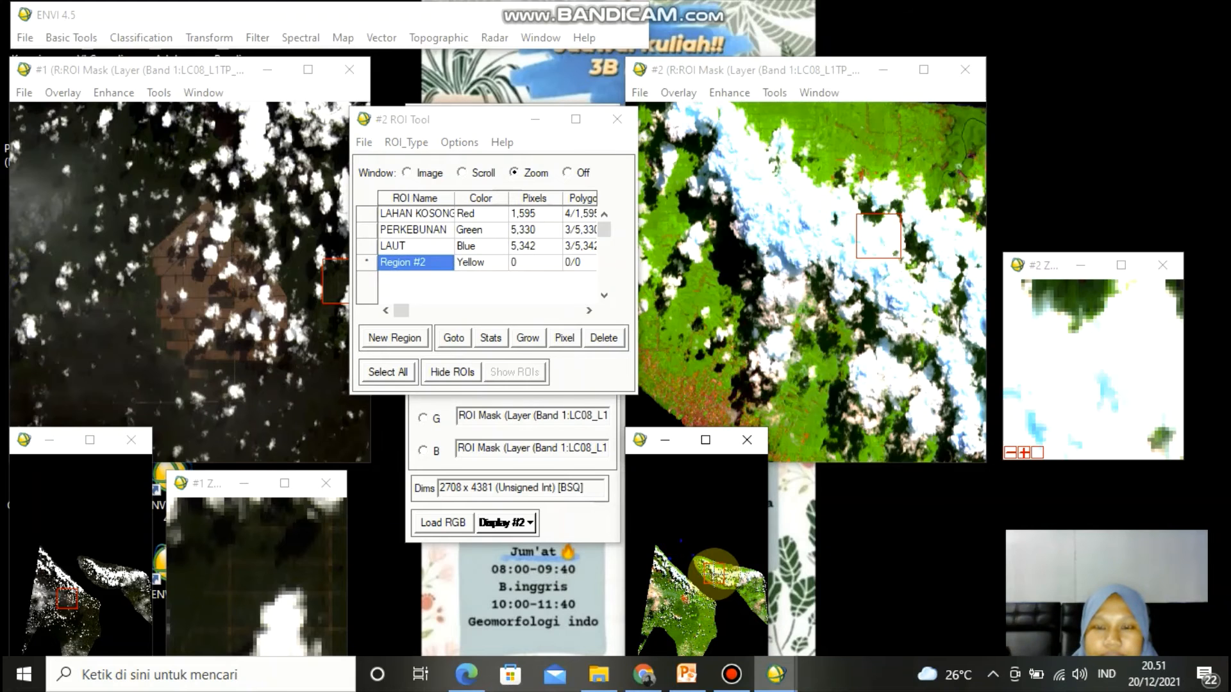
left_click(758, 606)
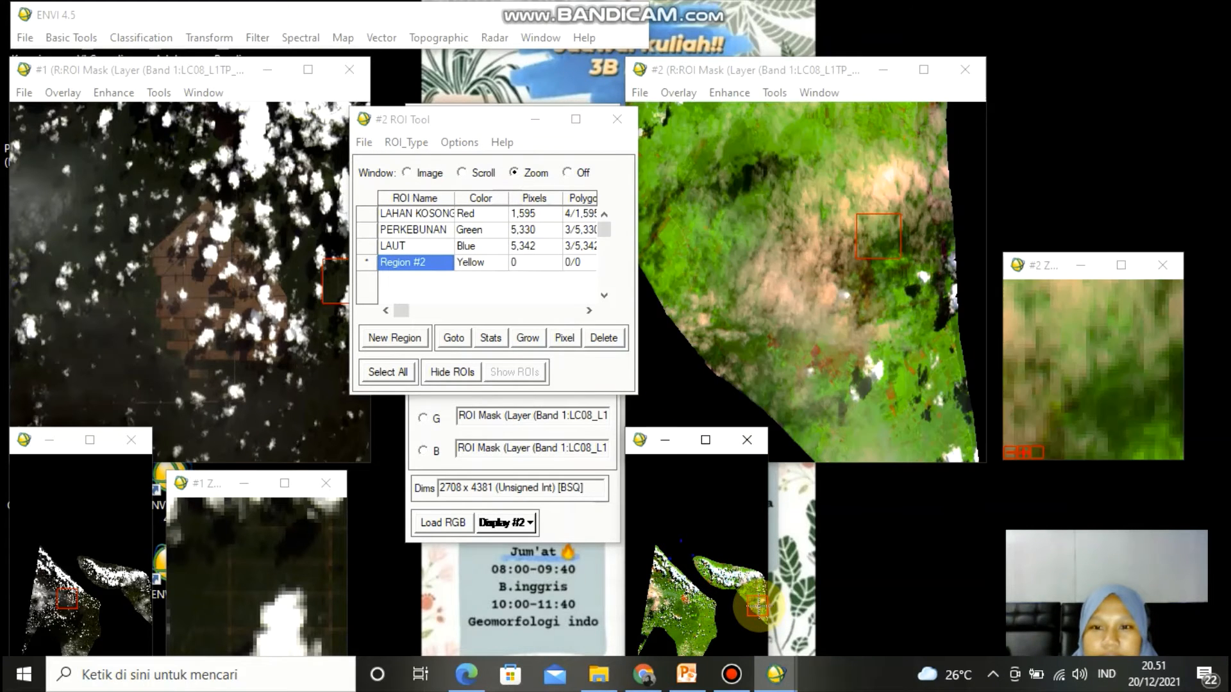
left_click(758, 596)
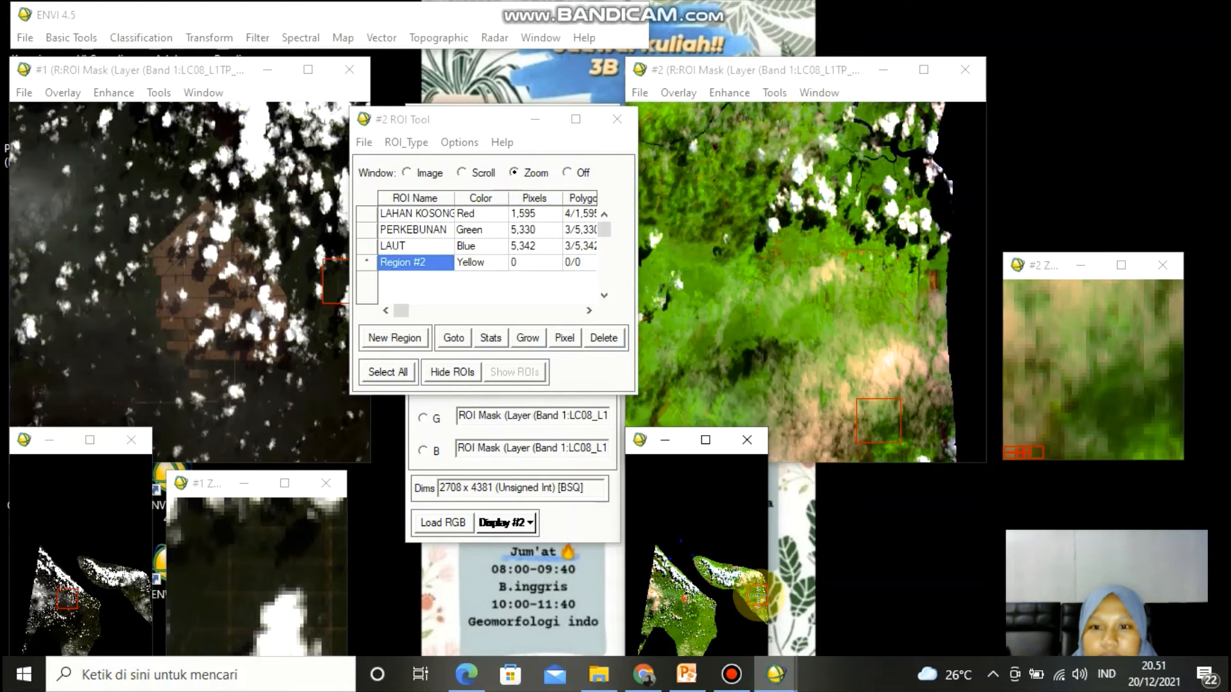
left_click(755, 586)
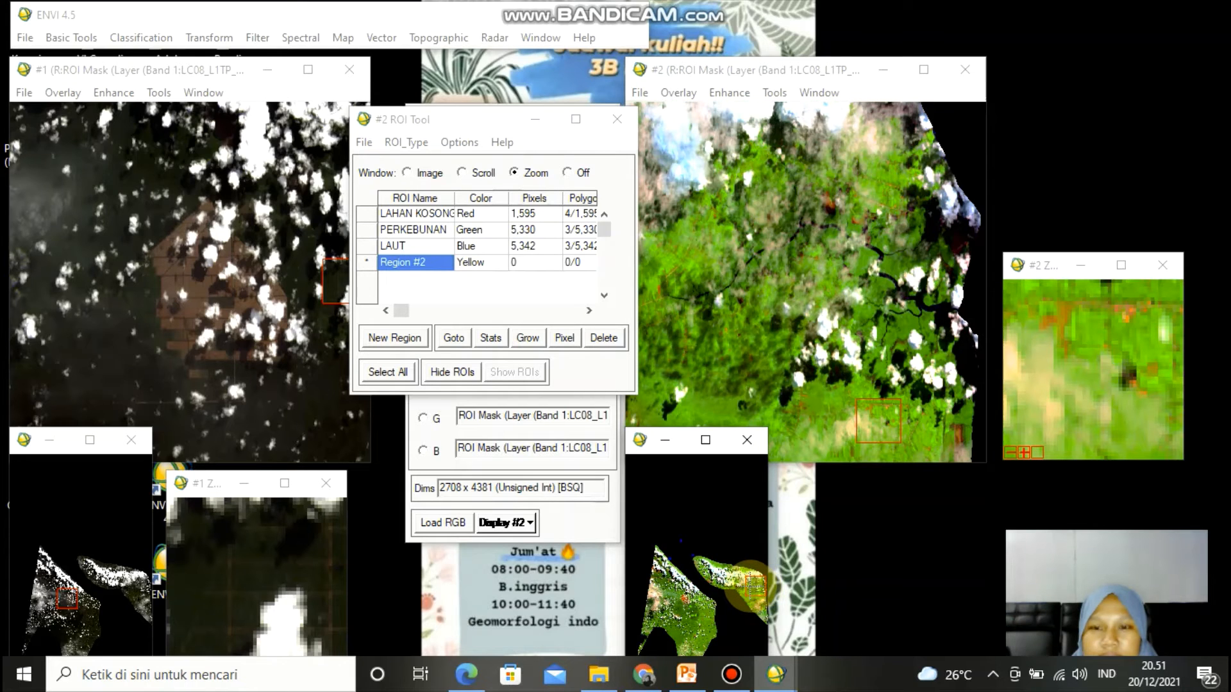
left_click(750, 585)
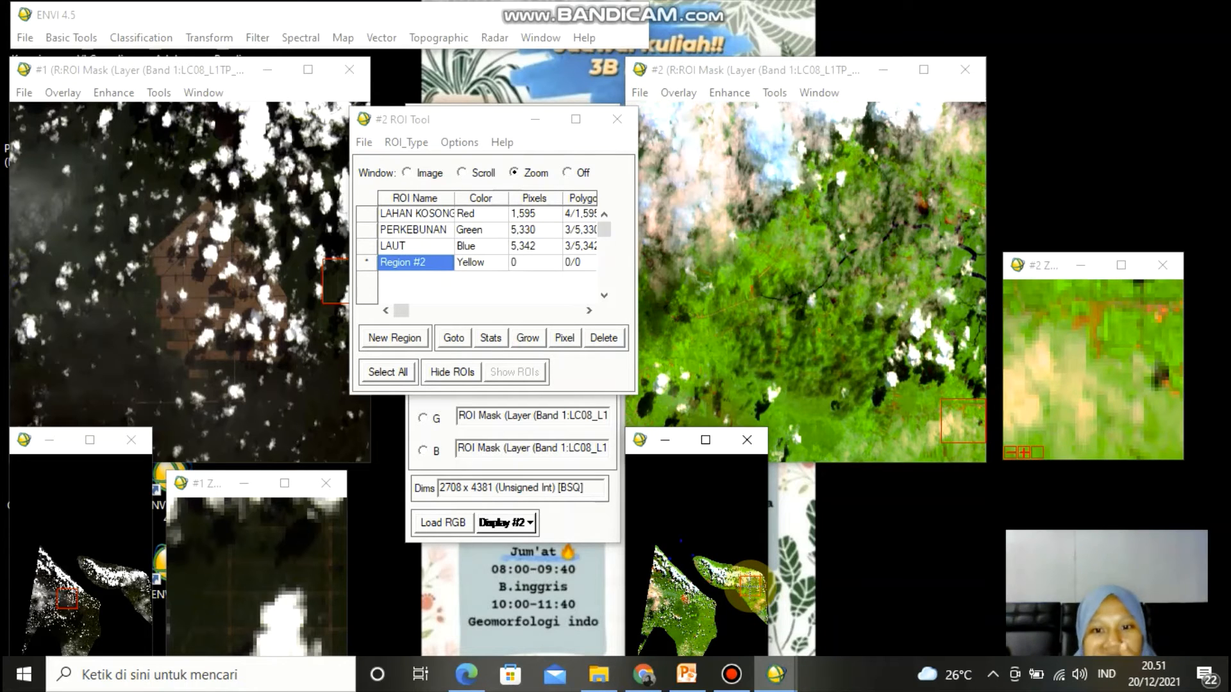
left_click(733, 577)
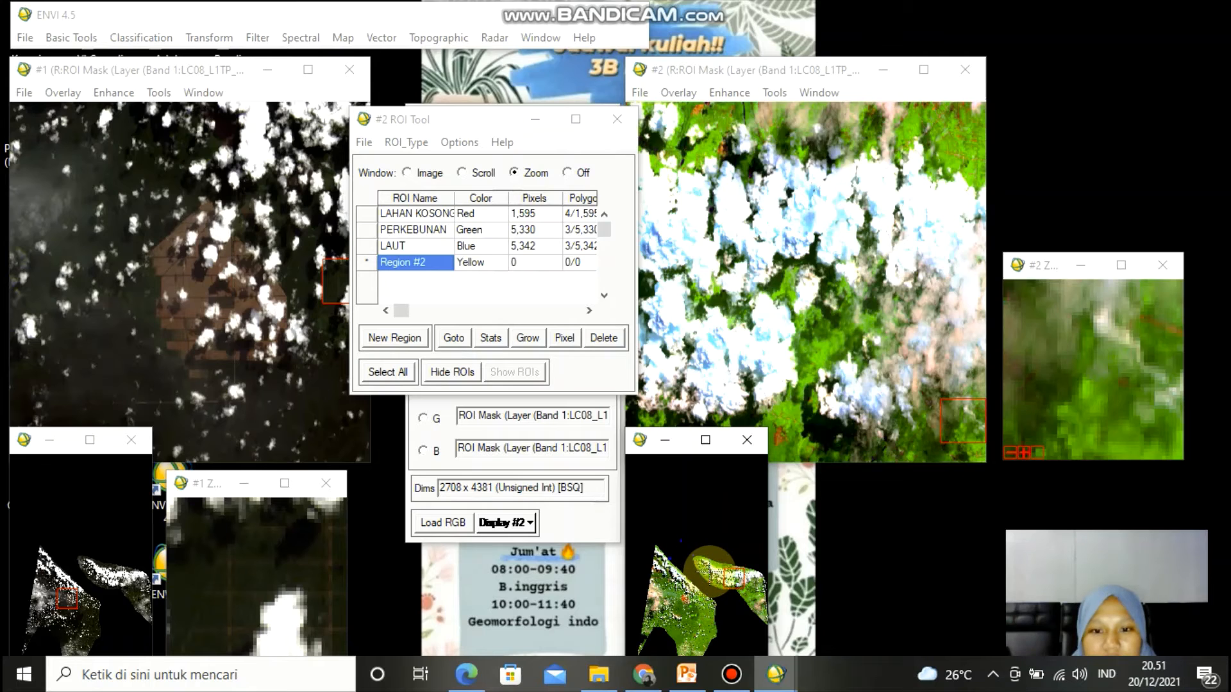
left_click(702, 566)
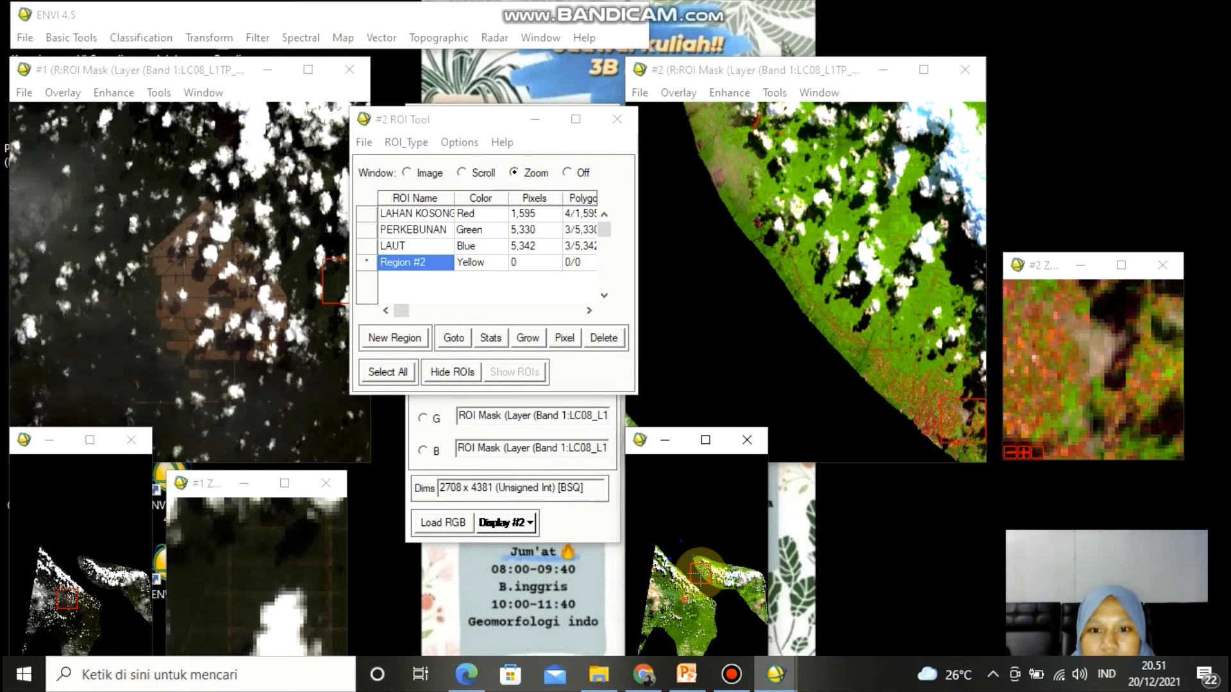
left_click(717, 577)
left_click(717, 570)
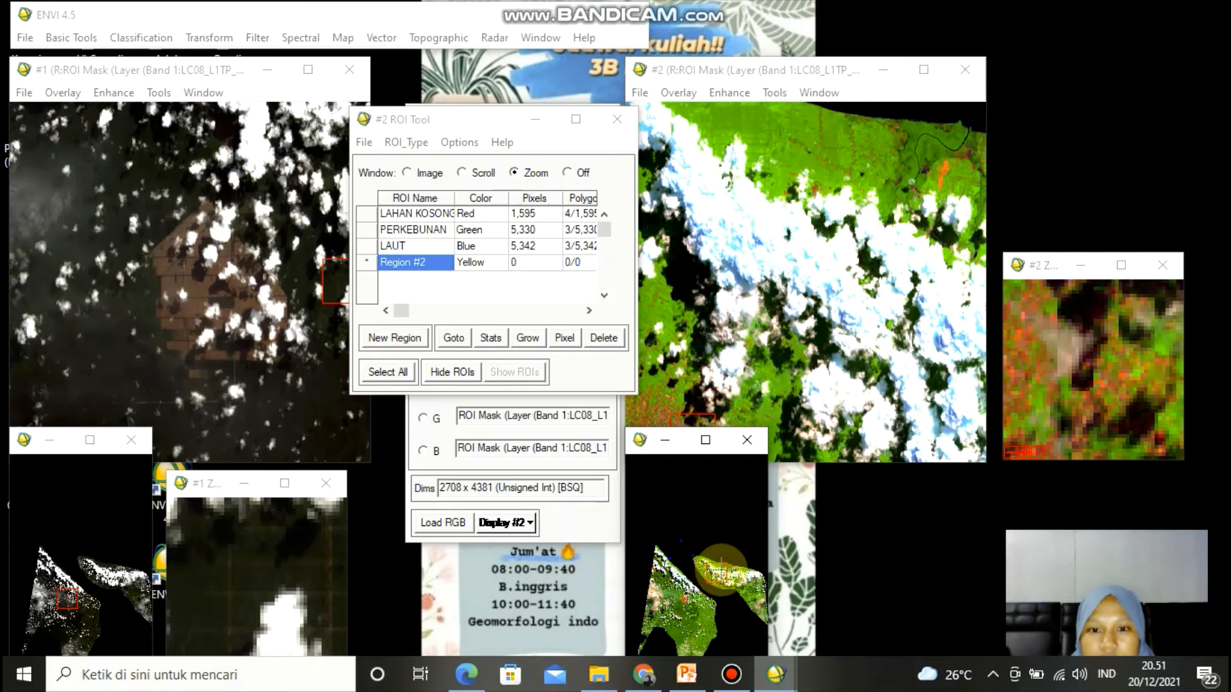
left_click(721, 567)
left_click(732, 571)
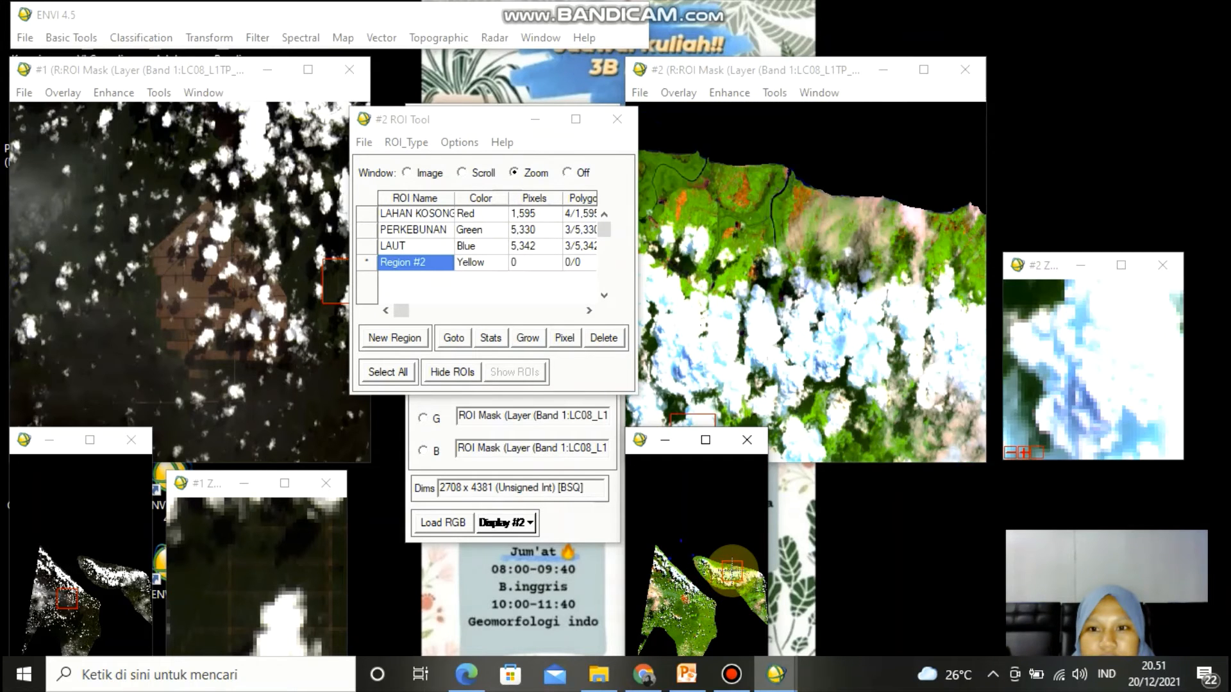
- Switch to Google Earth and examine the land cover around Bengkalis Island as a reference, then return
left_click(648, 662)
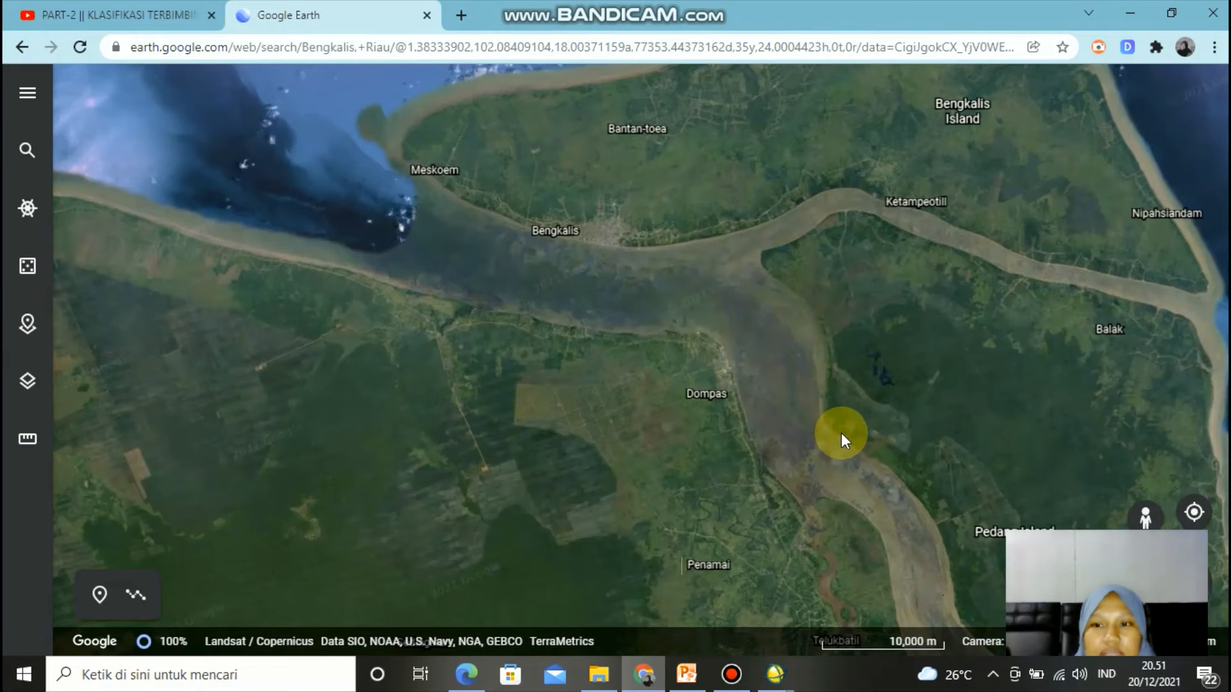
left_click_drag(806, 433, 790, 434)
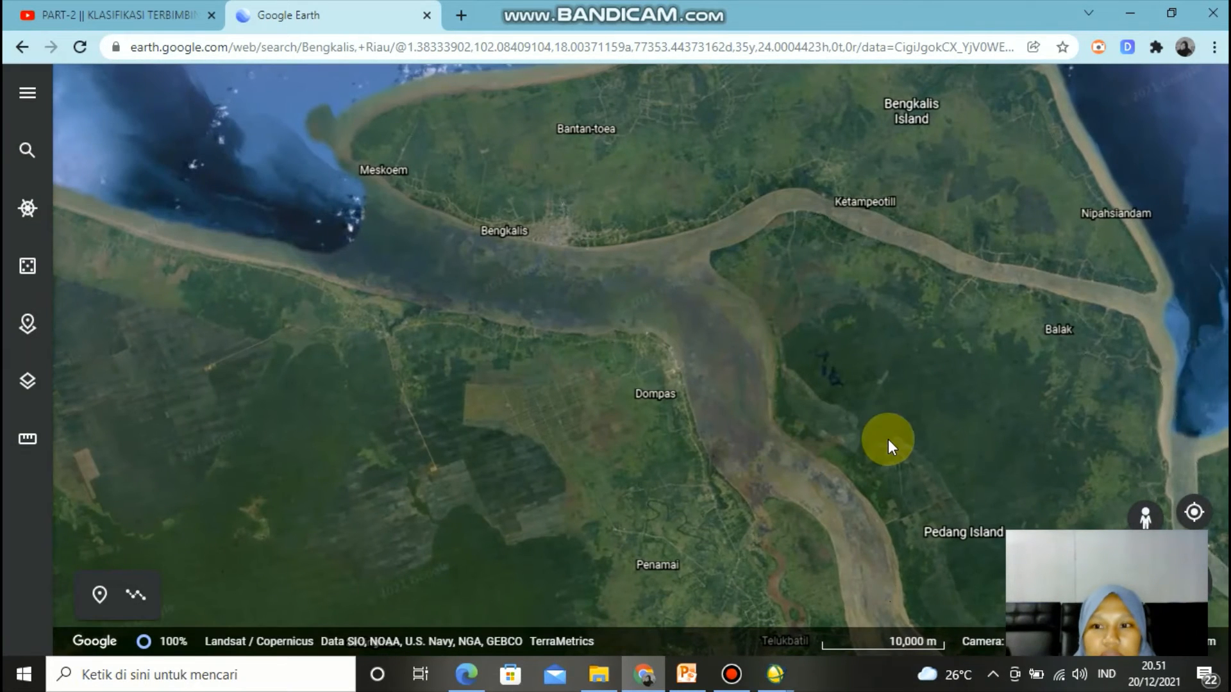
scroll(888, 440, "down", 2)
scroll(887, 440, "down", 2)
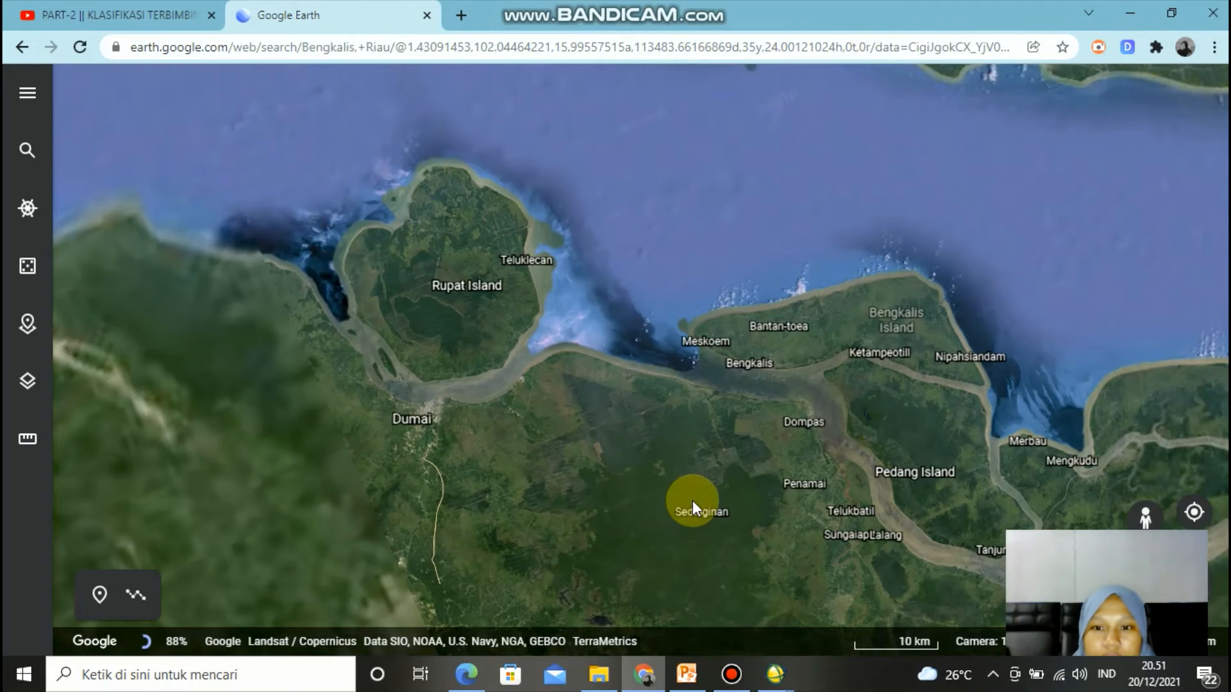
scroll(667, 383, "down", 2)
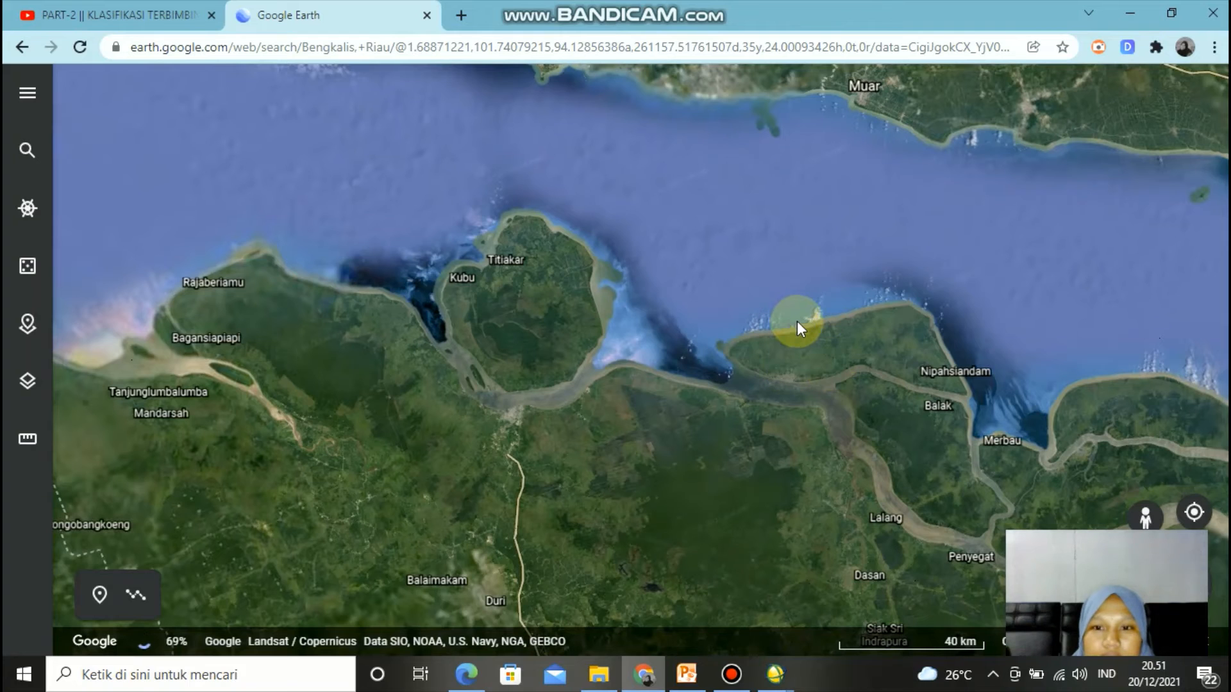
scroll(814, 315, "down", 2)
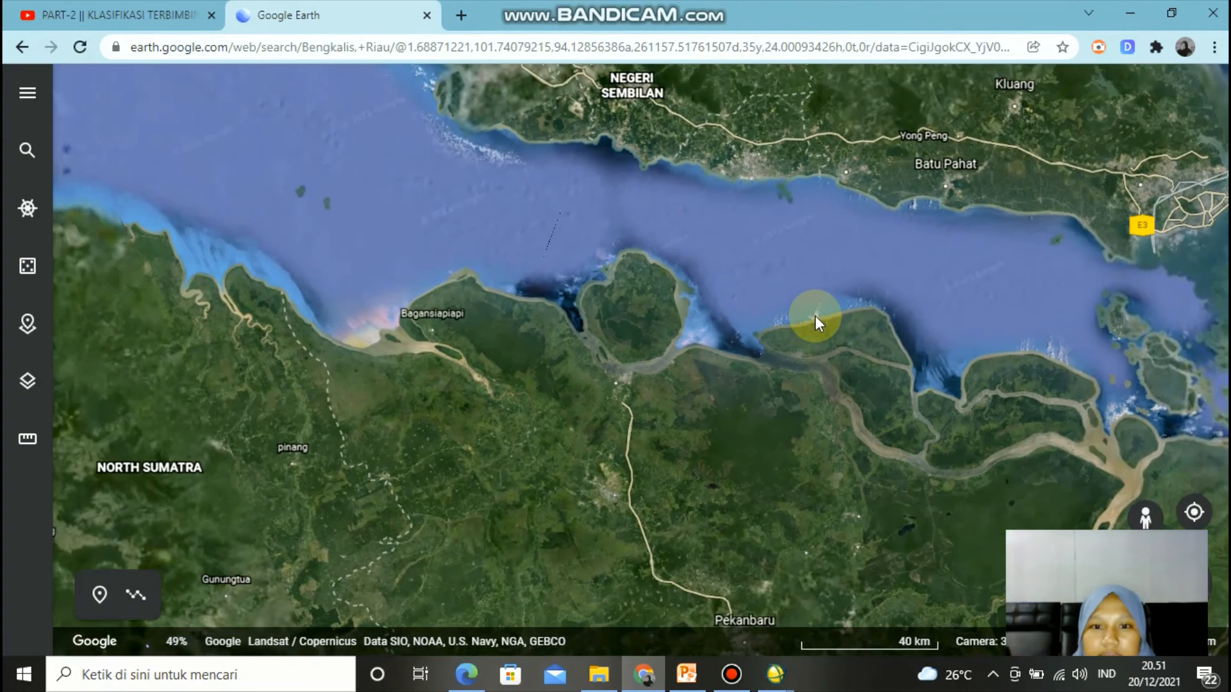
scroll(815, 315, "down", 2)
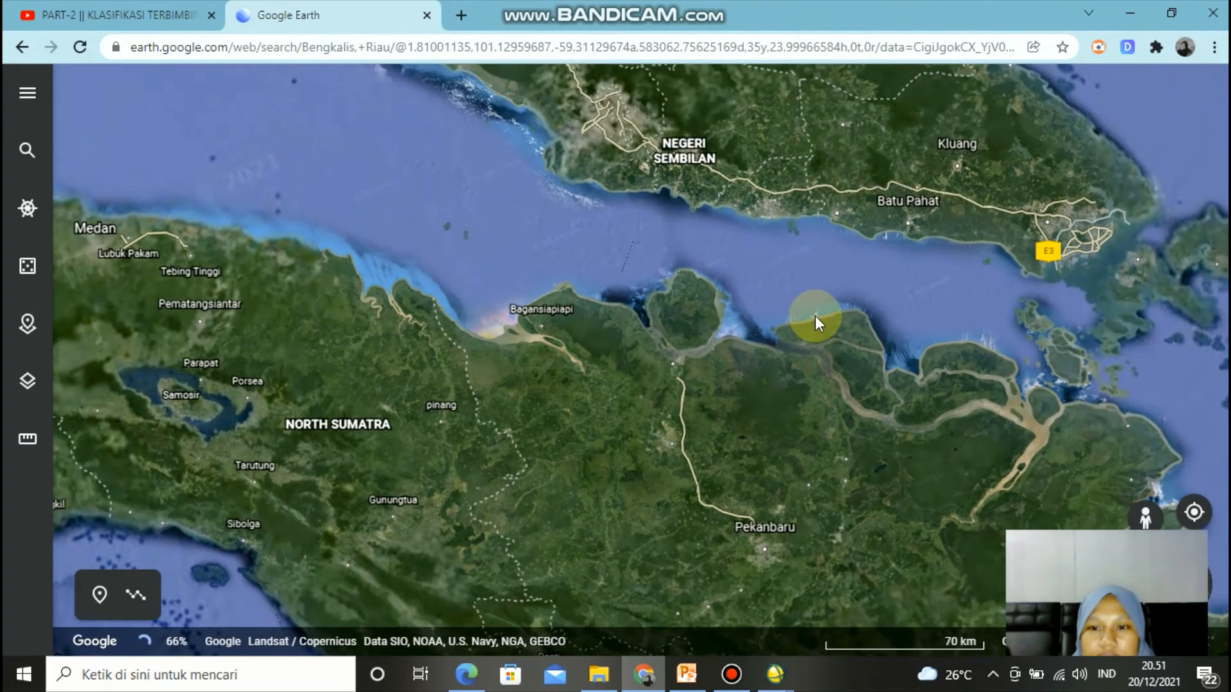
scroll(814, 316, "up", 3)
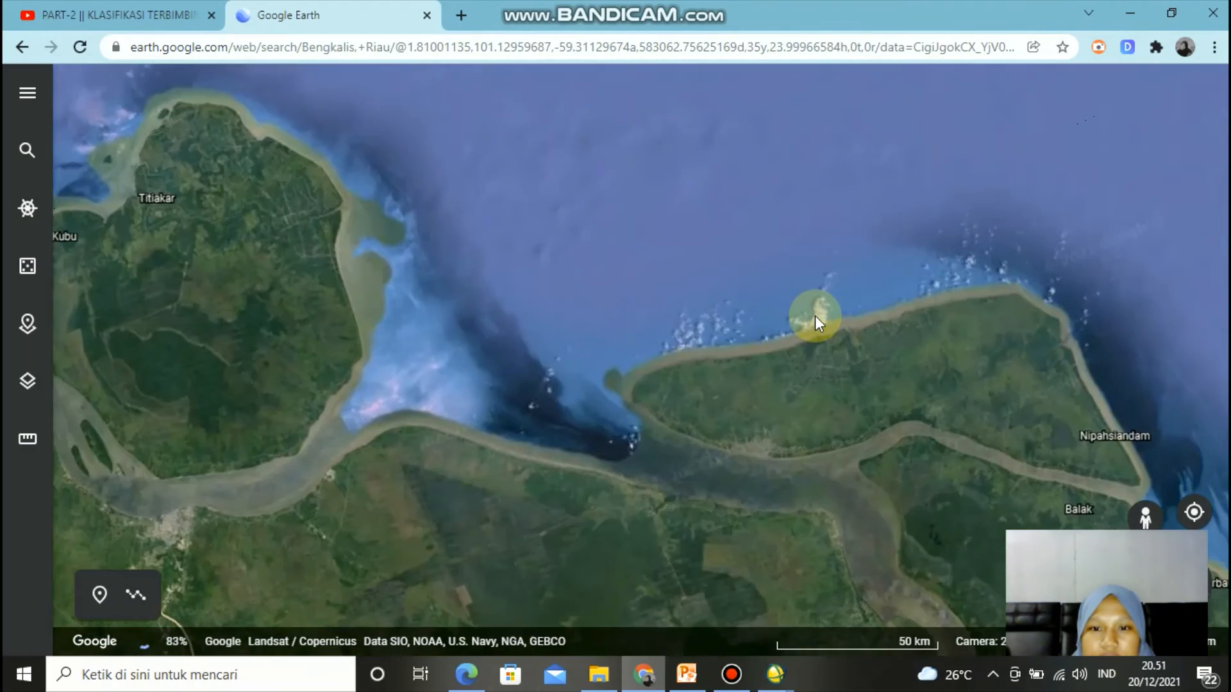
scroll(815, 316, "up", 4)
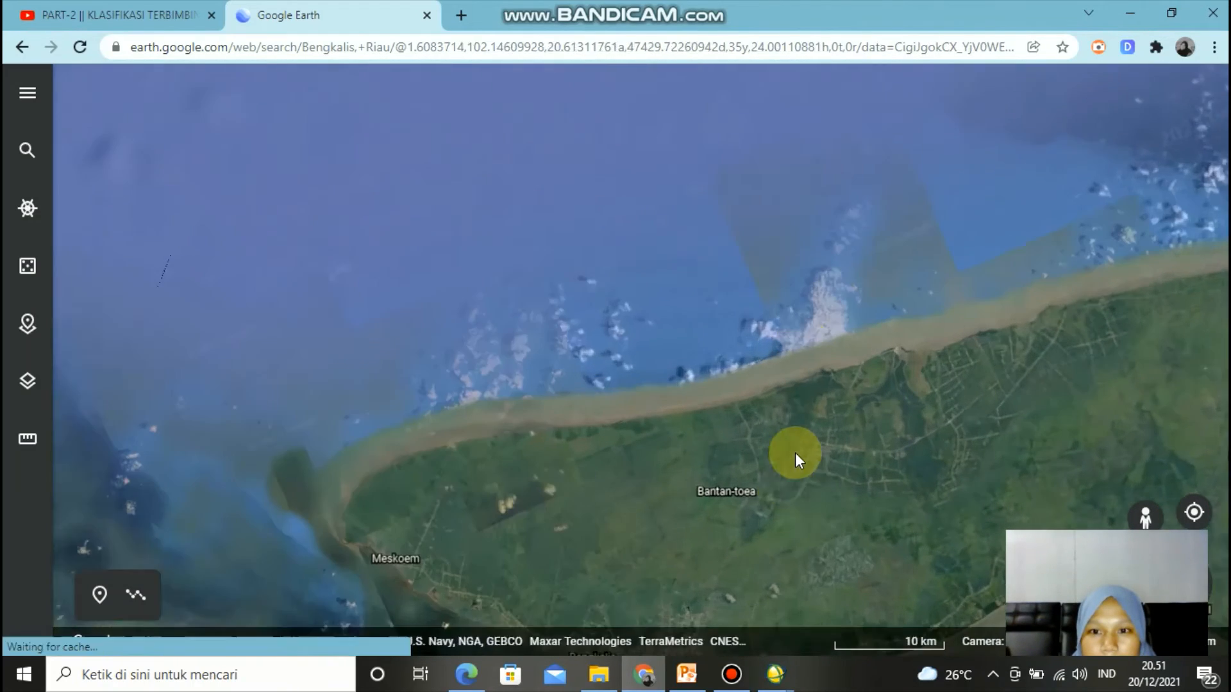
left_click_drag(795, 453, 802, 344)
left_click_drag(780, 460, 790, 356)
left_click_drag(787, 521, 781, 351)
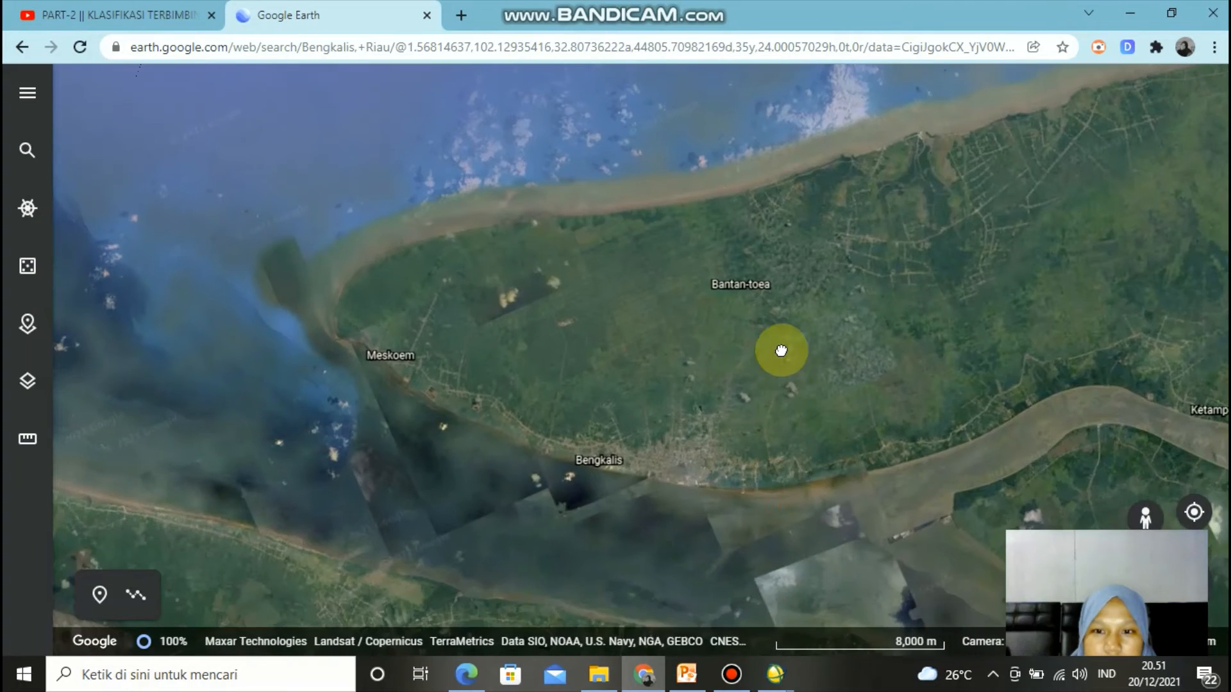
left_click_drag(774, 567, 767, 357)
left_click_drag(756, 441, 759, 279)
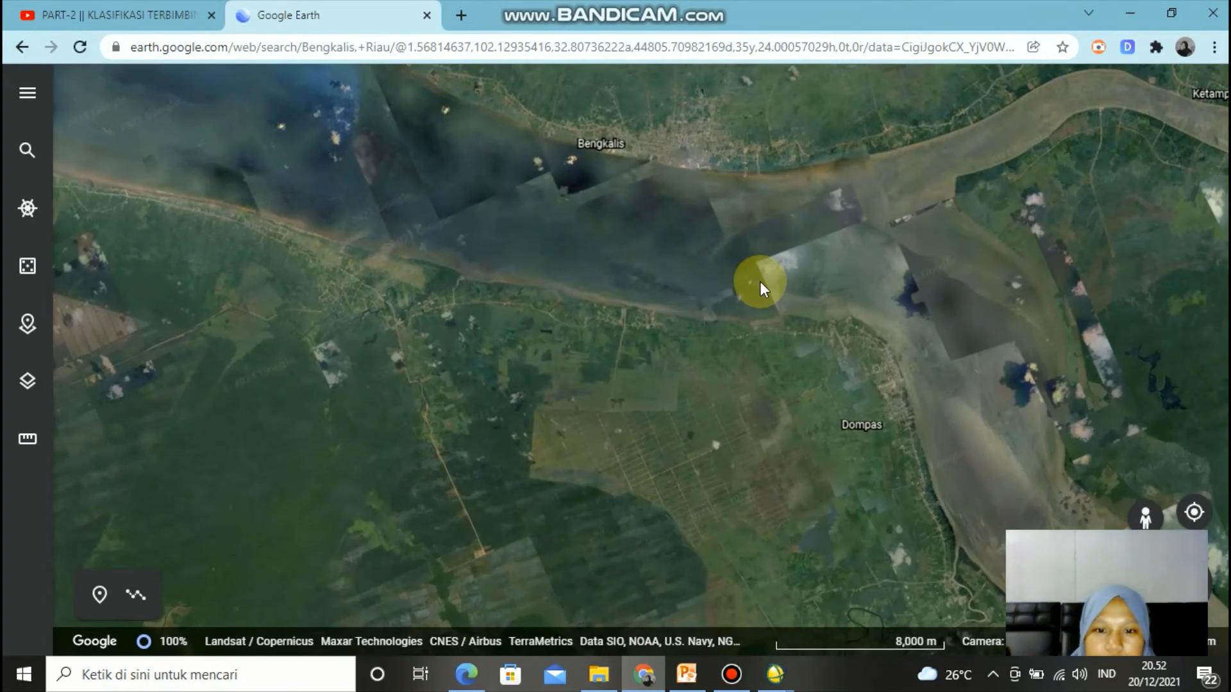
left_click_drag(659, 297, 792, 338)
left_click_drag(579, 237, 797, 336)
left_click_drag(563, 253, 819, 359)
left_click_drag(600, 272, 732, 300)
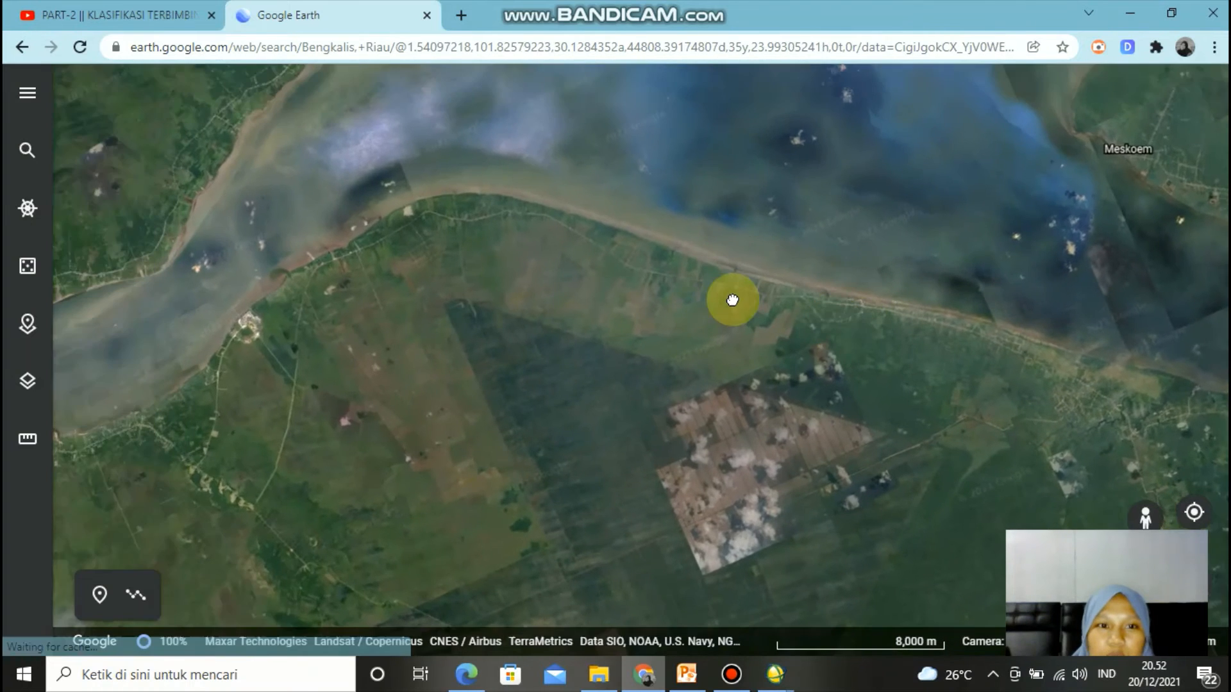
left_click_drag(646, 173, 618, 286)
left_click_drag(700, 238, 634, 325)
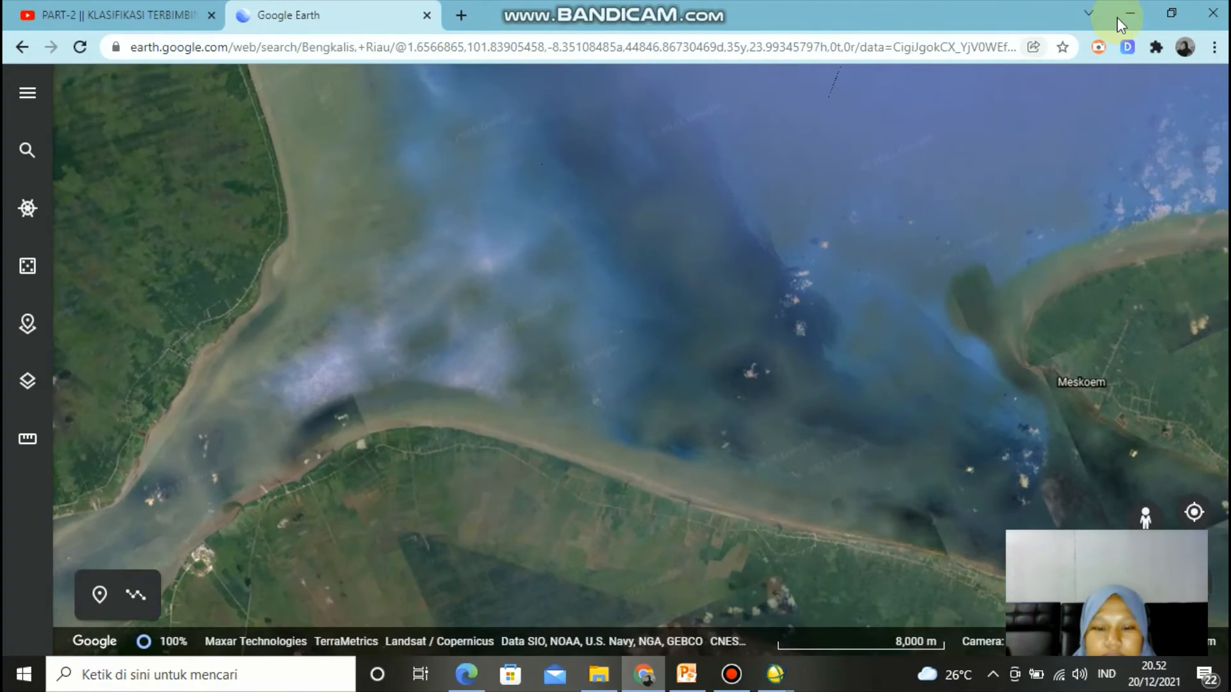
left_click(1117, 17)
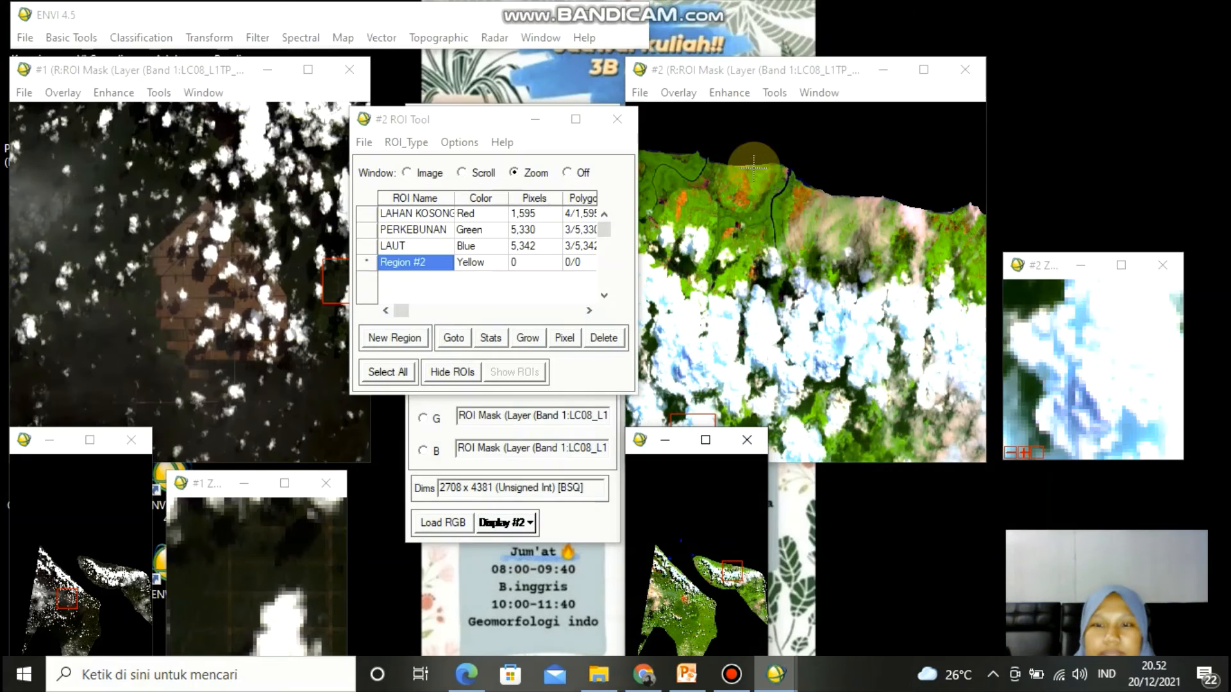
- Browse the image in ENVI to locate the same land-cover area for the new region
left_click(776, 192)
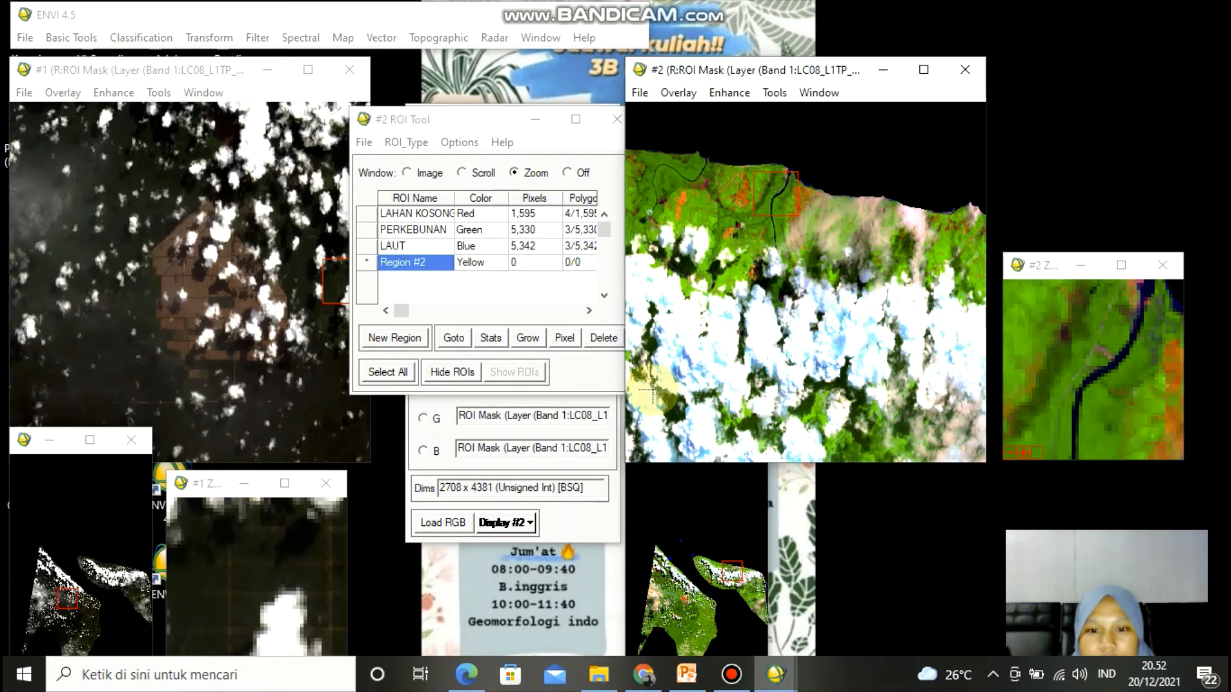
double_click(776, 189)
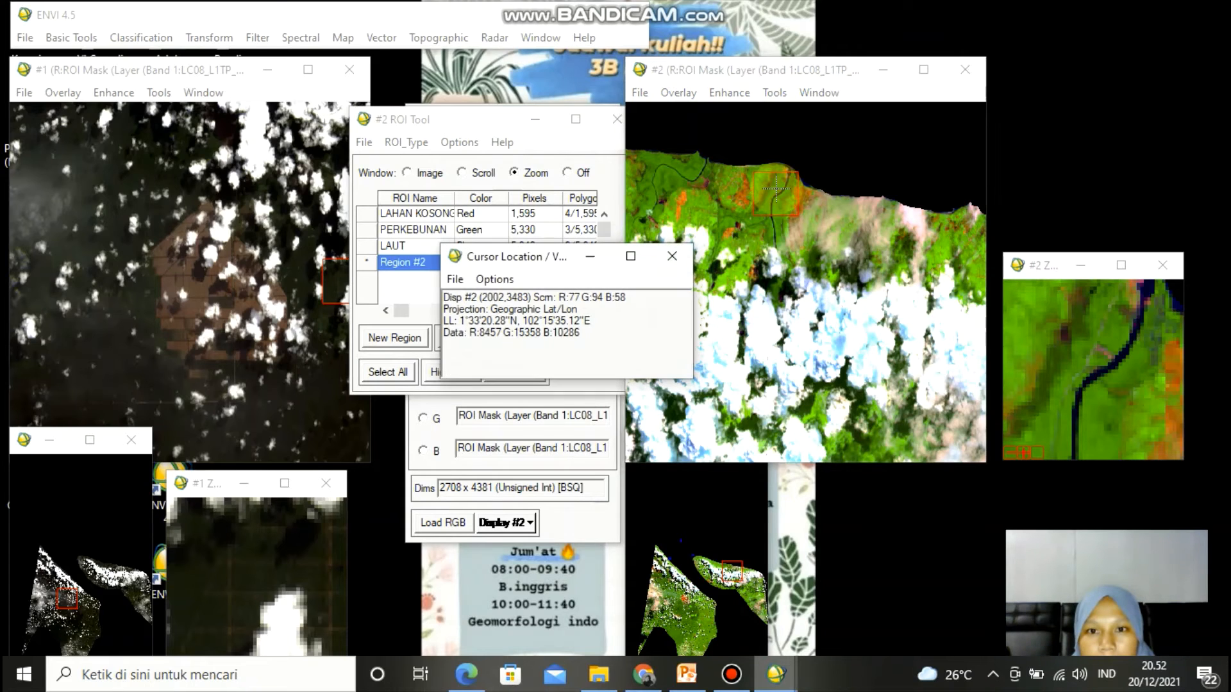
left_click(669, 259)
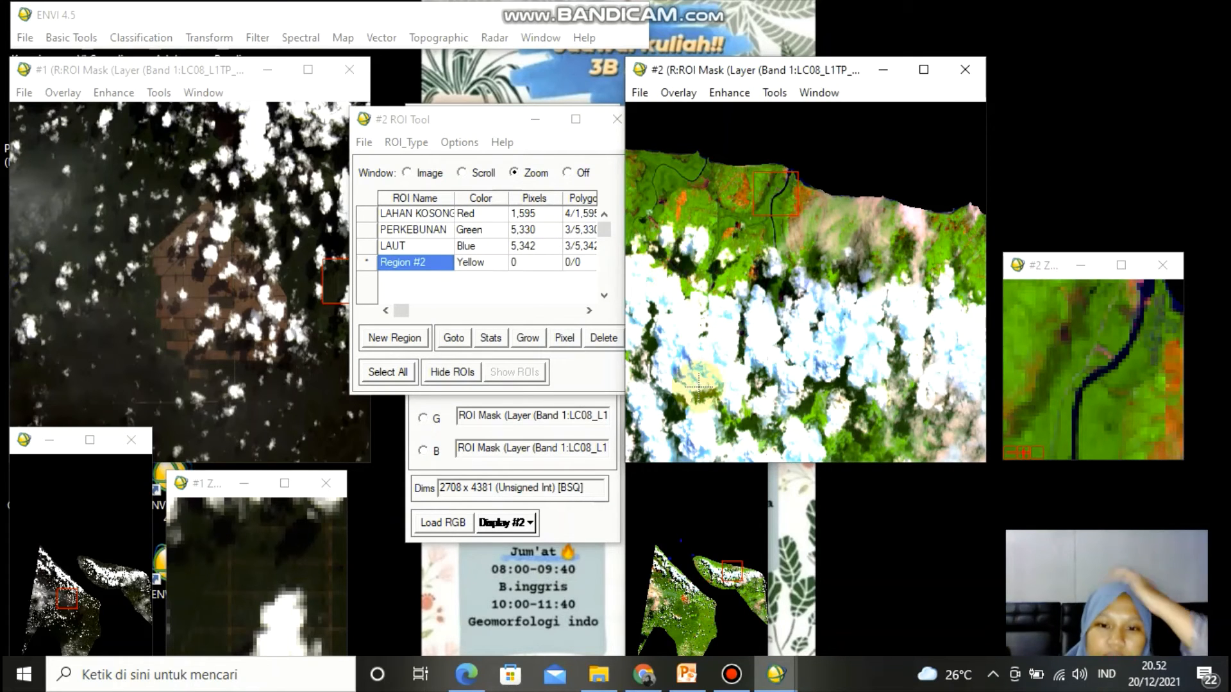
left_click(698, 619)
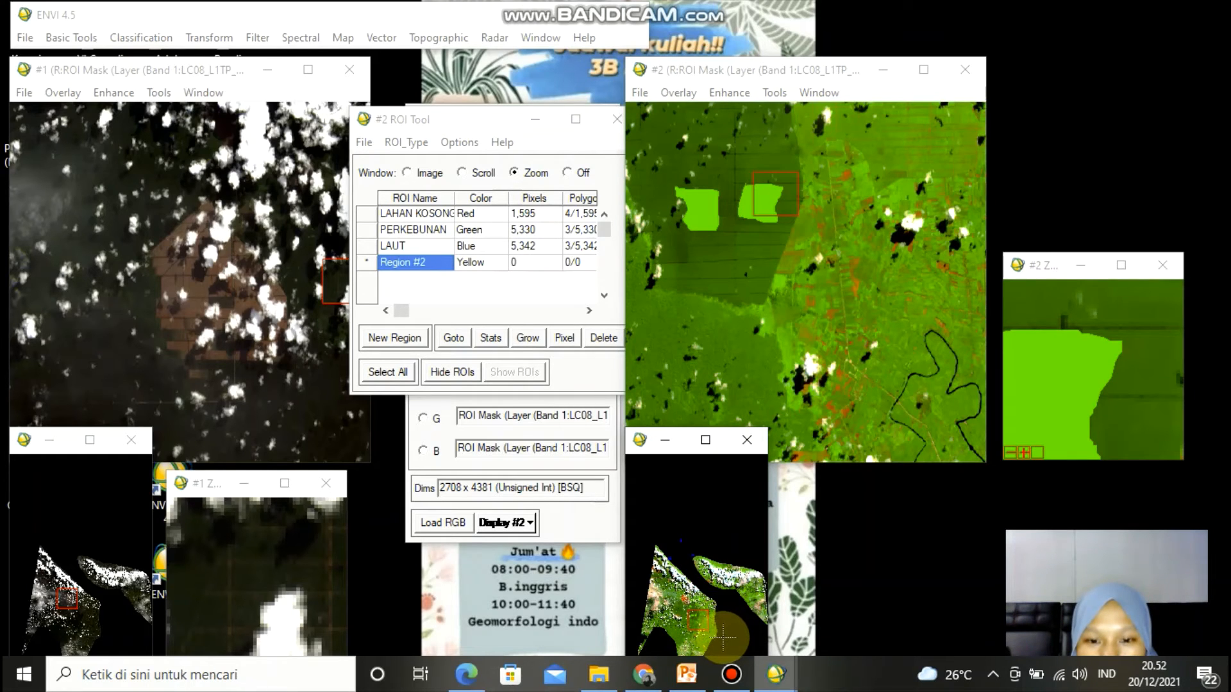
left_click(702, 637)
left_click(680, 633)
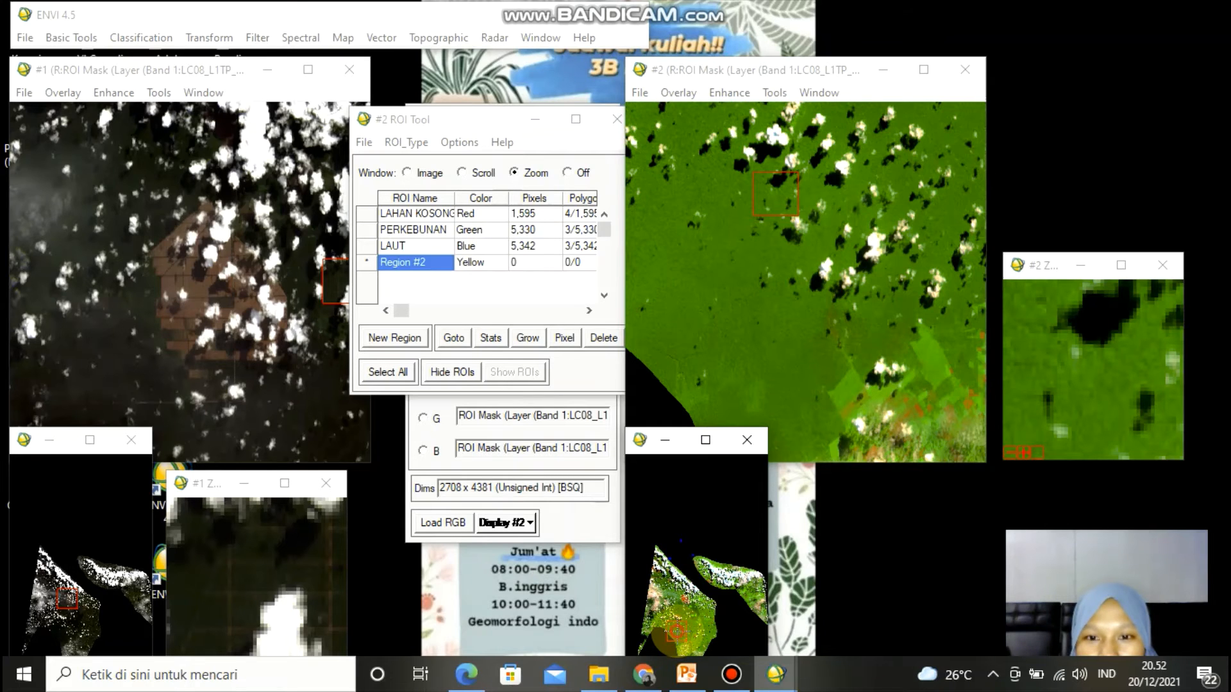
left_click(677, 632)
left_click(676, 622)
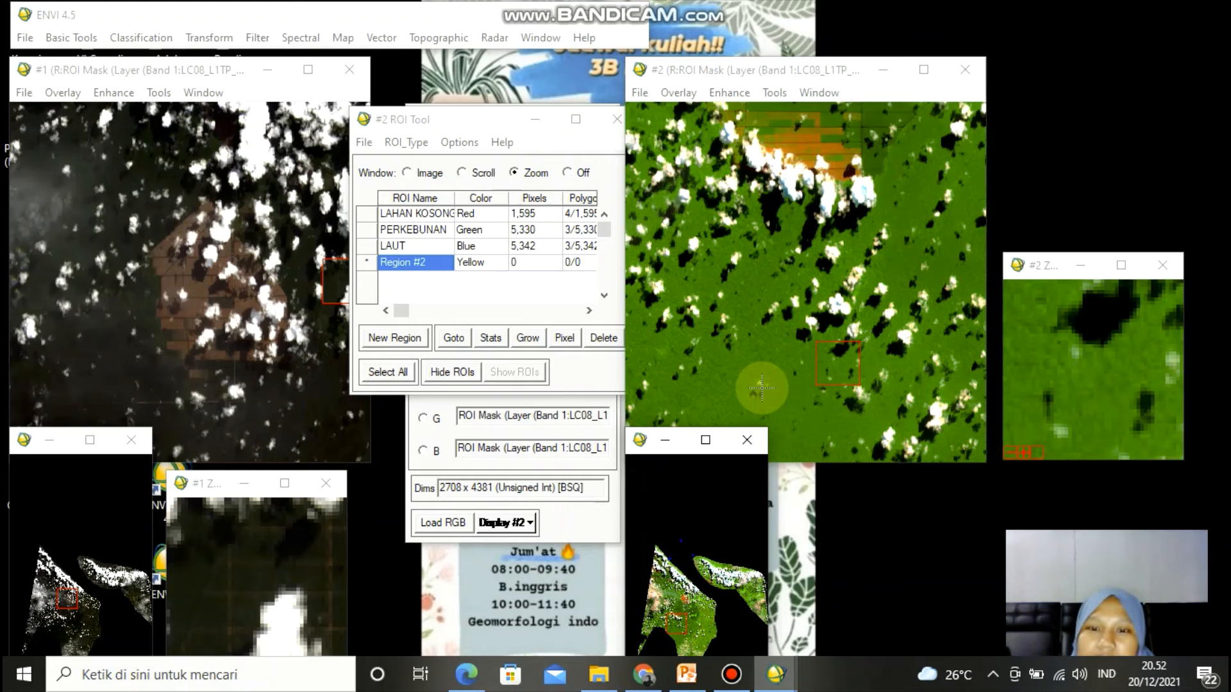
- Draw a yellow Region #2 polygon over a vegetated land area in the zoom window
left_click(495, 266)
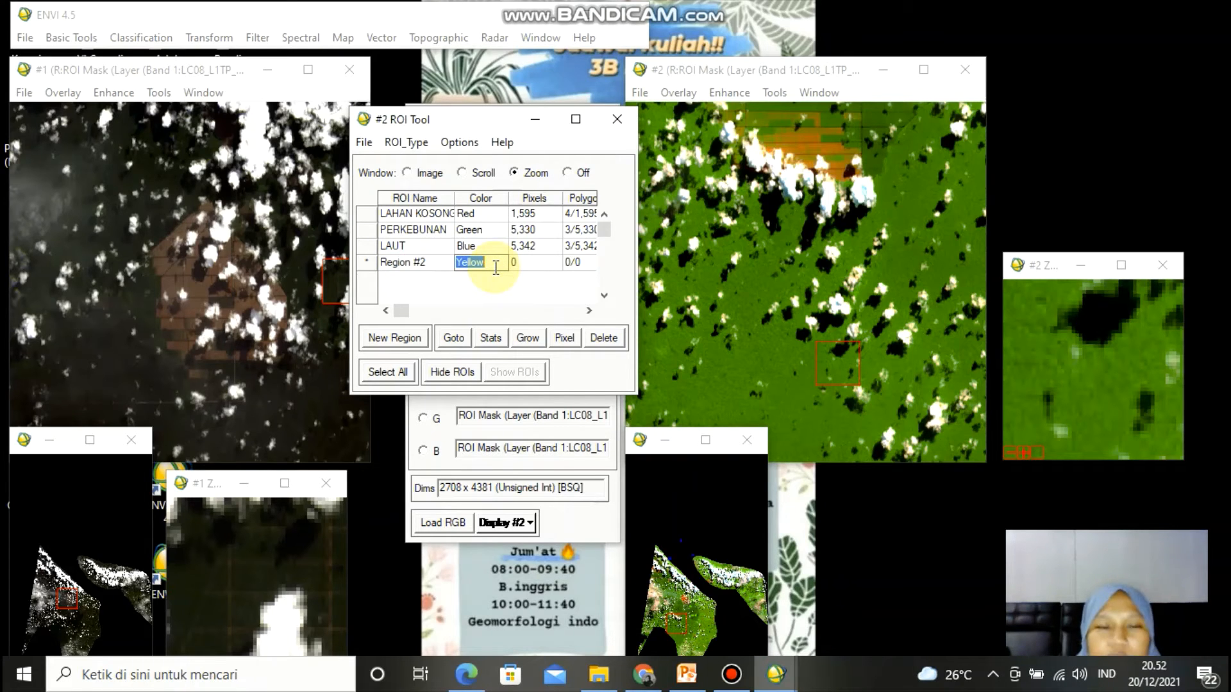
left_click(495, 267)
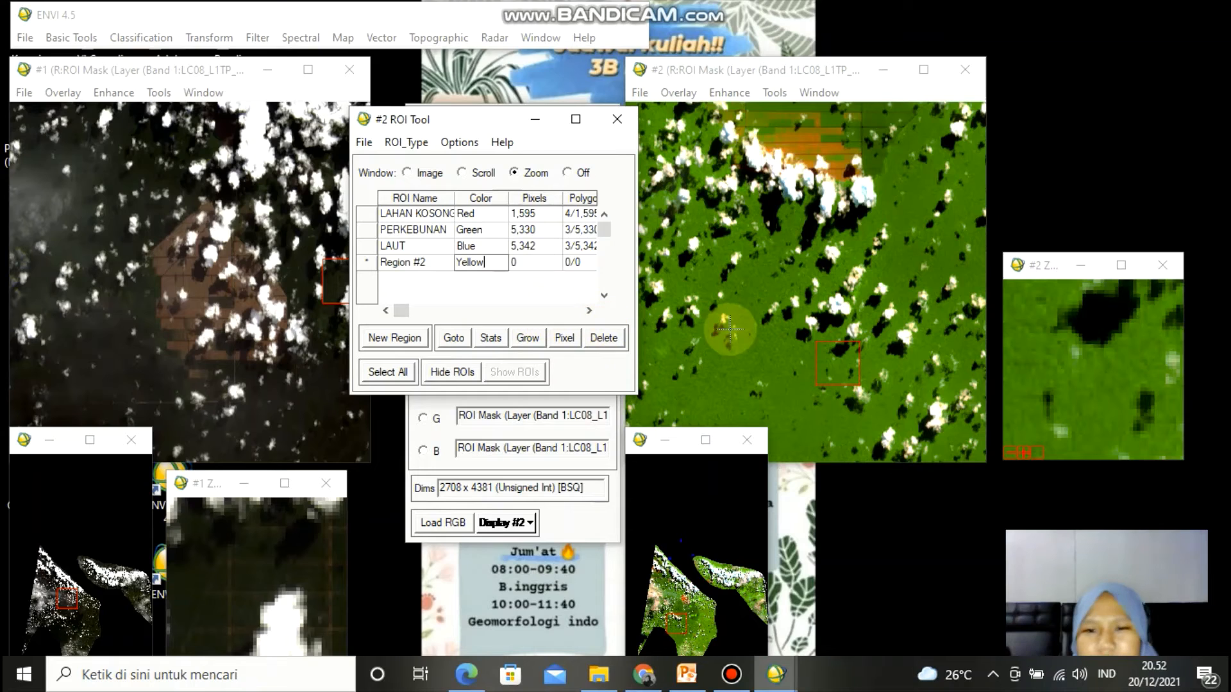
mouse_move(1015, 297)
left_mouse_down()
mouse_move(1042, 296)
mouse_move(1058, 340)
mouse_move(1128, 343)
mouse_move(1170, 323)
mouse_move(1183, 423)
mouse_move(1121, 462)
mouse_move(1051, 452)
mouse_move(992, 352)
mouse_move(1020, 302)
left_mouse_up()
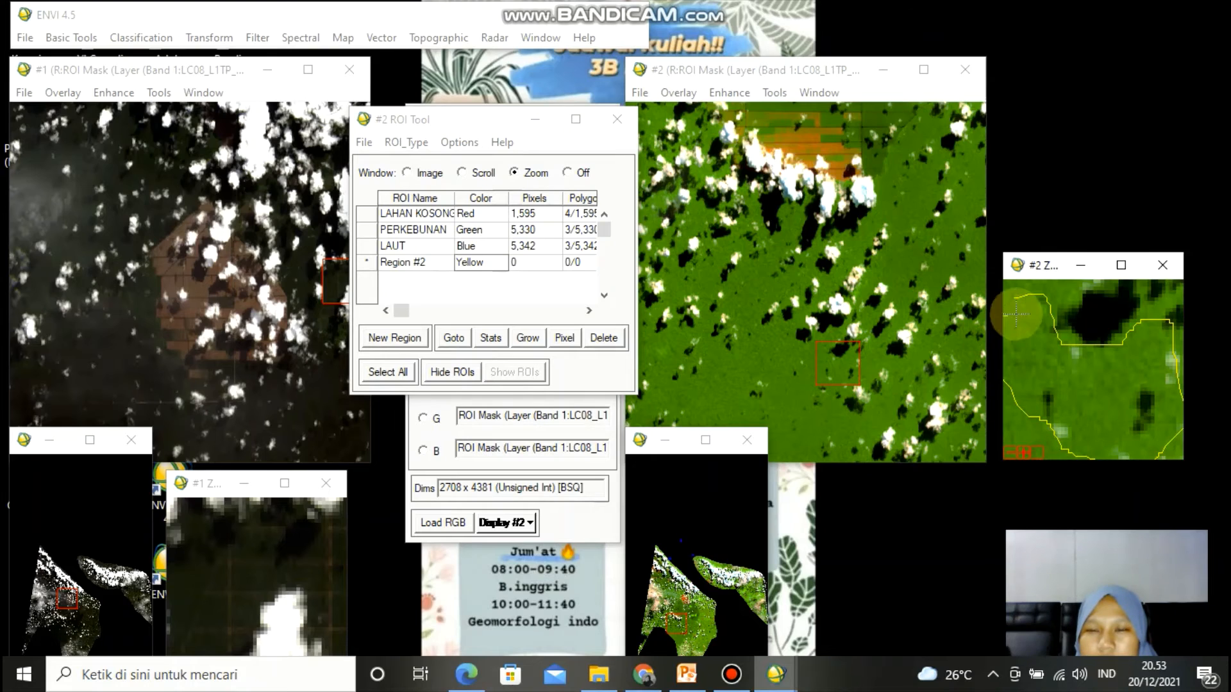
right_click(1063, 356)
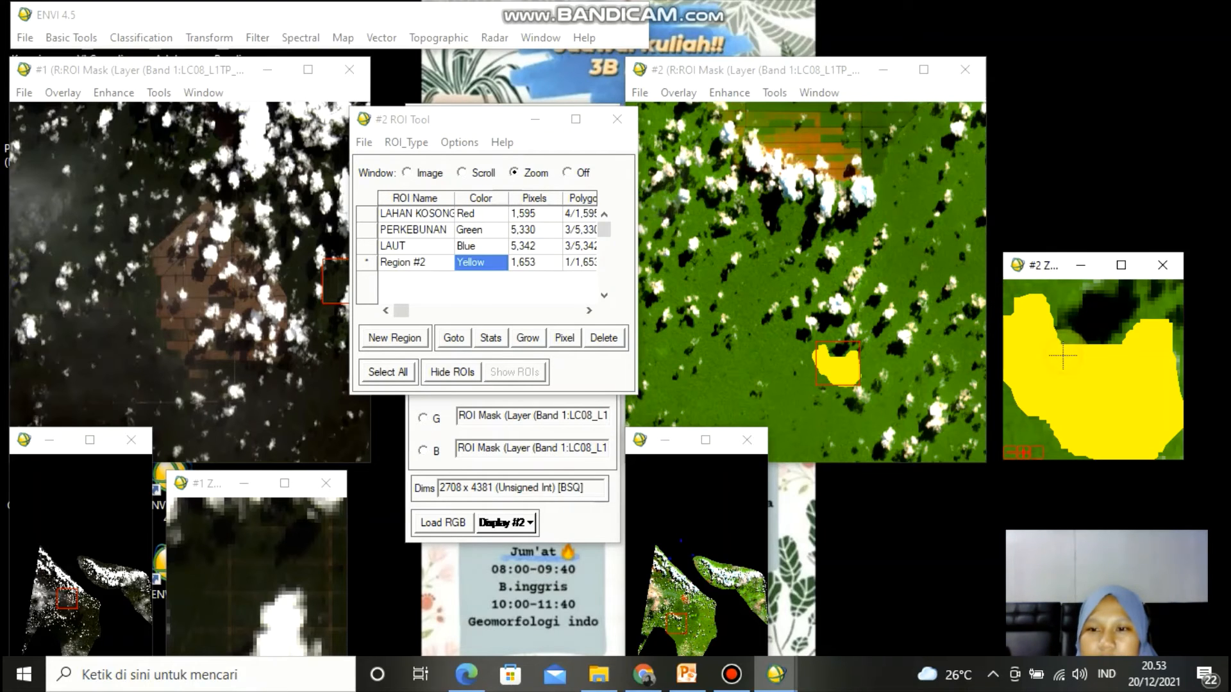
left_click(784, 396)
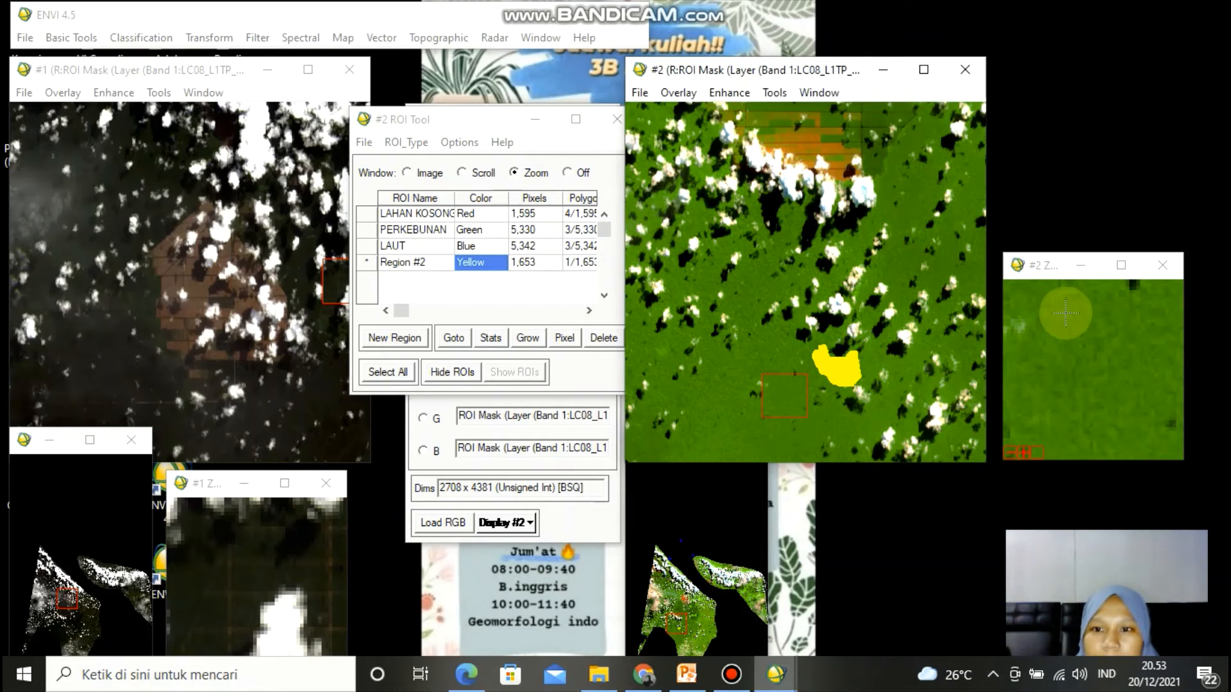
left_click(1012, 454)
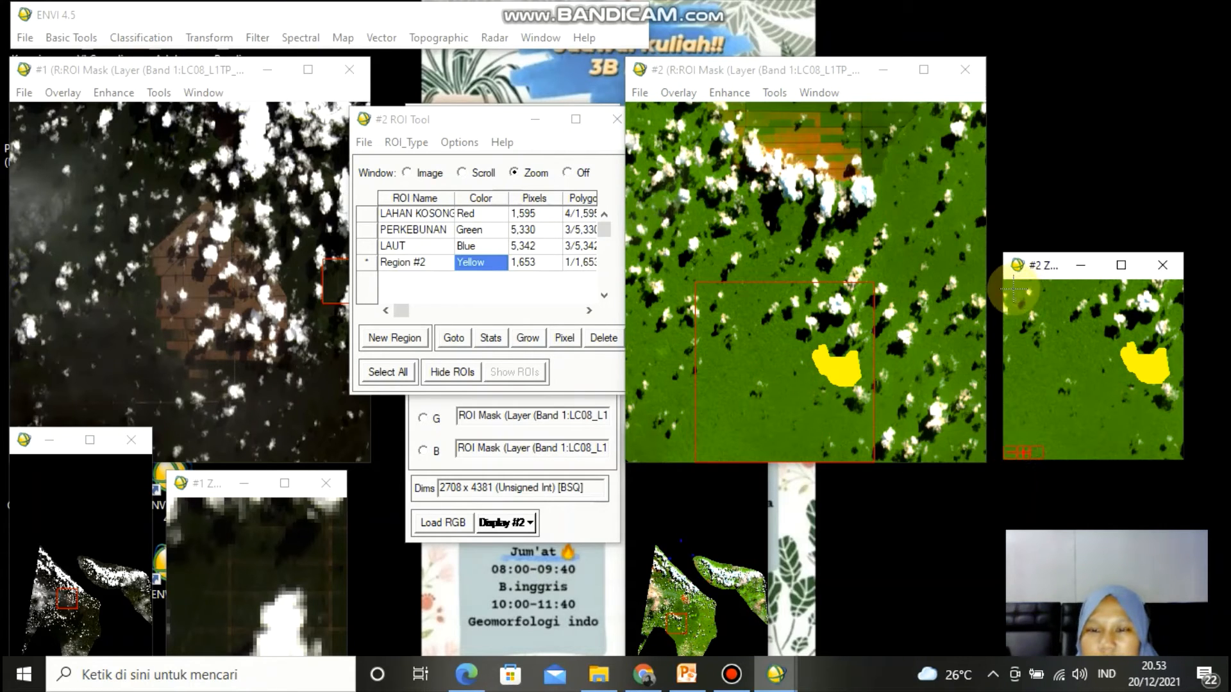
- Add two more yellow polygons to Region #2 over vegetated land in the zoom window
mouse_move(1013, 289)
left_mouse_down()
mouse_move(1100, 297)
mouse_move(1105, 372)
mouse_move(1164, 423)
mouse_move(1138, 465)
mouse_move(1034, 452)
mouse_move(1004, 423)
mouse_move(1003, 324)
mouse_move(1020, 286)
mouse_move(1042, 347)
left_mouse_up()
right_click(1043, 347)
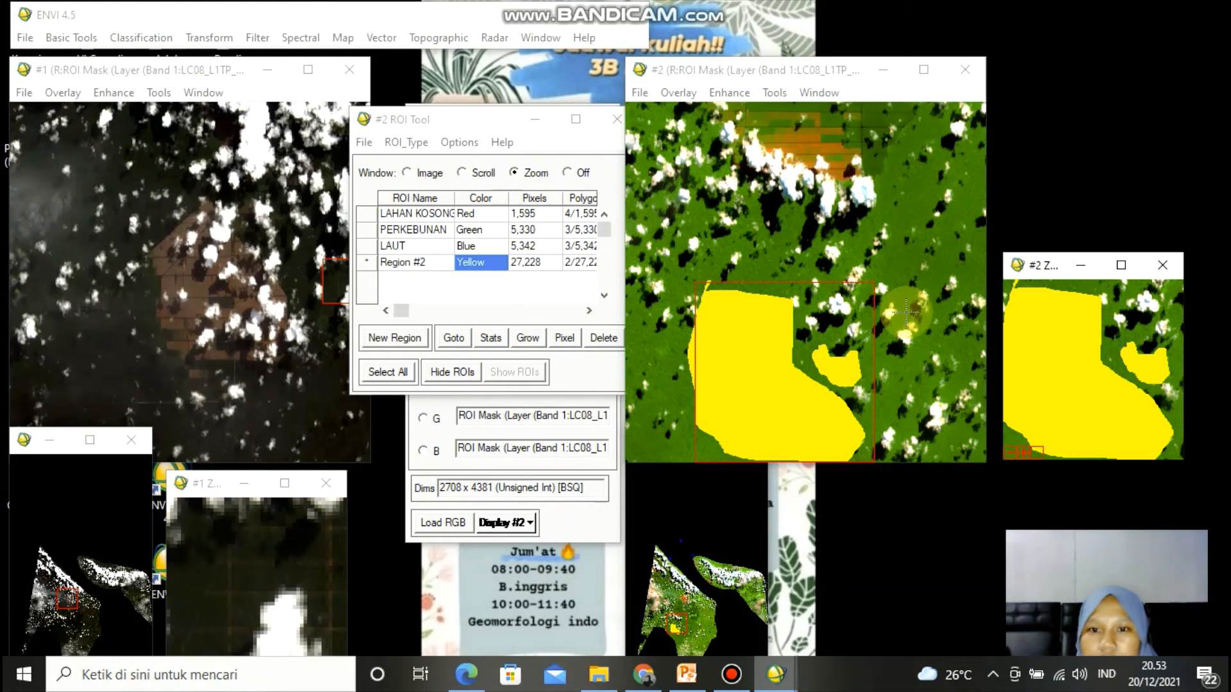
left_click(685, 363)
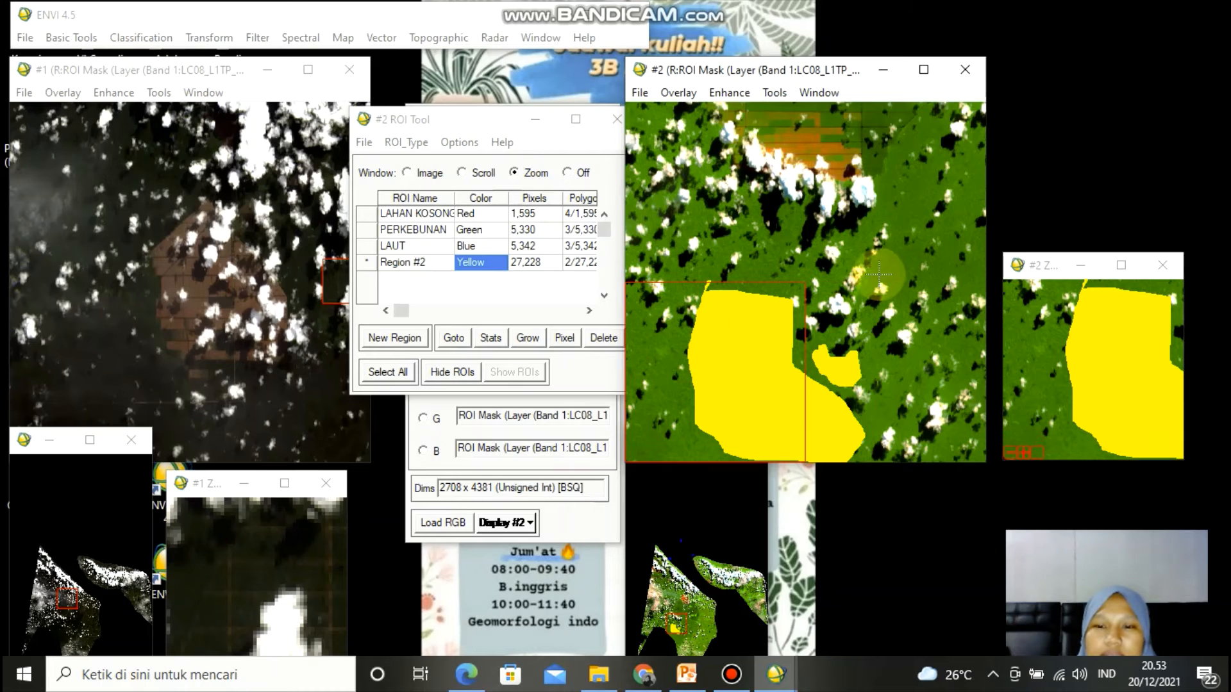
left_click(924, 197)
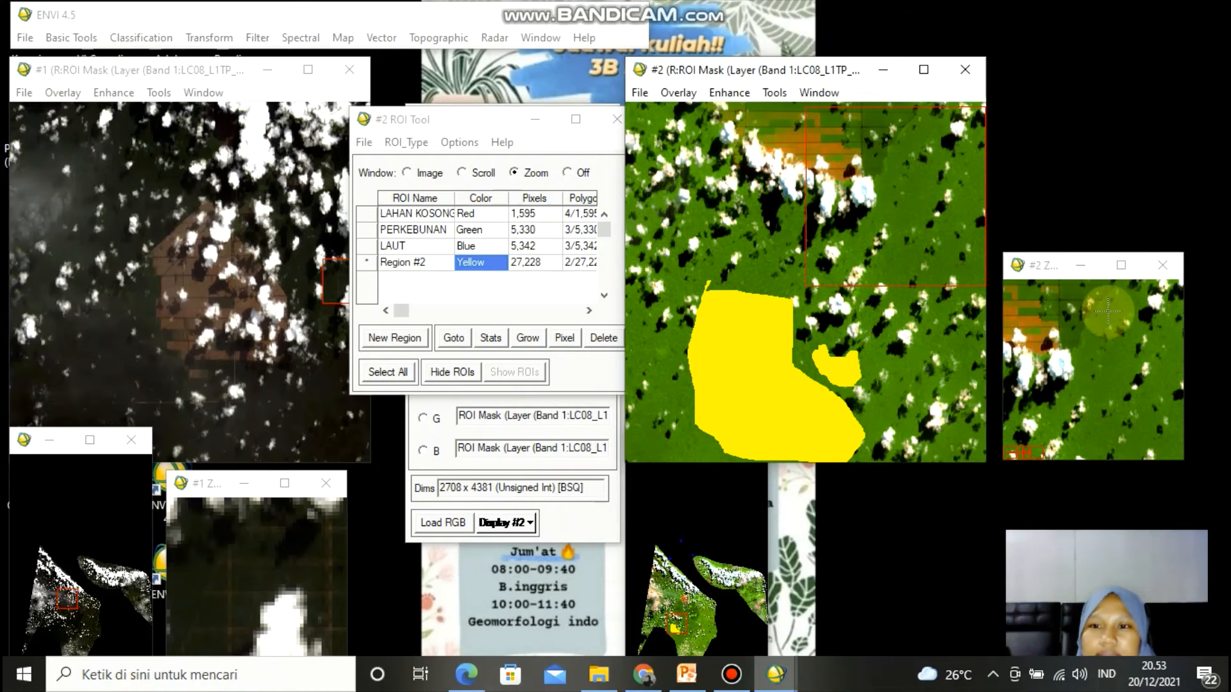
mouse_move(1108, 311)
left_mouse_down()
mouse_move(1159, 314)
mouse_move(1178, 355)
mouse_move(1178, 413)
mouse_move(1134, 456)
mouse_move(1080, 458)
mouse_move(1054, 433)
mouse_move(1084, 337)
mouse_move(1109, 307)
mouse_move(1114, 360)
left_mouse_up()
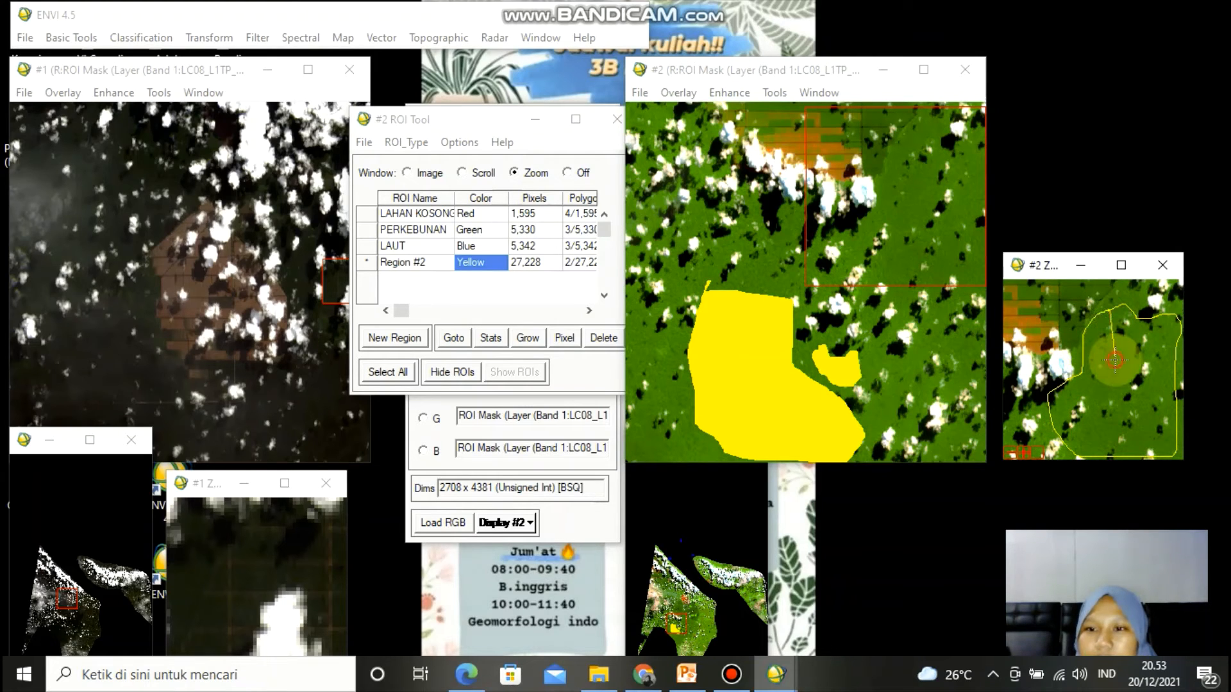
right_click(1115, 361)
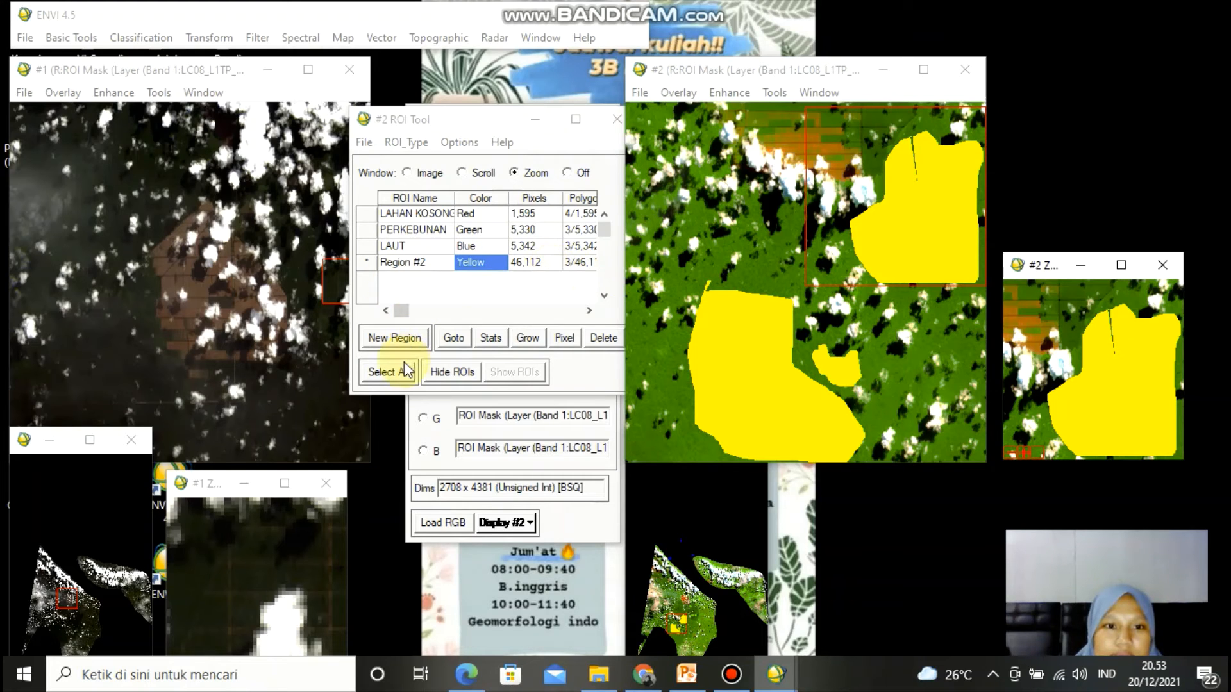
- Create a new region and rename Region #2 as HUTAN
left_click(394, 338)
left_click(427, 261)
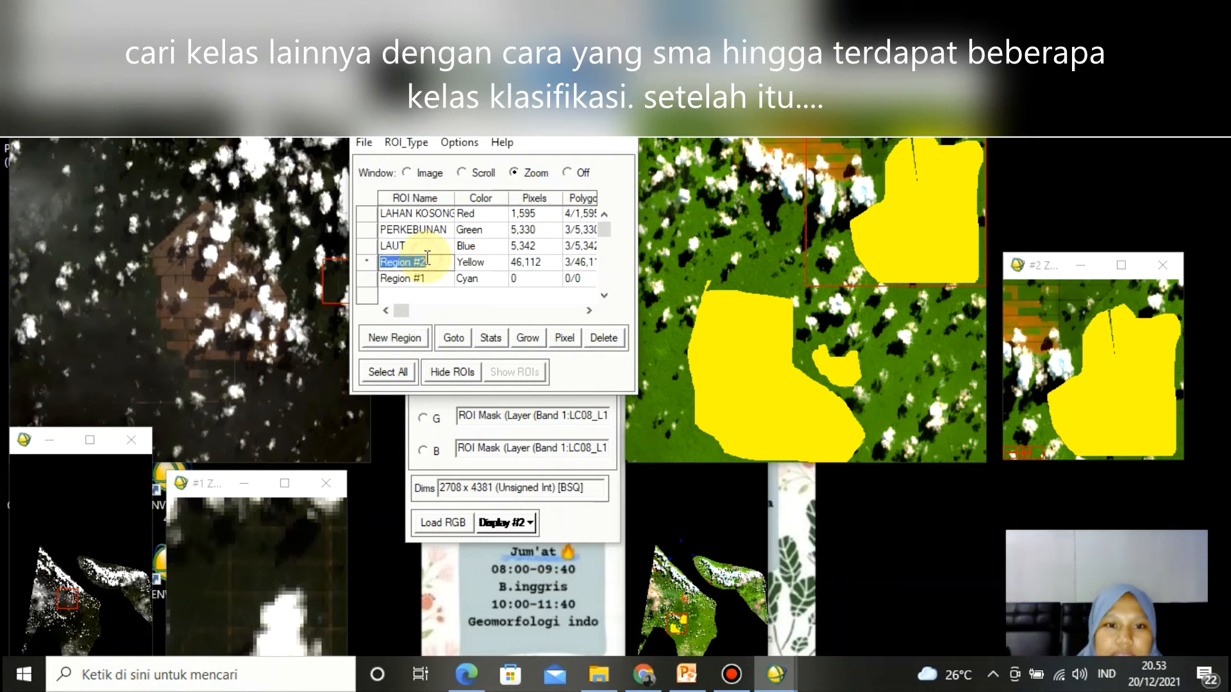
key("BackSpace")
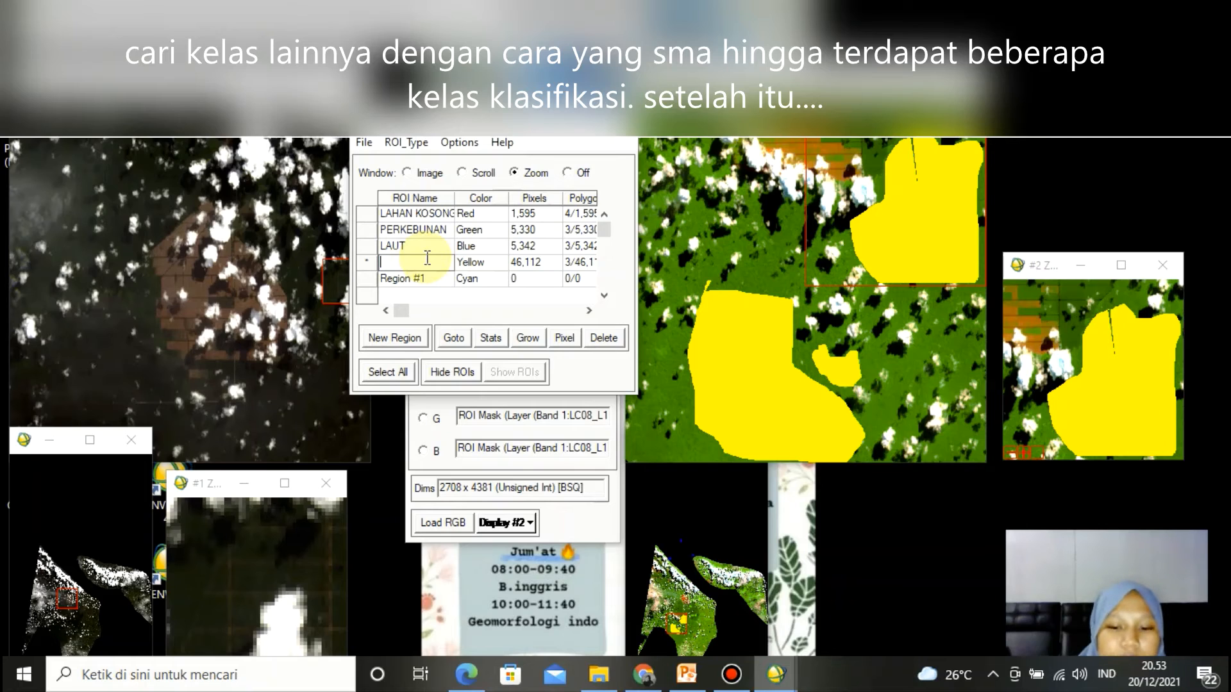
type("HUTAN")
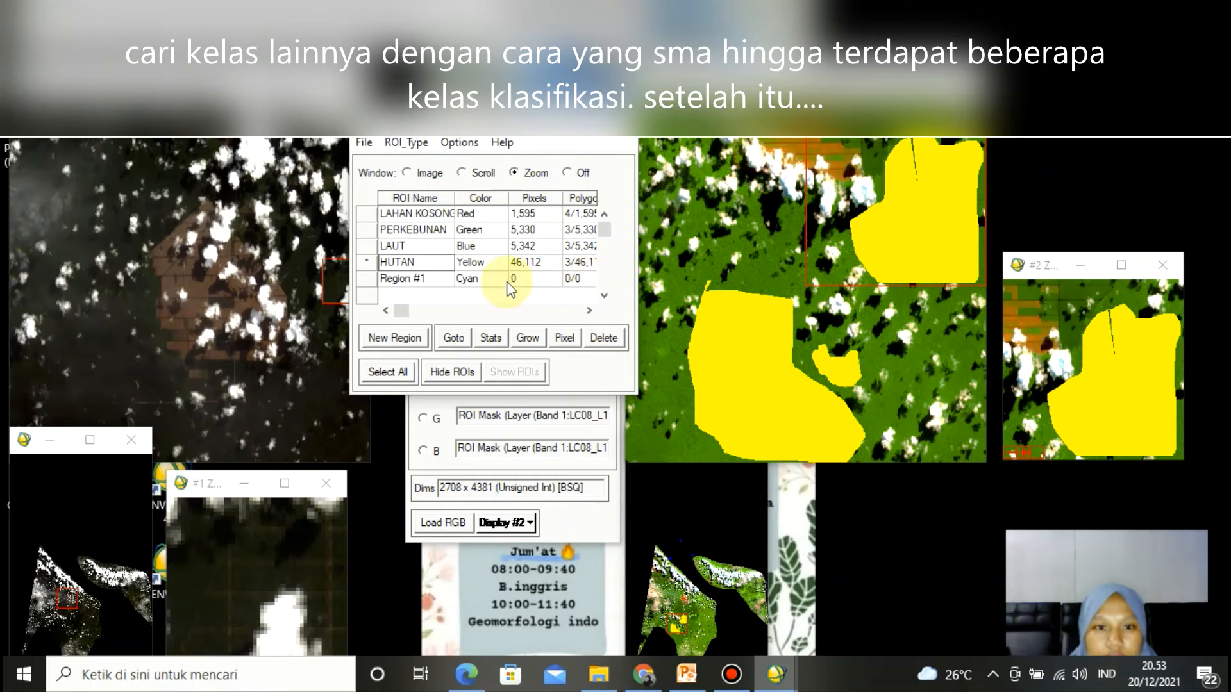
- Select the new region and draw its polygon over a settlement area
left_click(439, 280)
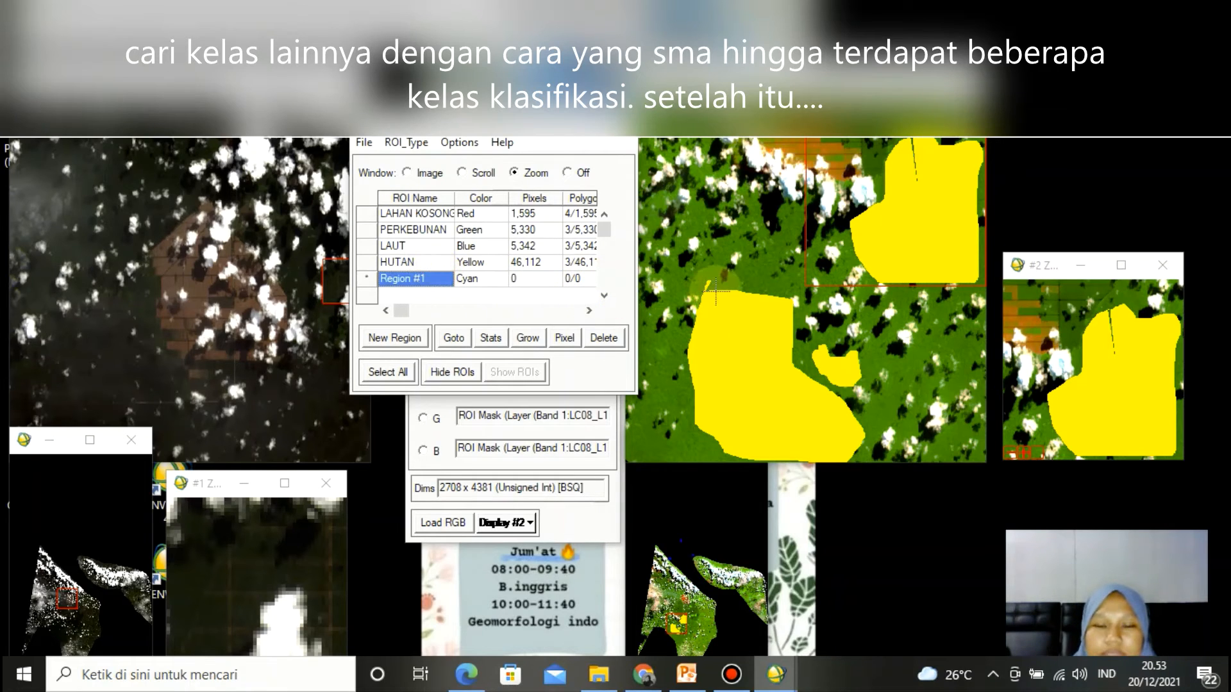
left_click(664, 581)
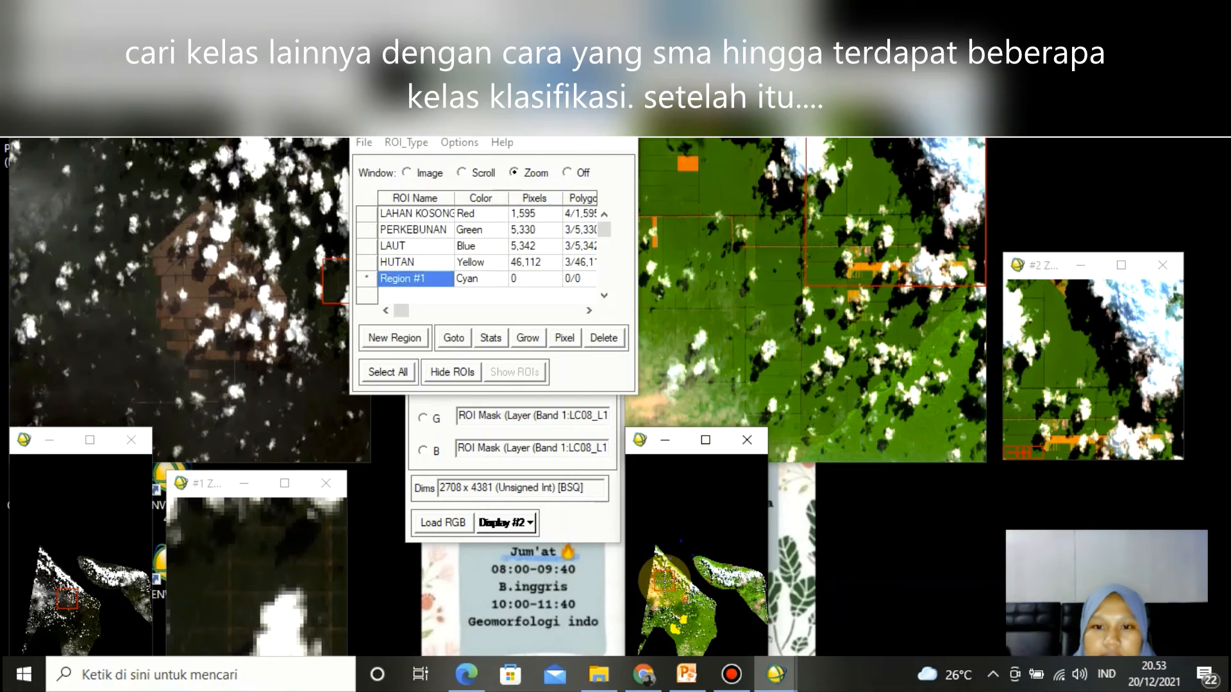
left_click(662, 578)
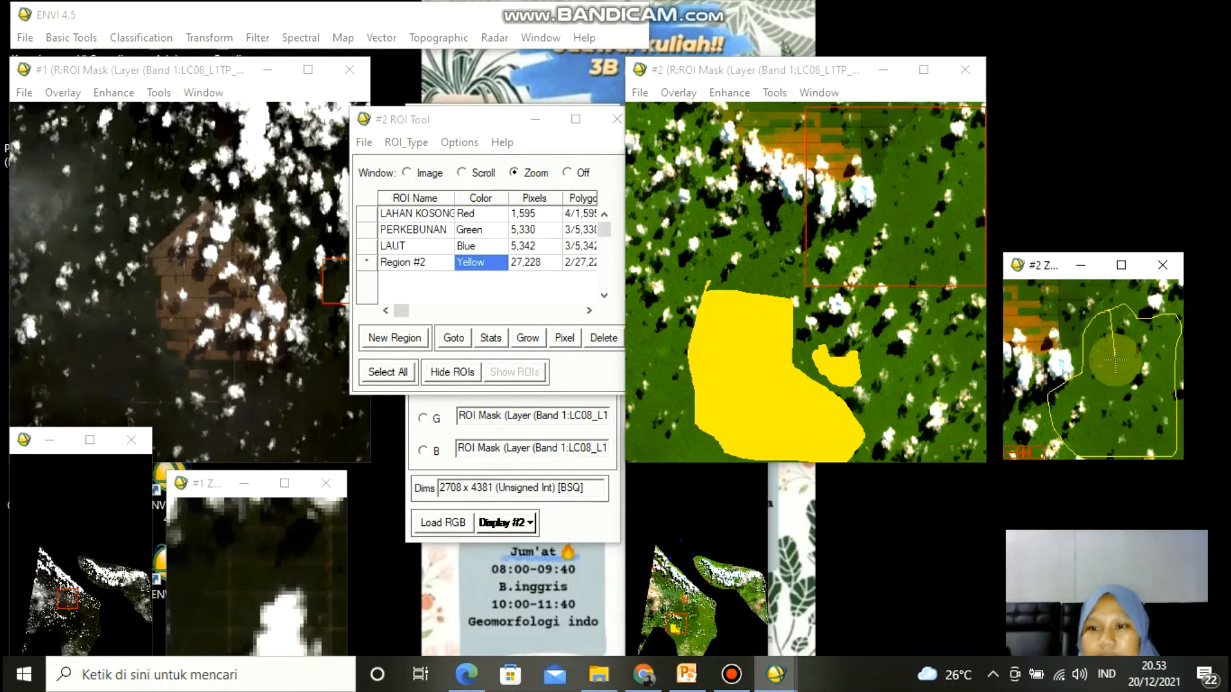
right_click(1115, 361)
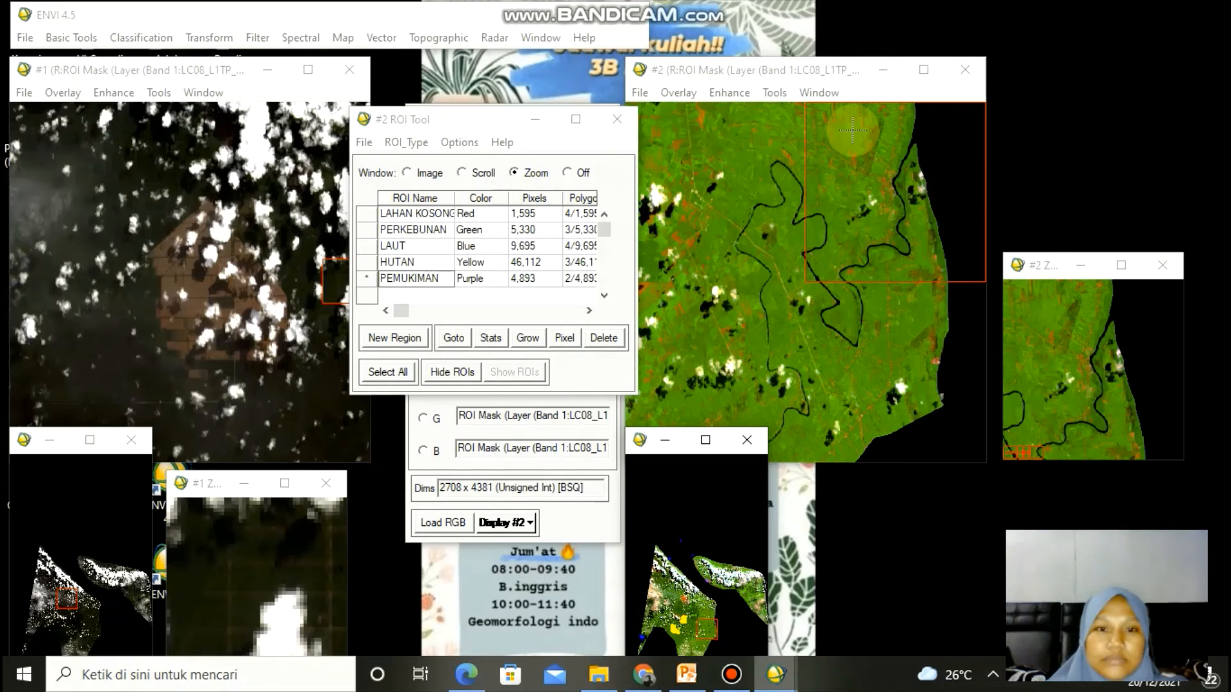
- Turn ROI drawing off and start a Maximum Likelihood supervised classification on the BENGKALIS CROPP file
left_click(569, 173)
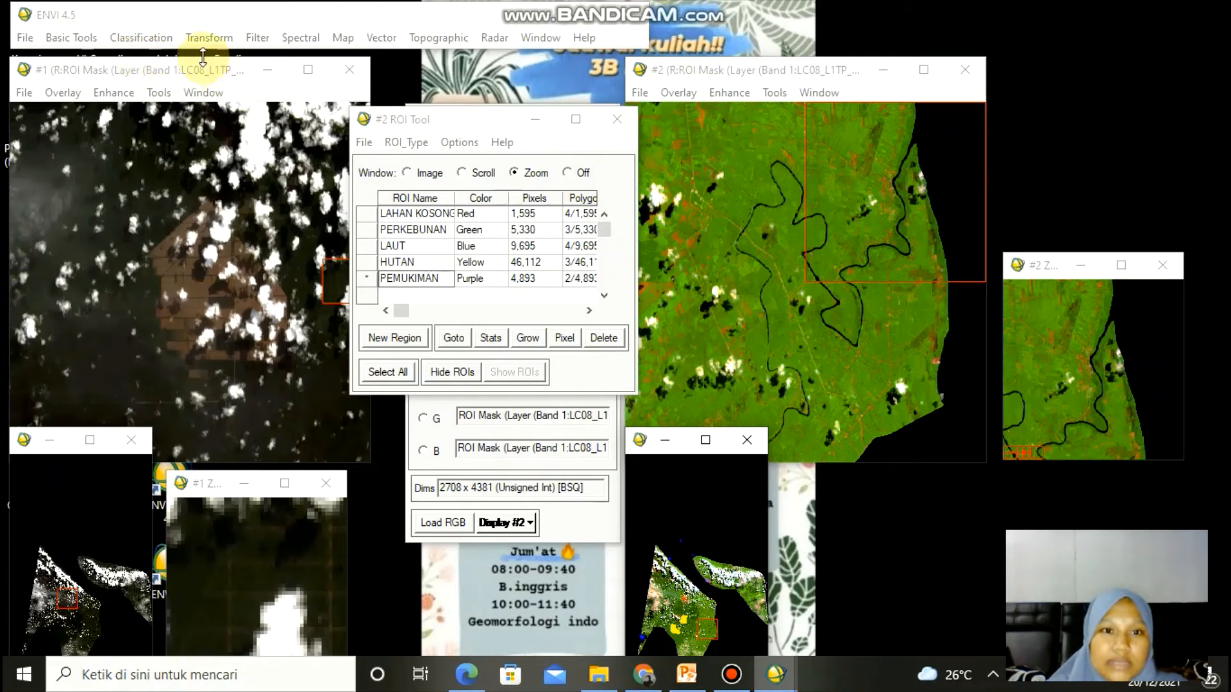
left_click(155, 45)
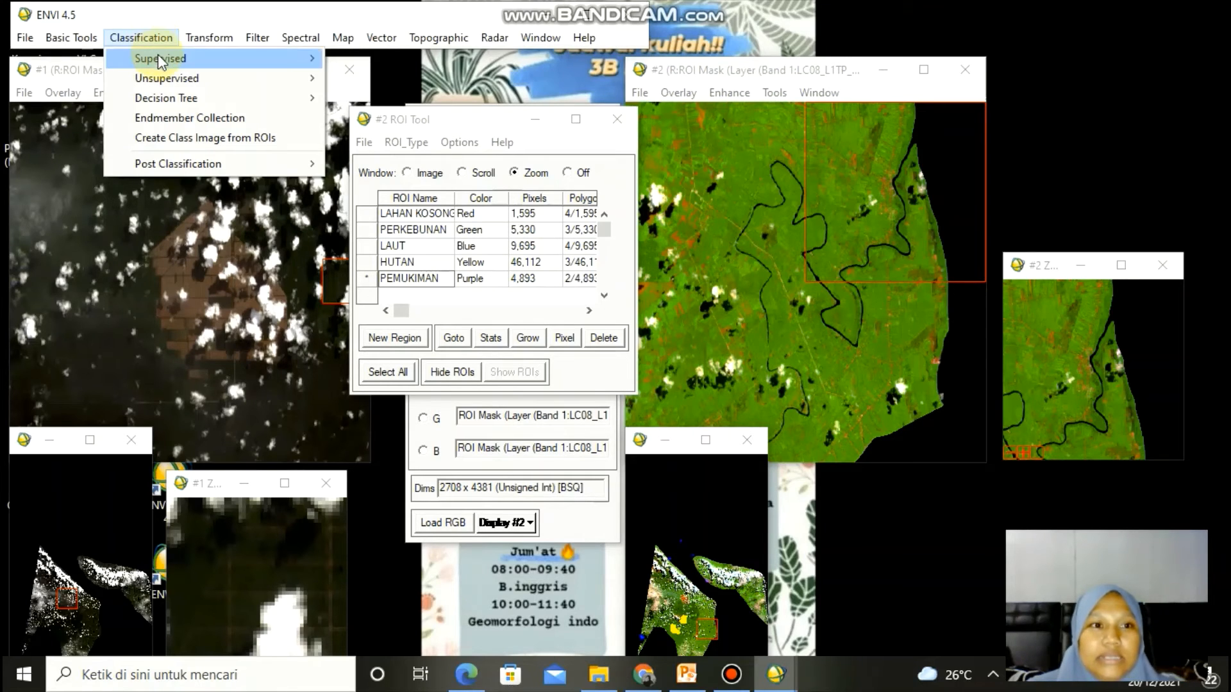
mouse_move(160, 61)
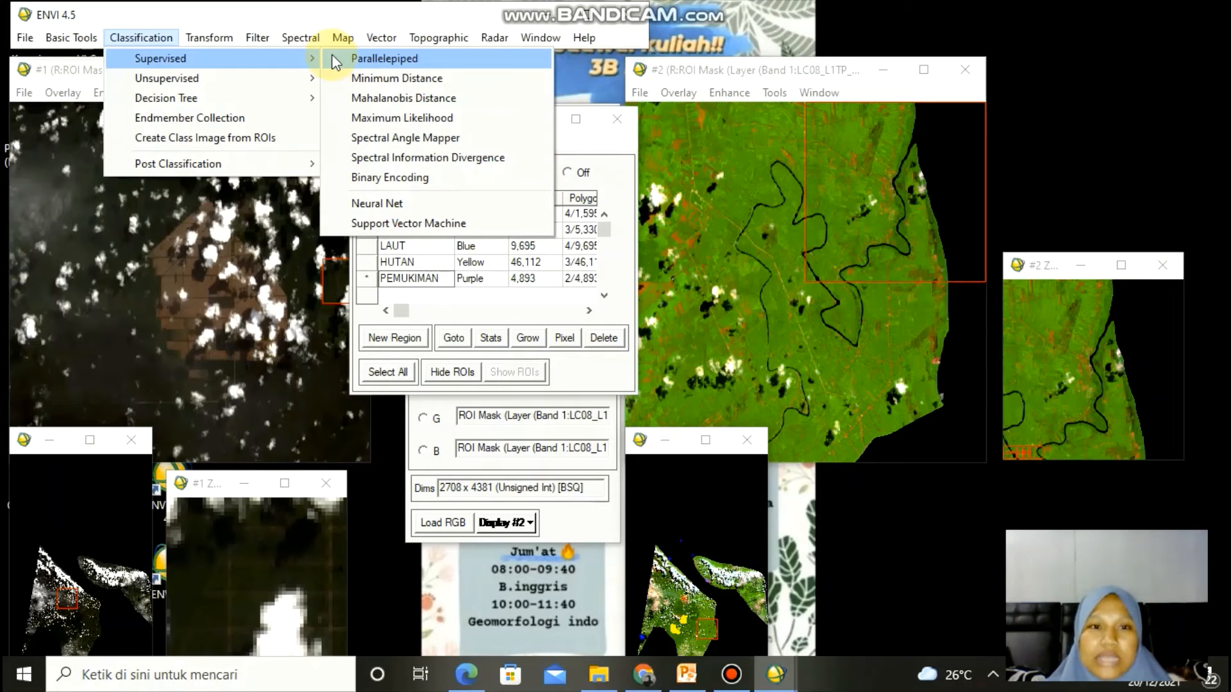
left_click(372, 120)
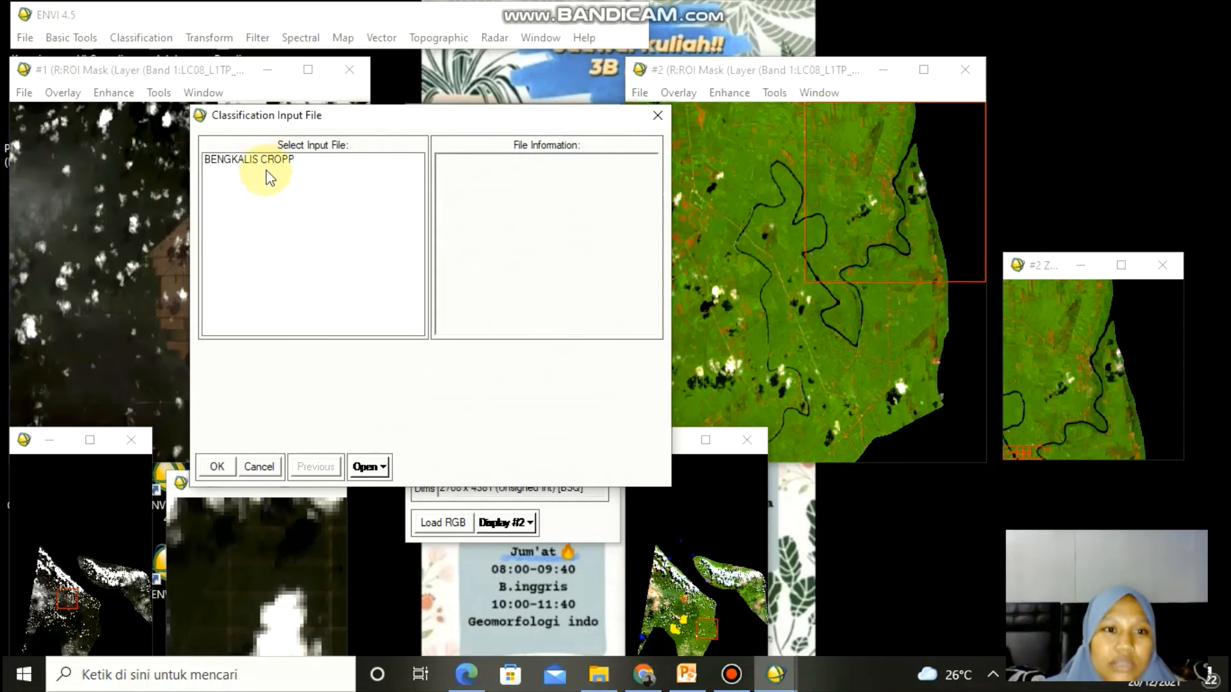
left_click(269, 162)
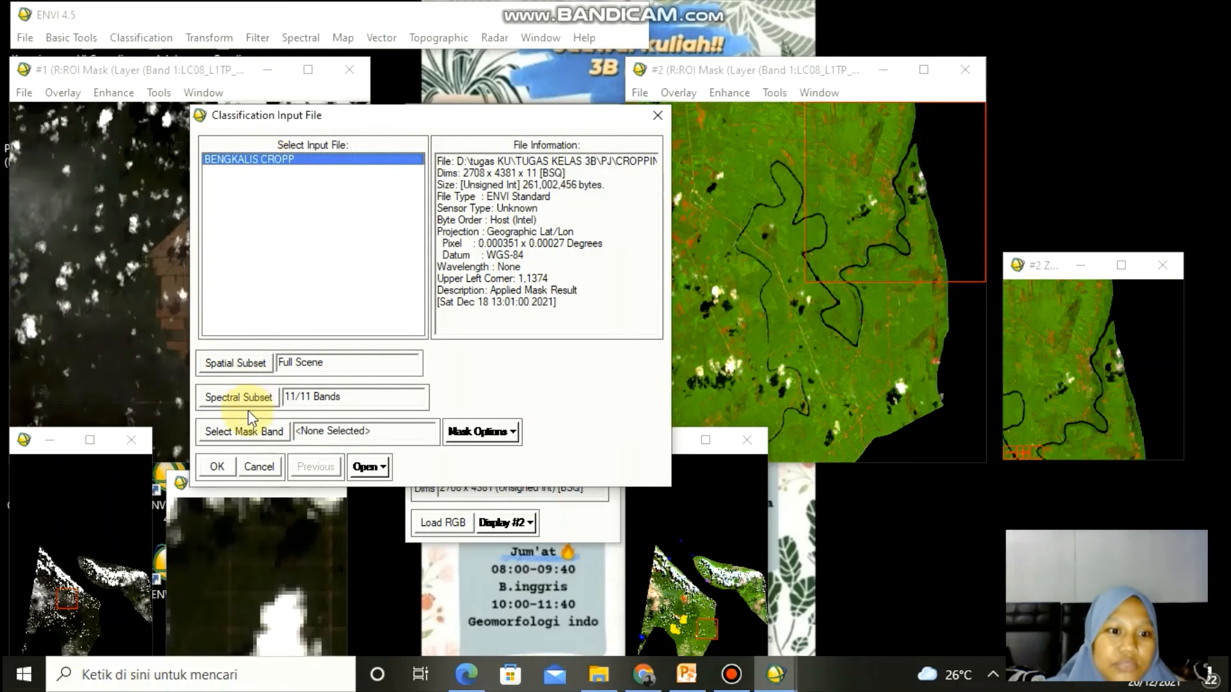
left_click(218, 467)
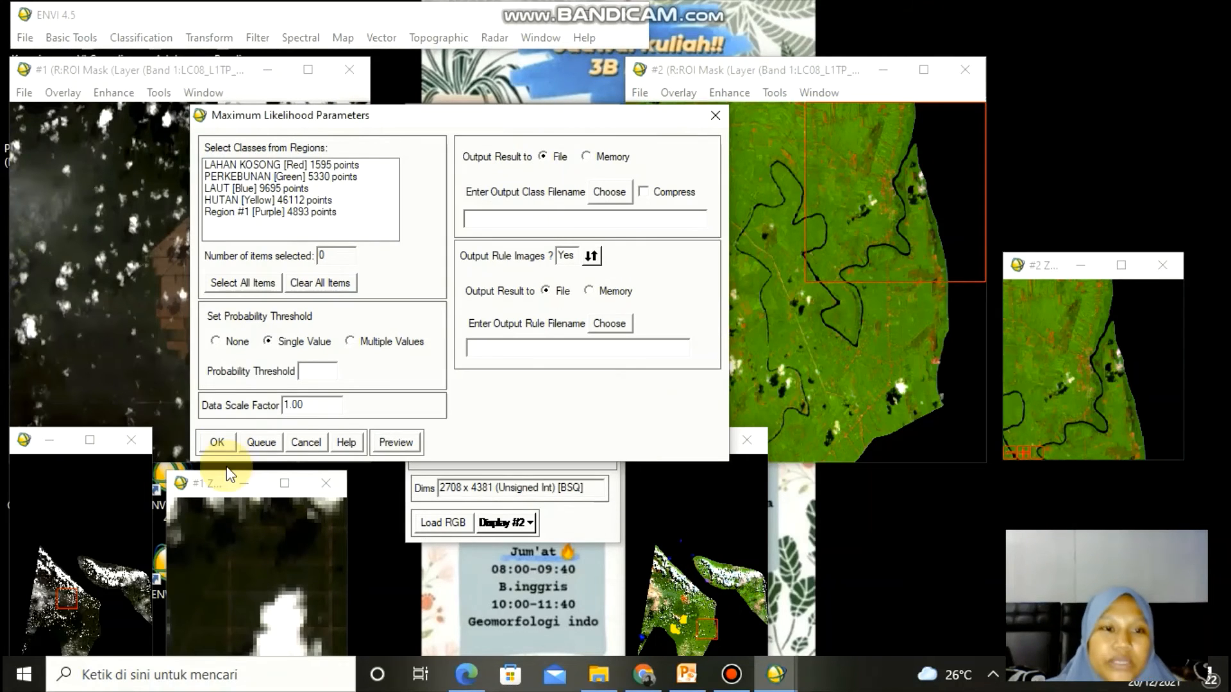
- Select all ROI classes and browse to the PJ folder inside tugas KU on drive D for the output class file
left_click(247, 283)
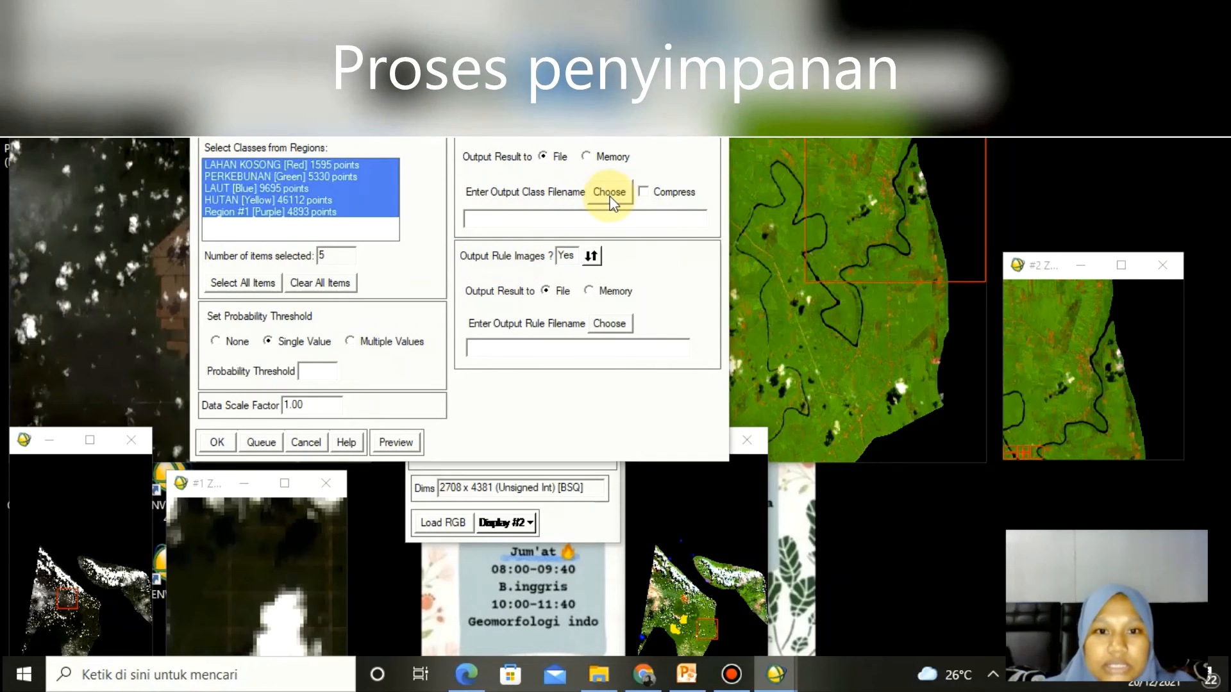
left_click(610, 199)
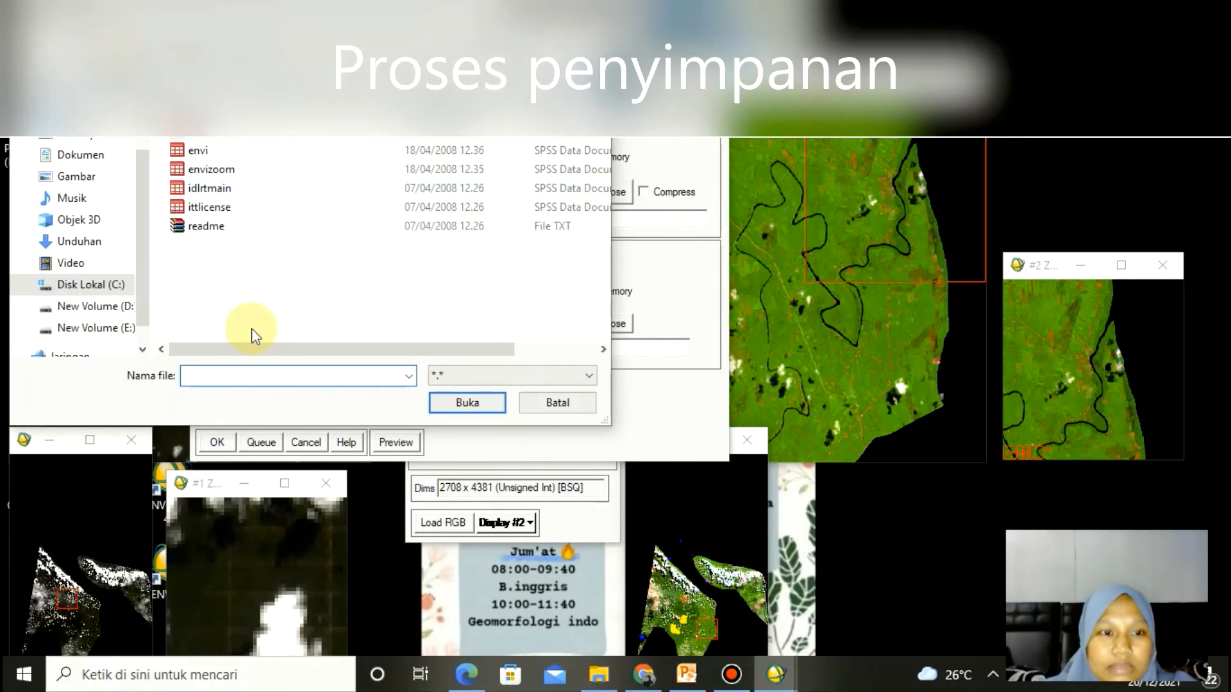
left_click(132, 308)
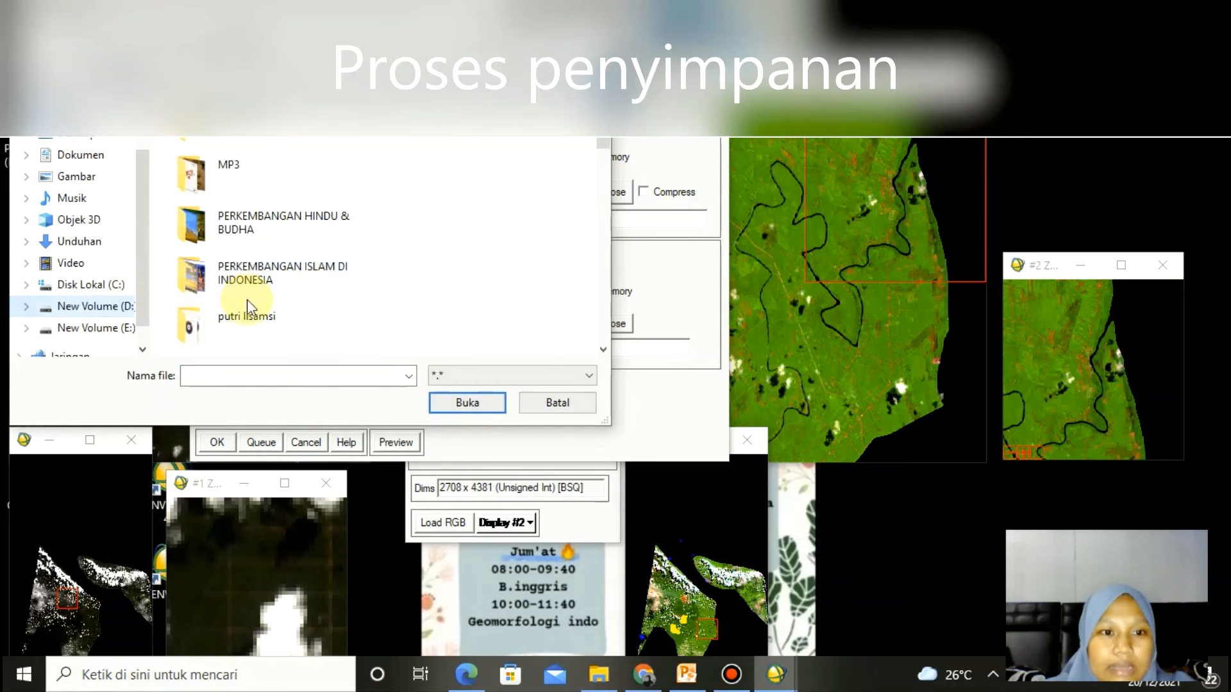
scroll(251, 317, "down", 2)
left_click(259, 324)
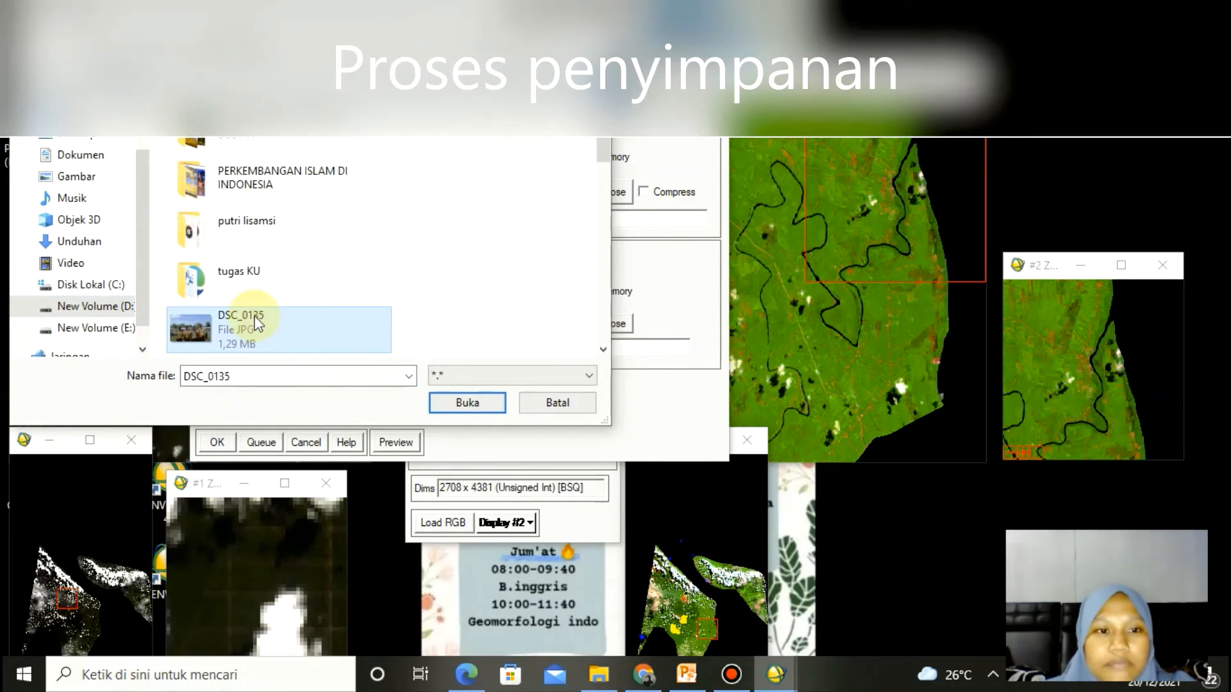
double_click(283, 272)
double_click(294, 207)
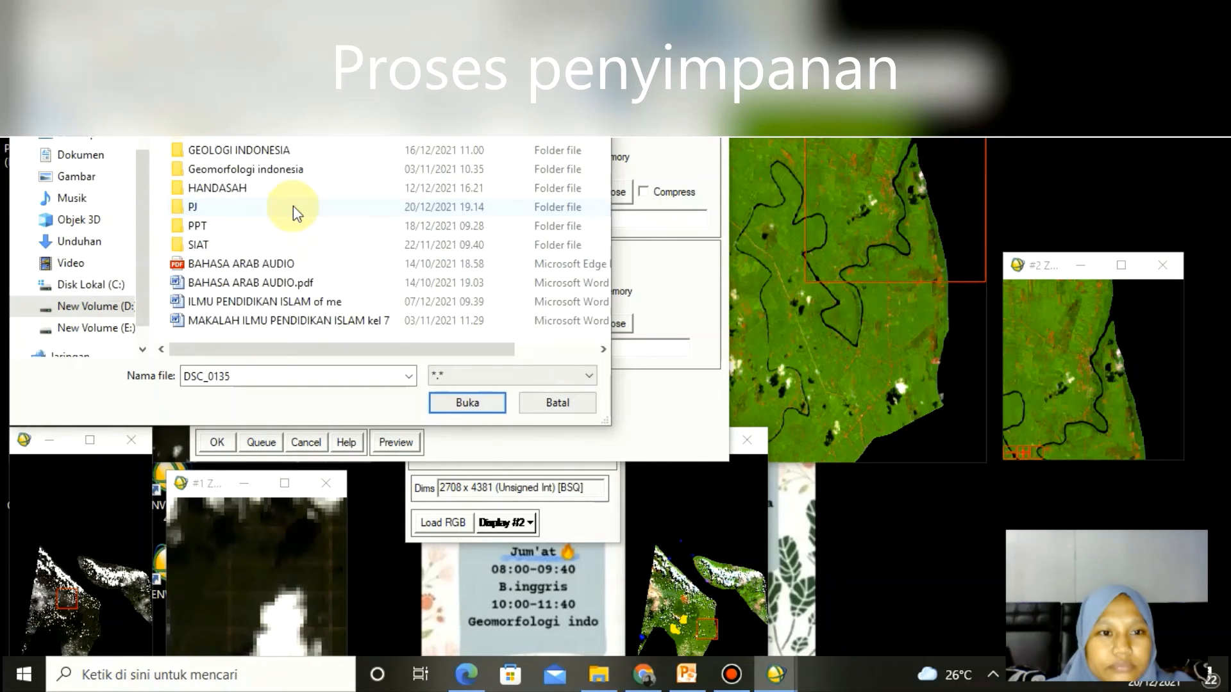
double_click(294, 206)
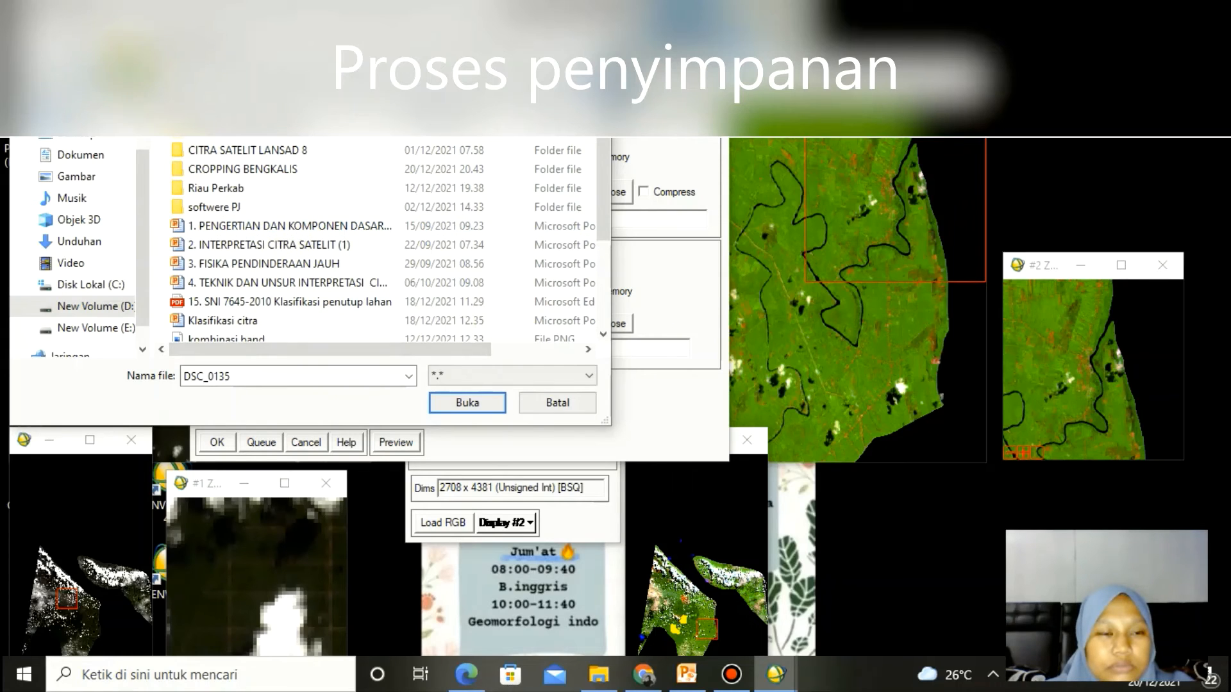
- Create a new folder named SUPERVISED in the PJ folder
key("ctrl+shift+n")
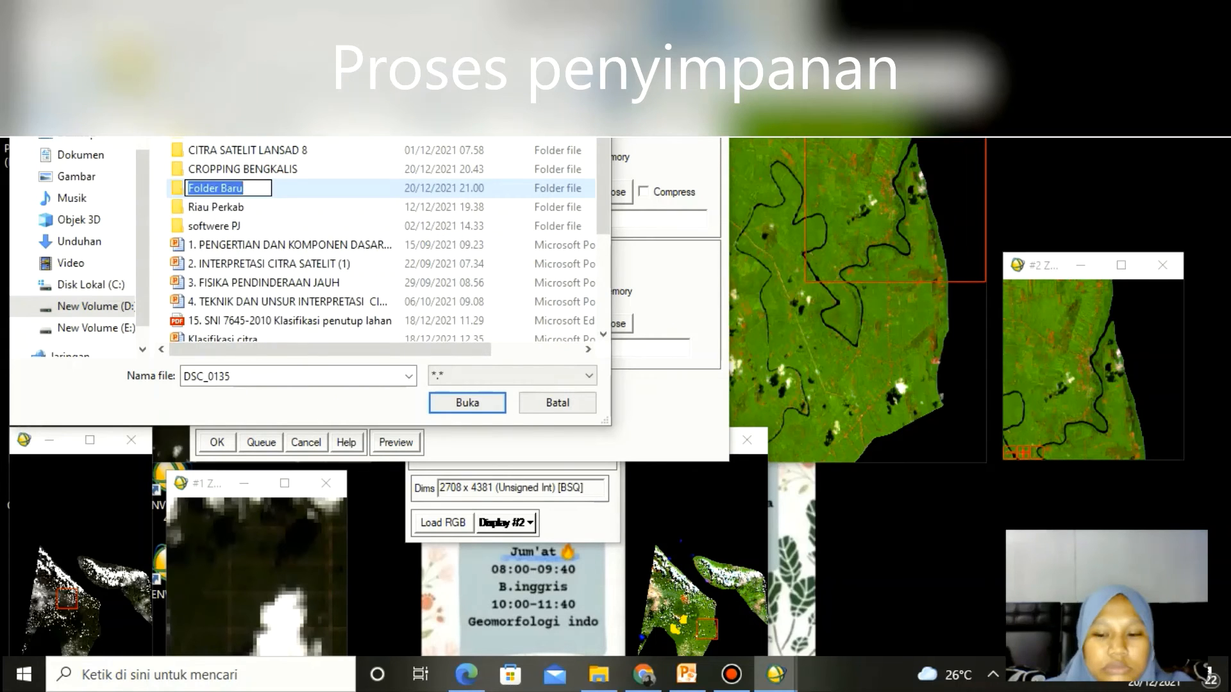
key("BackSpace")
type("SUR")
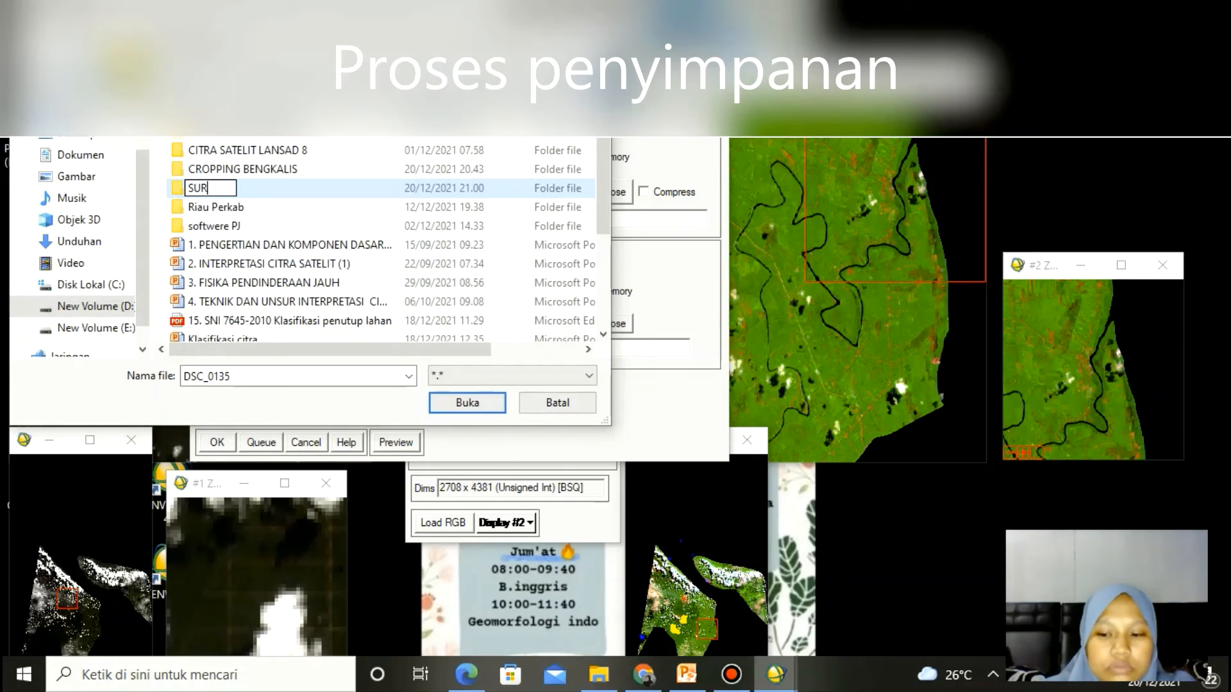
key("BackSpace")
type("PERVISE")
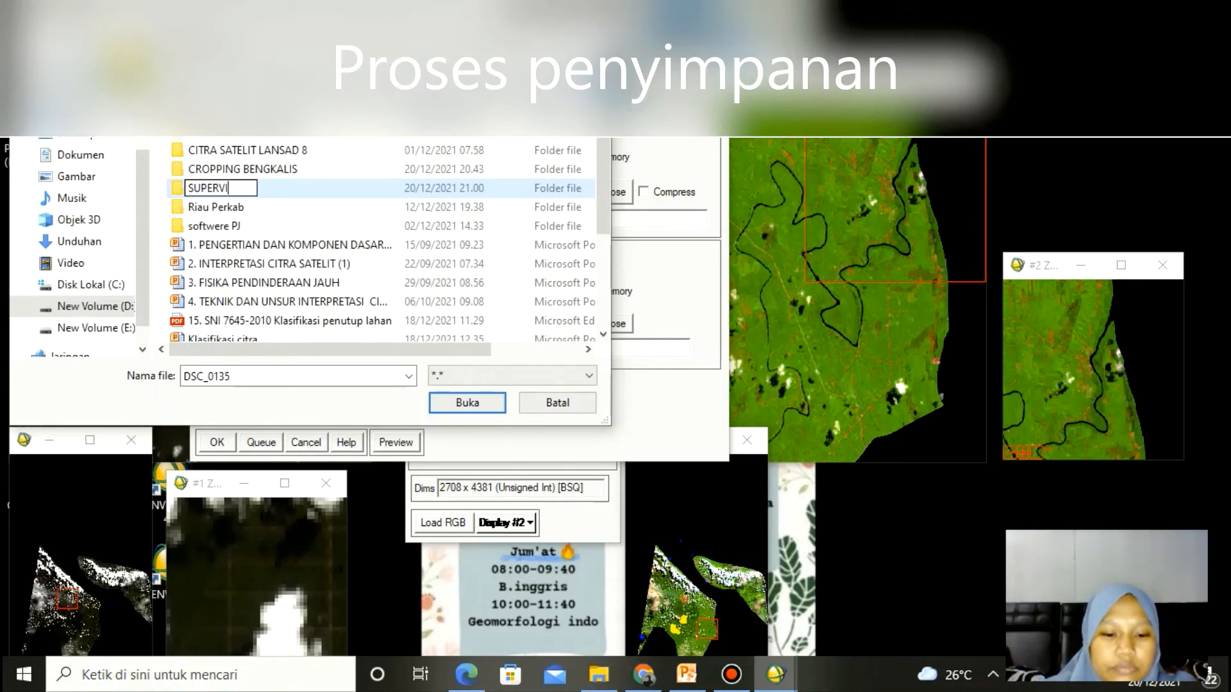
type("D")
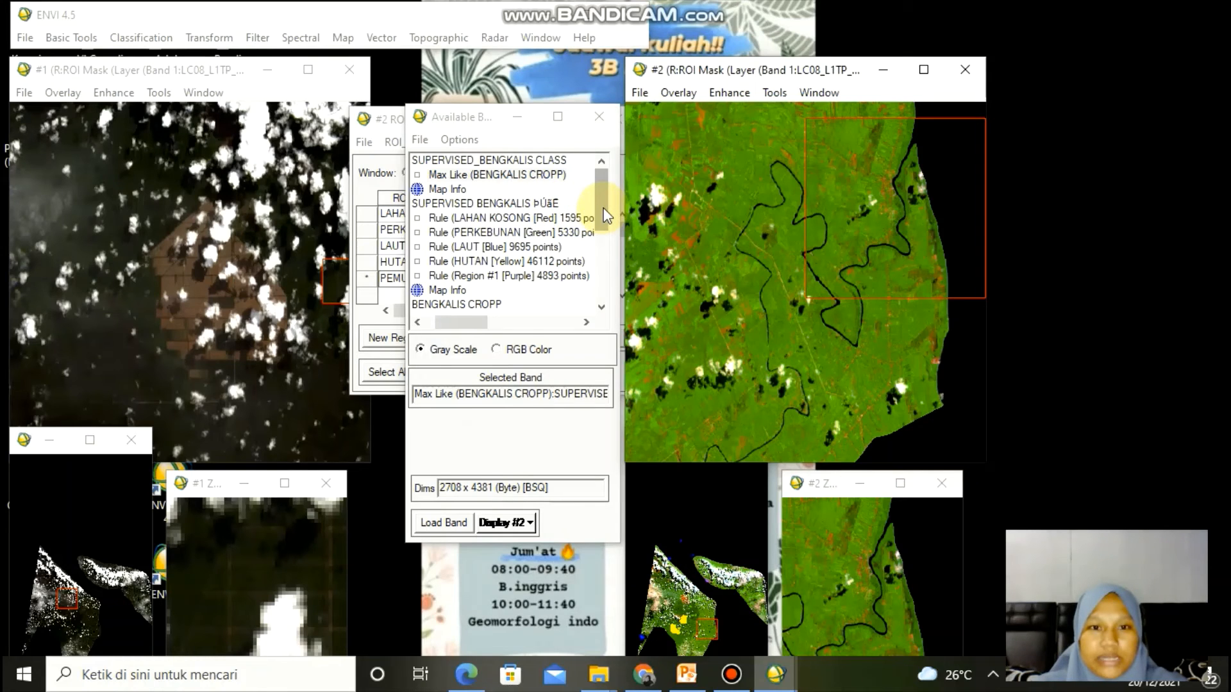
- Load the Max Like classification result into a new display
left_click(518, 185)
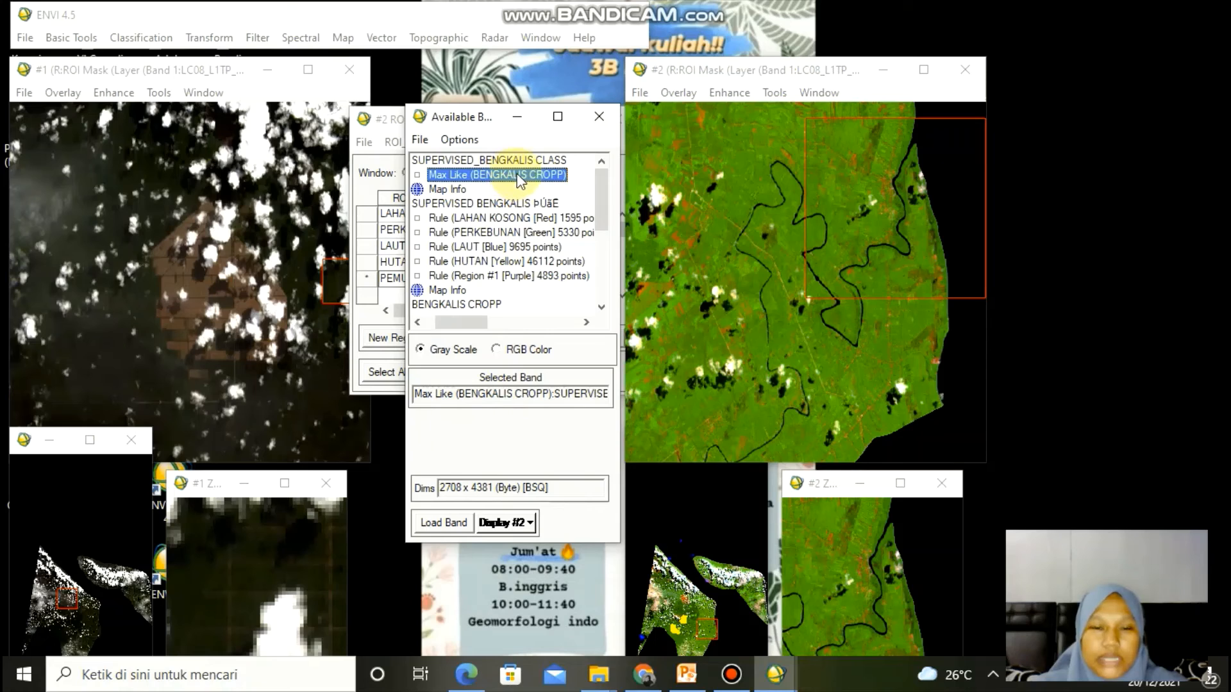
right_click(519, 178)
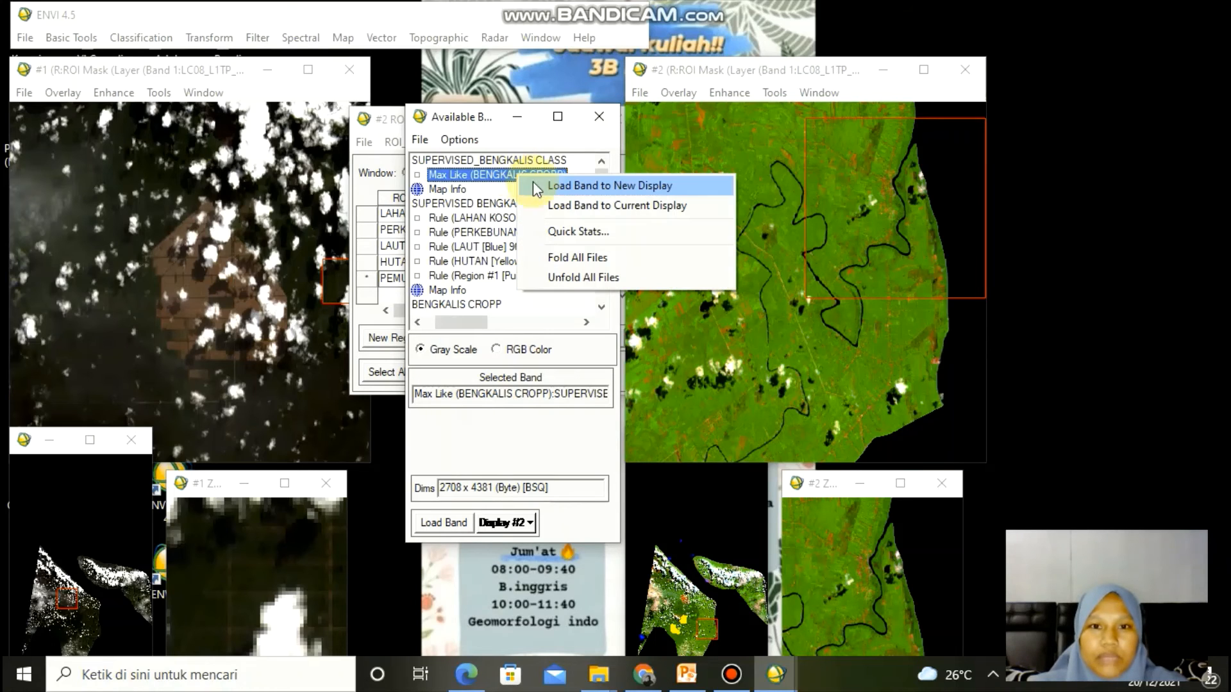
left_click(544, 186)
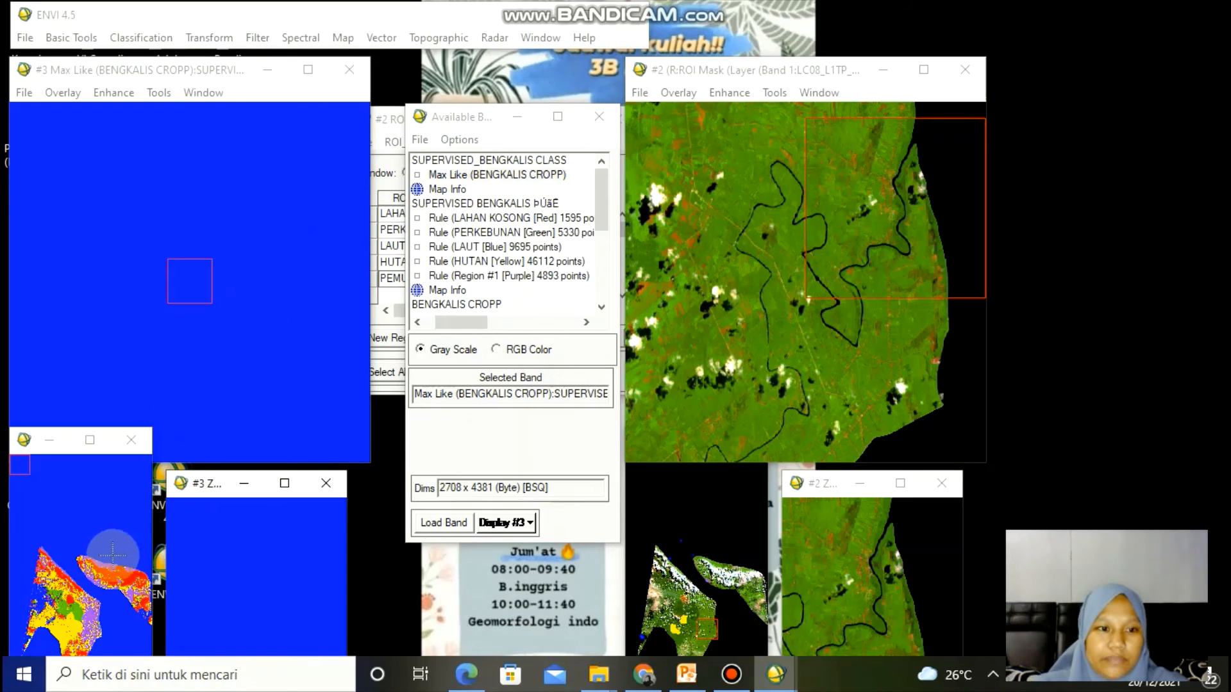
- Browse the classified image by moving the view box around the overview window
left_click(84, 605)
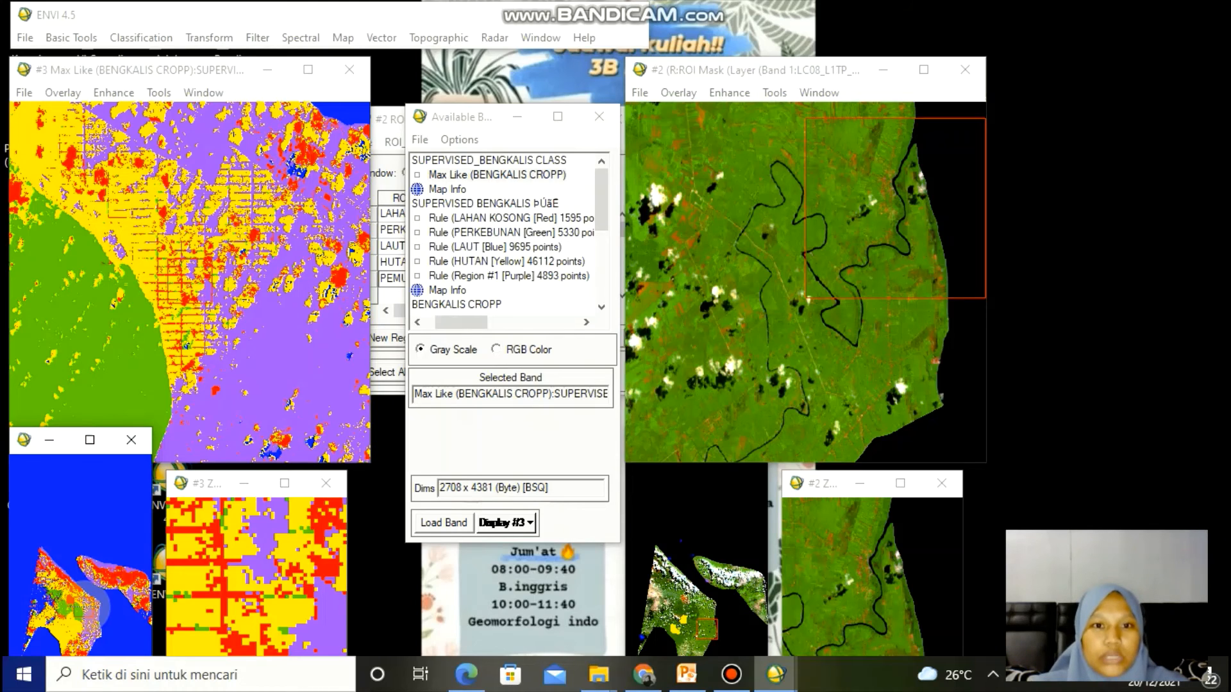
left_click_drag(85, 606, 108, 578)
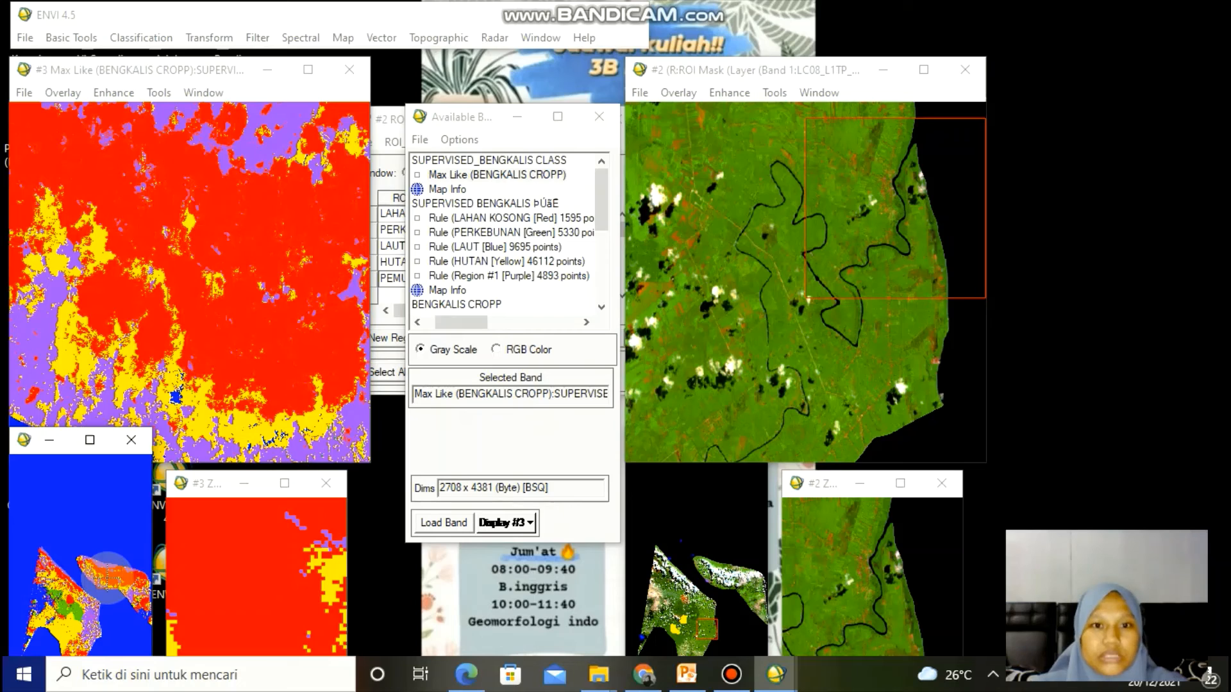
left_click_drag(108, 577, 64, 610)
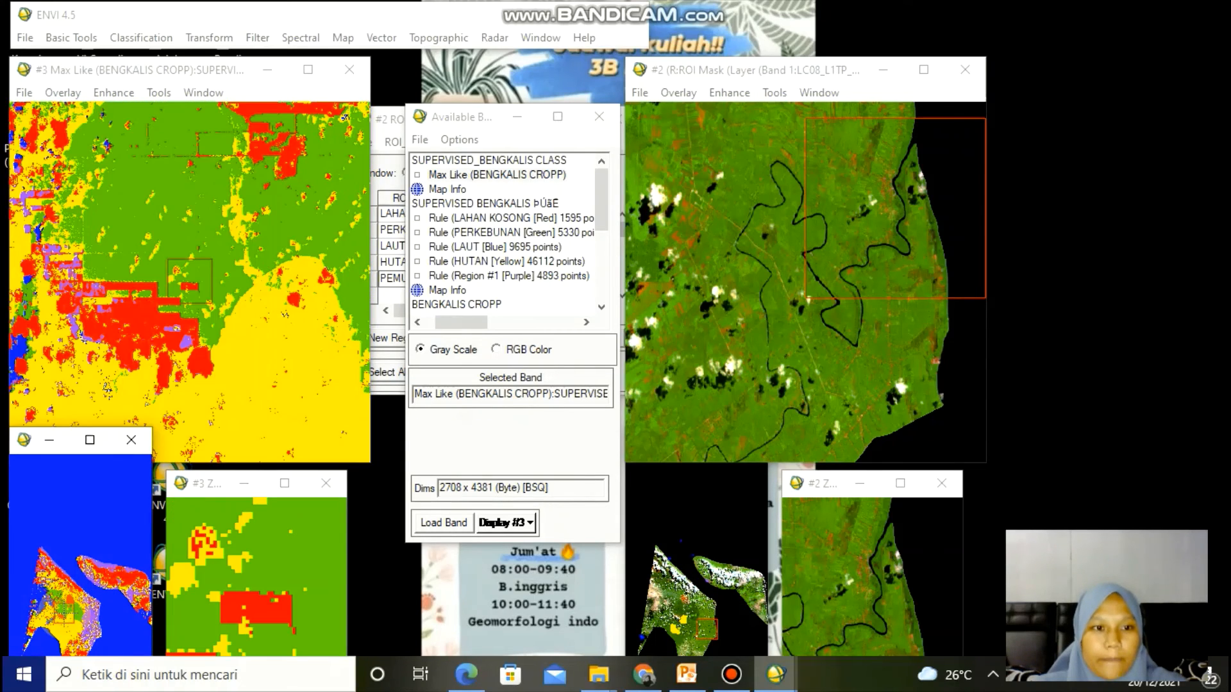
- Inspect further regions of the classified image by repositioning the view box in the overview window
left_click(65, 561)
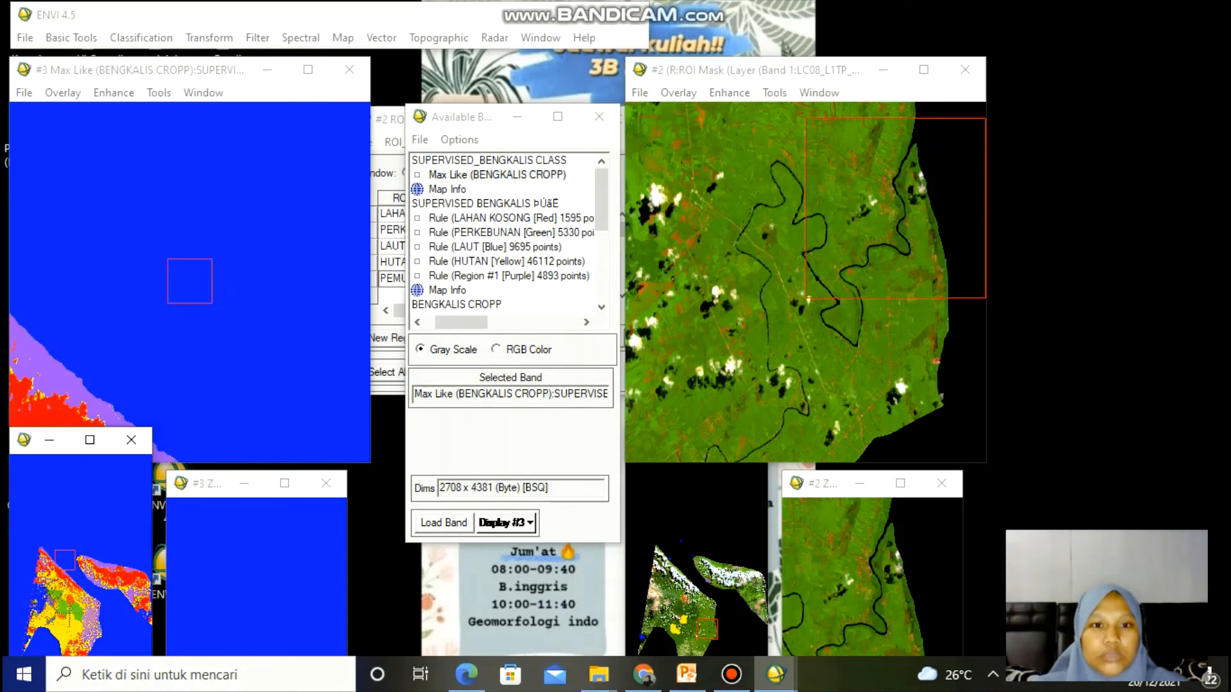
left_click(60, 641)
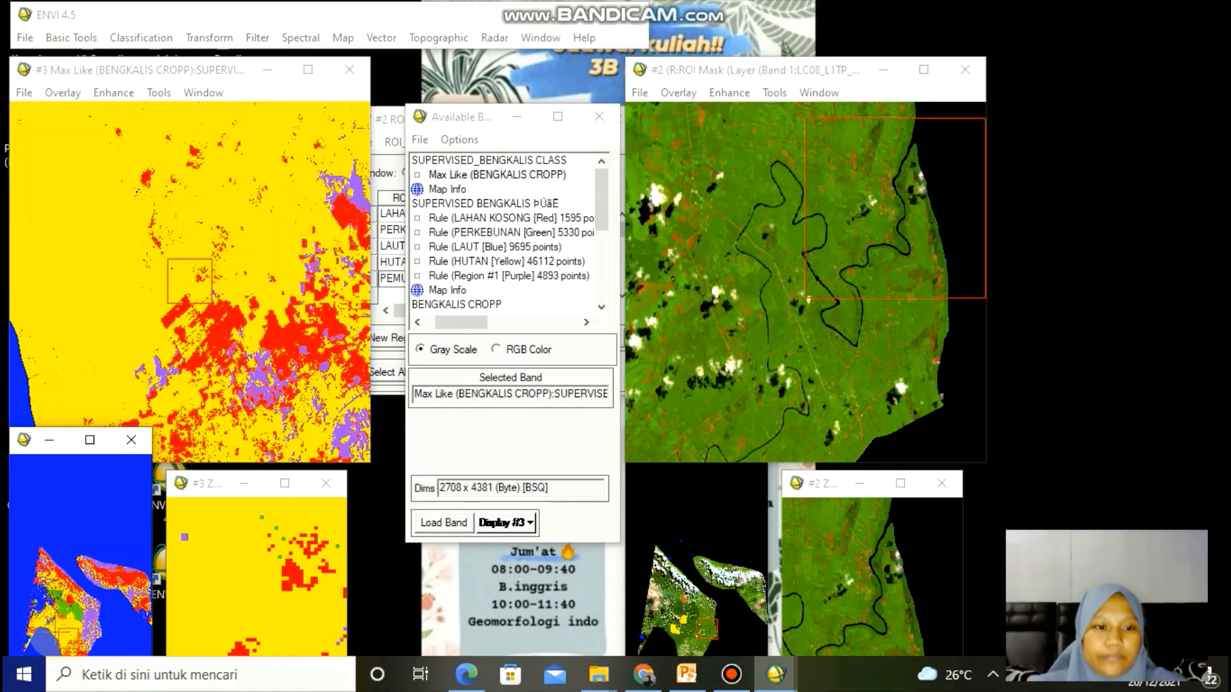
left_click(54, 632)
left_click(63, 625)
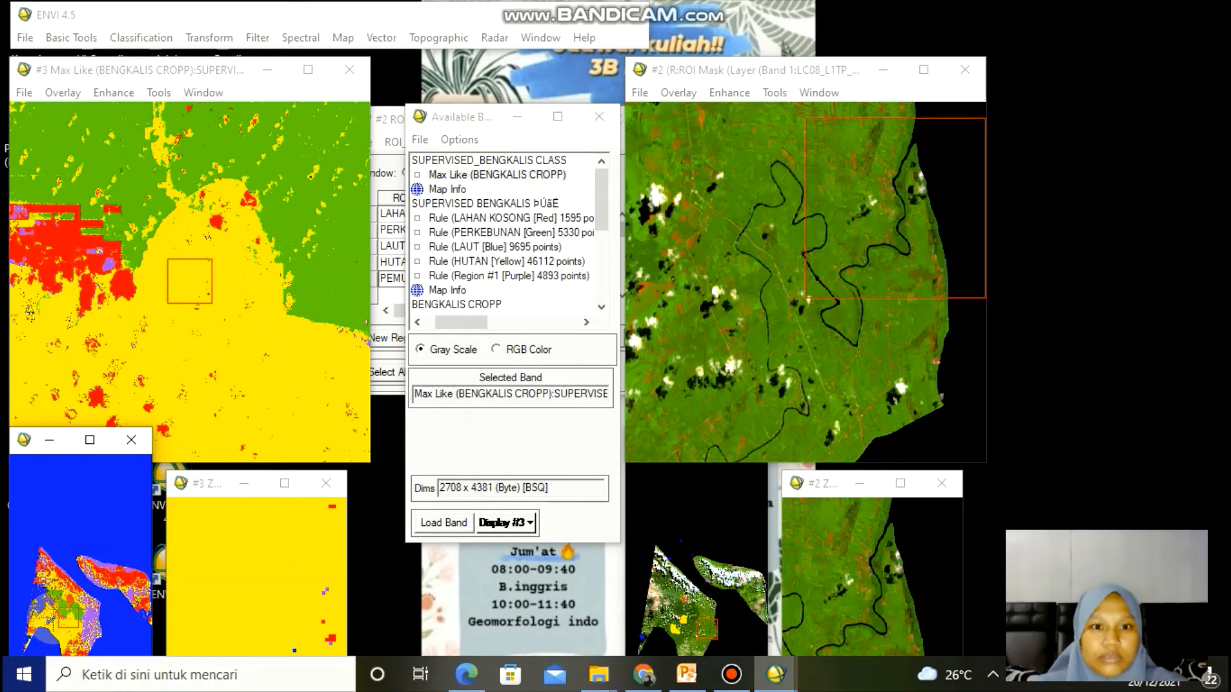
left_click(51, 618)
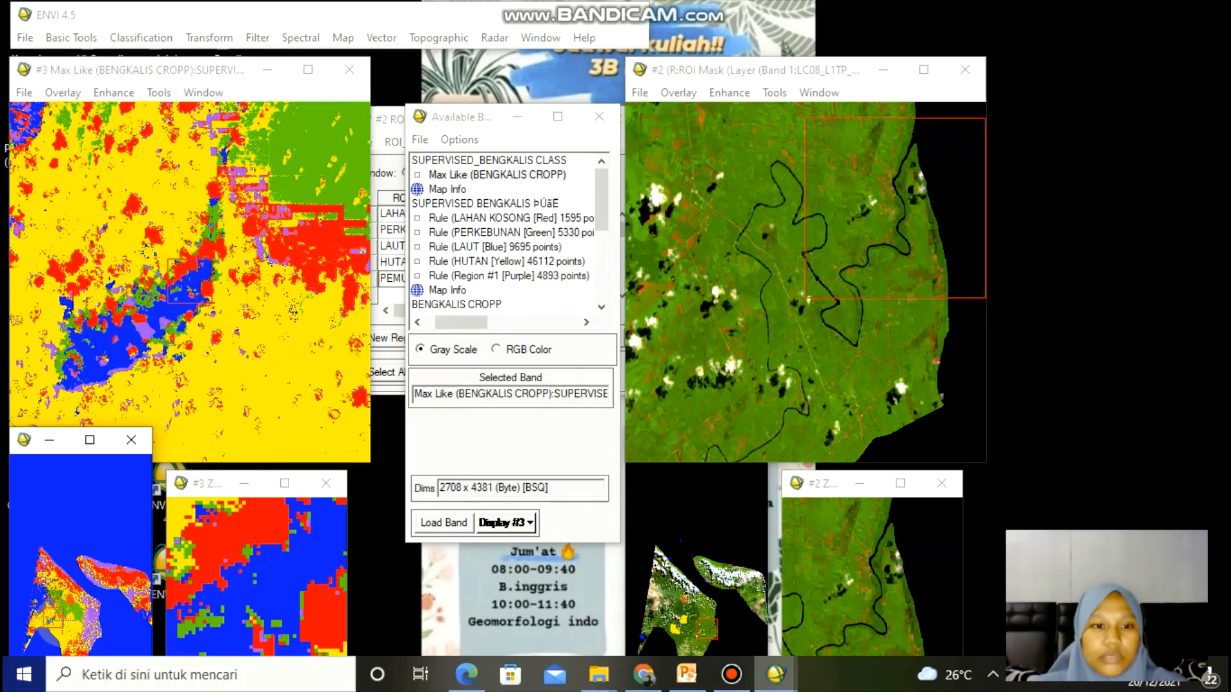
left_click(91, 613)
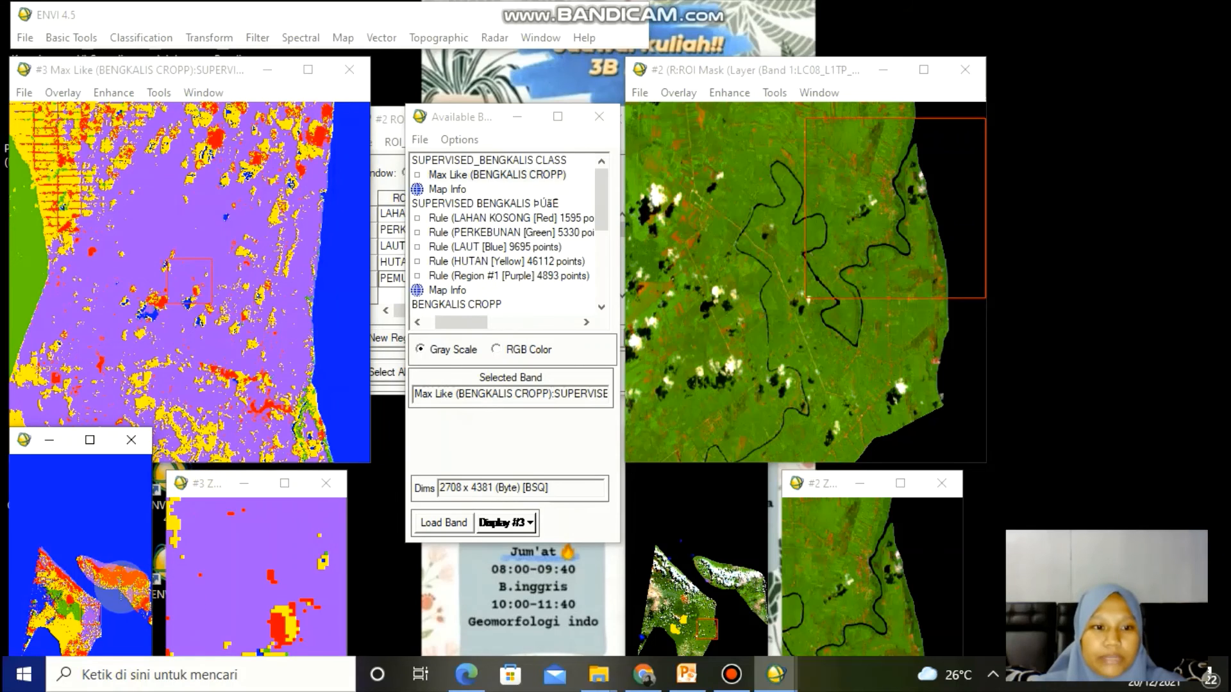
left_click(101, 561)
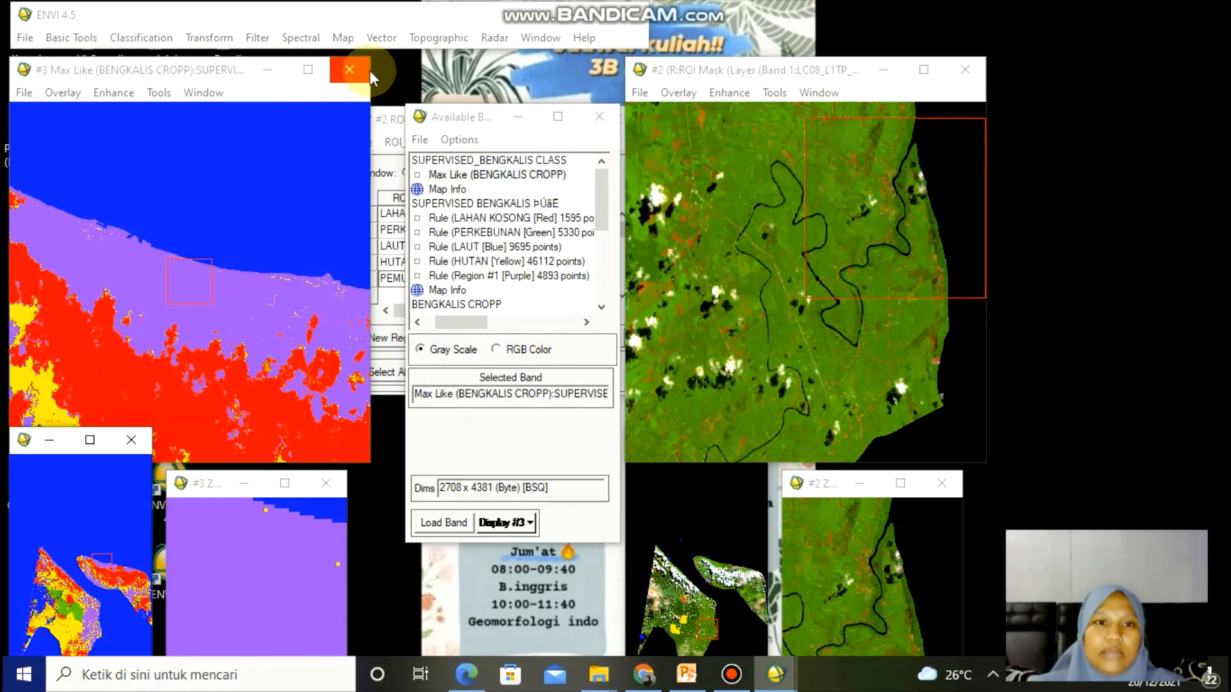
- Open Raster to Vector on the Max Like classification band and select all classes to vectorize
left_click(380, 39)
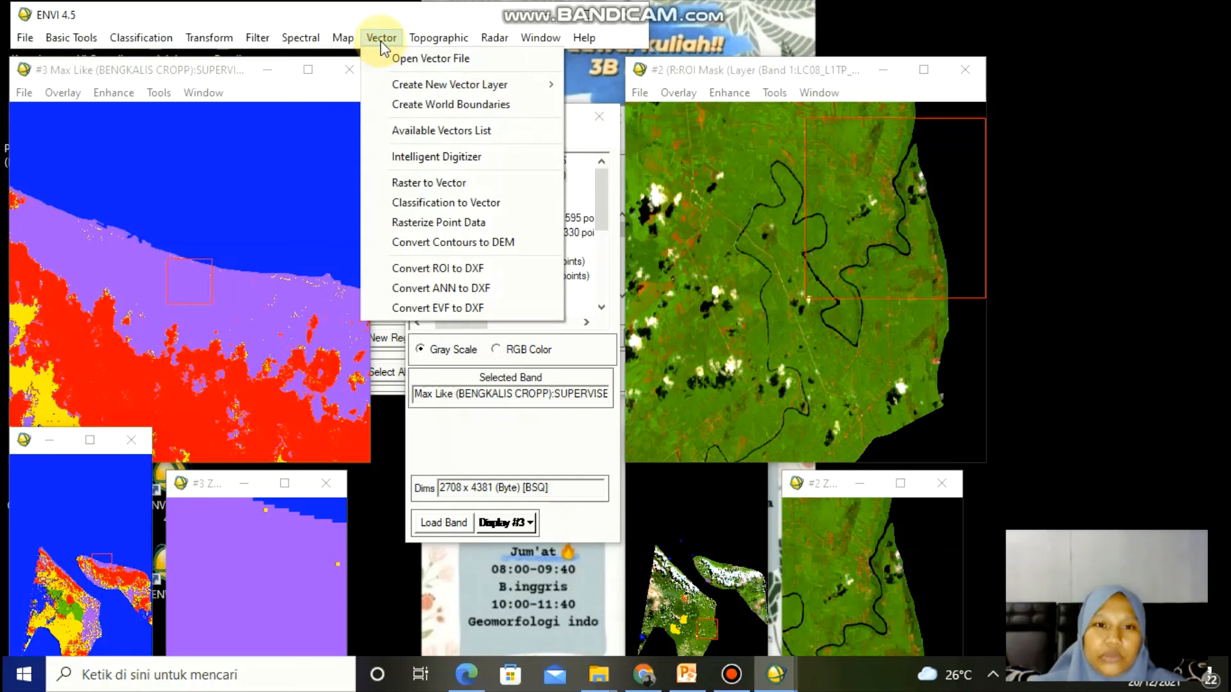
left_click(398, 184)
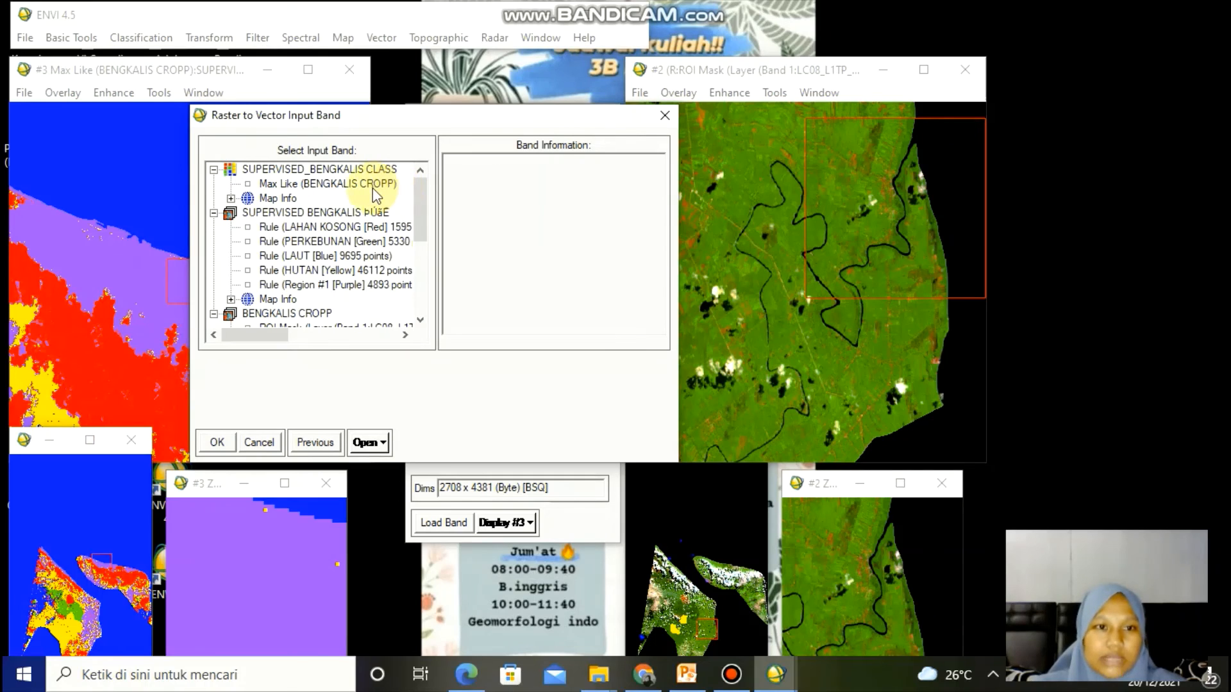
left_click(371, 183)
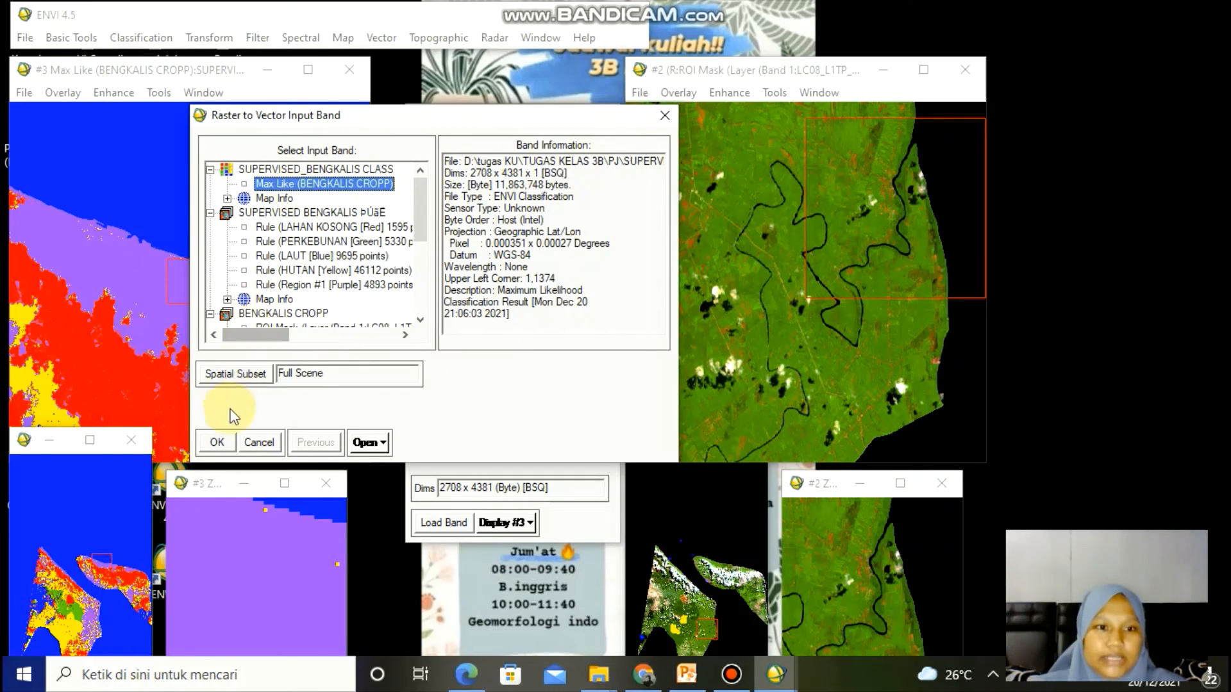
left_click(230, 441)
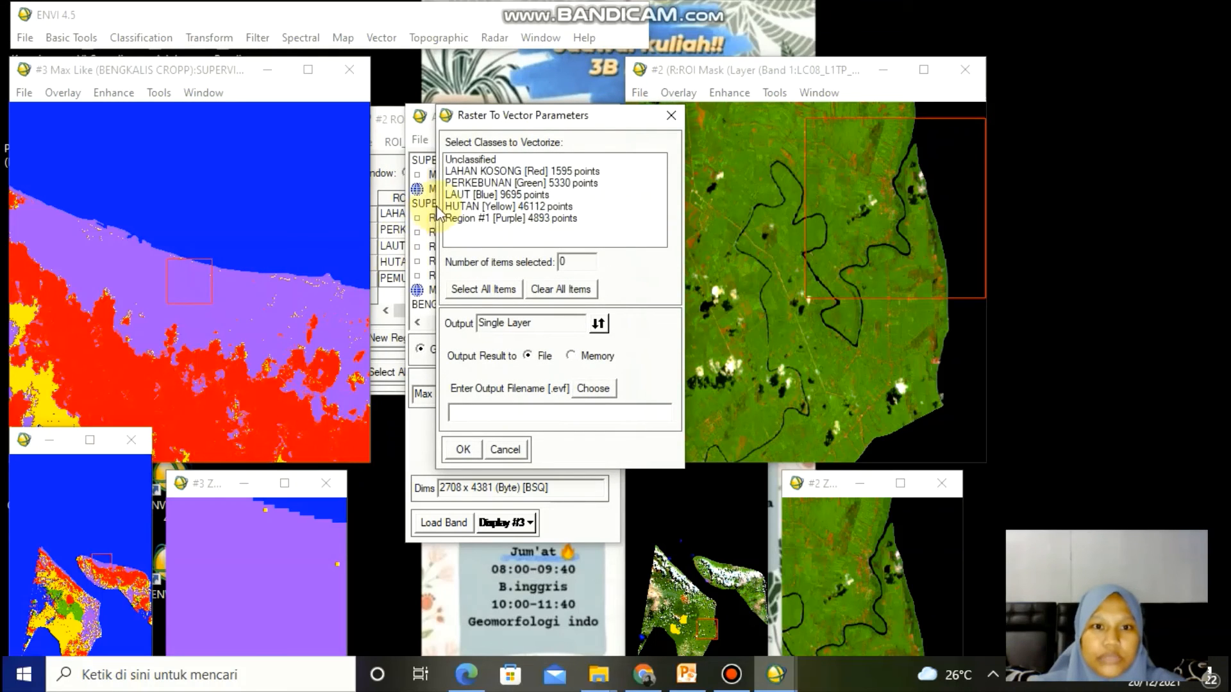
left_click(473, 172)
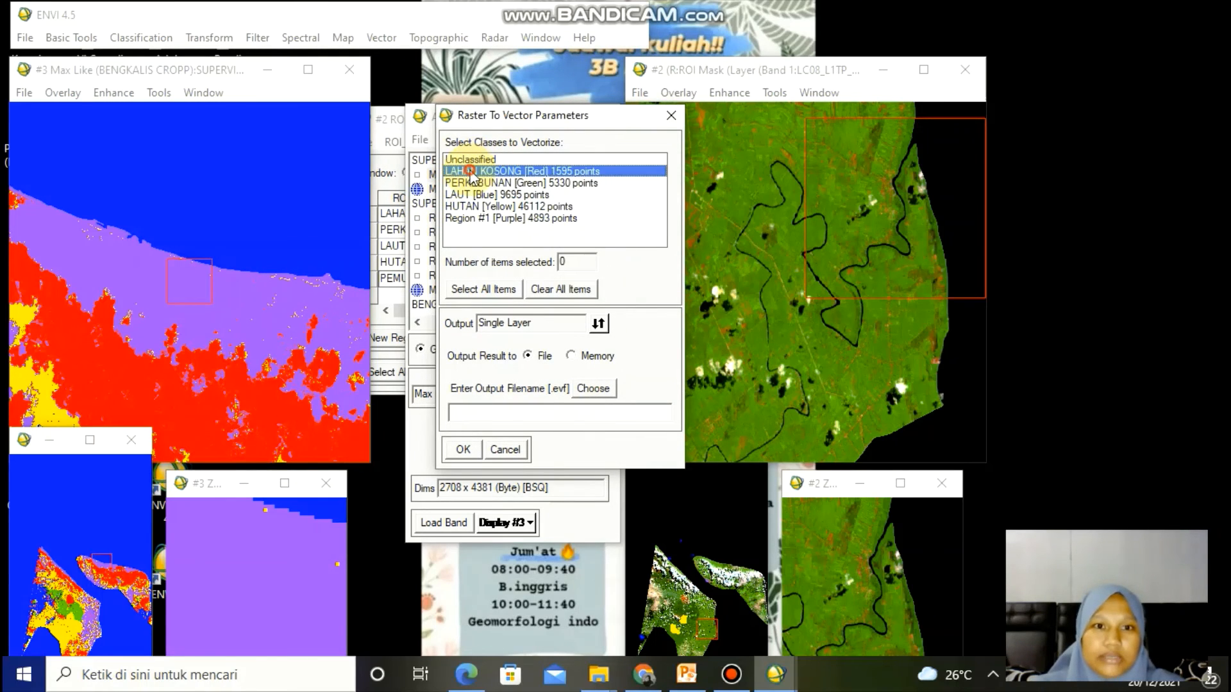
key("shift+Down")
key("shift+Down")
key("shift+Down")
key("shift+Down")
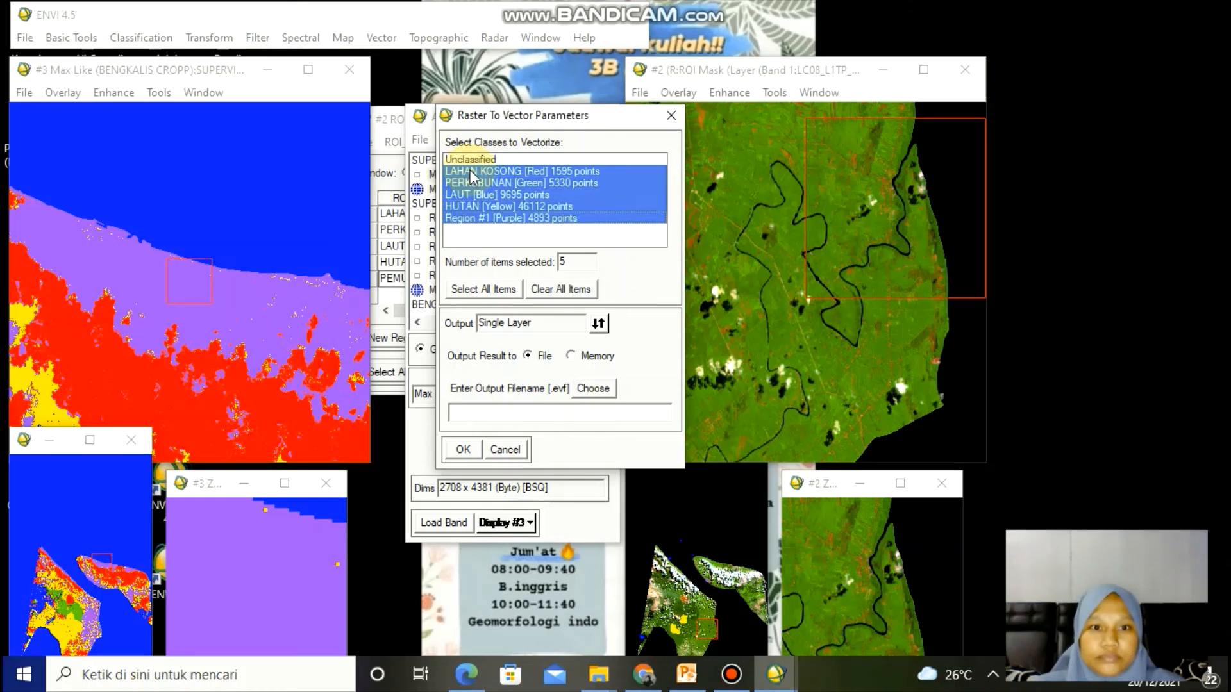
left_click(468, 288)
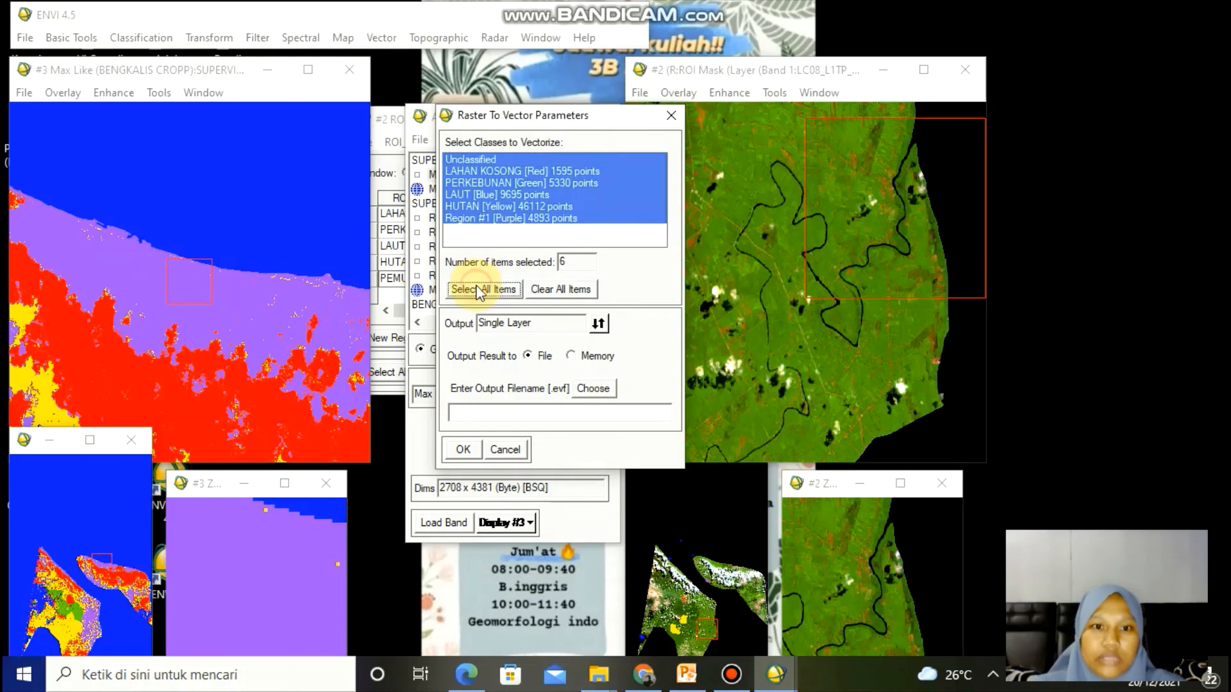
- Set the vector output file to SUPERVISED BENGKALIS in the SUPERVISED folder and run the conversion
left_click(590, 389)
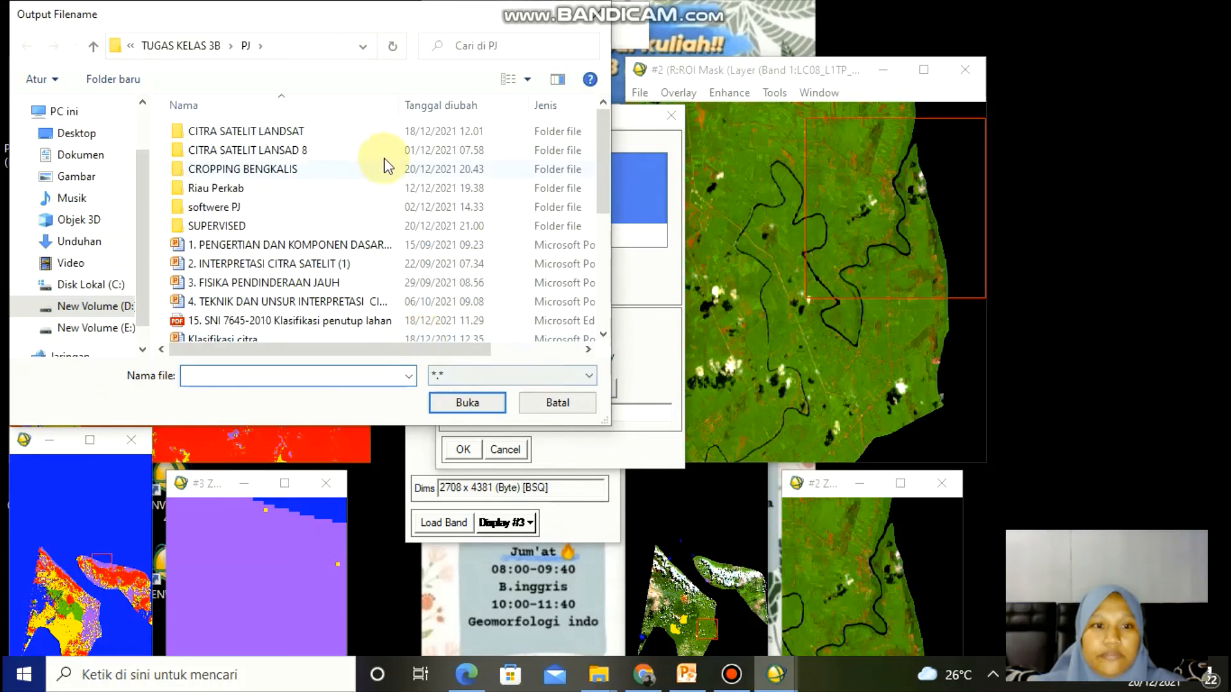
double_click(368, 228)
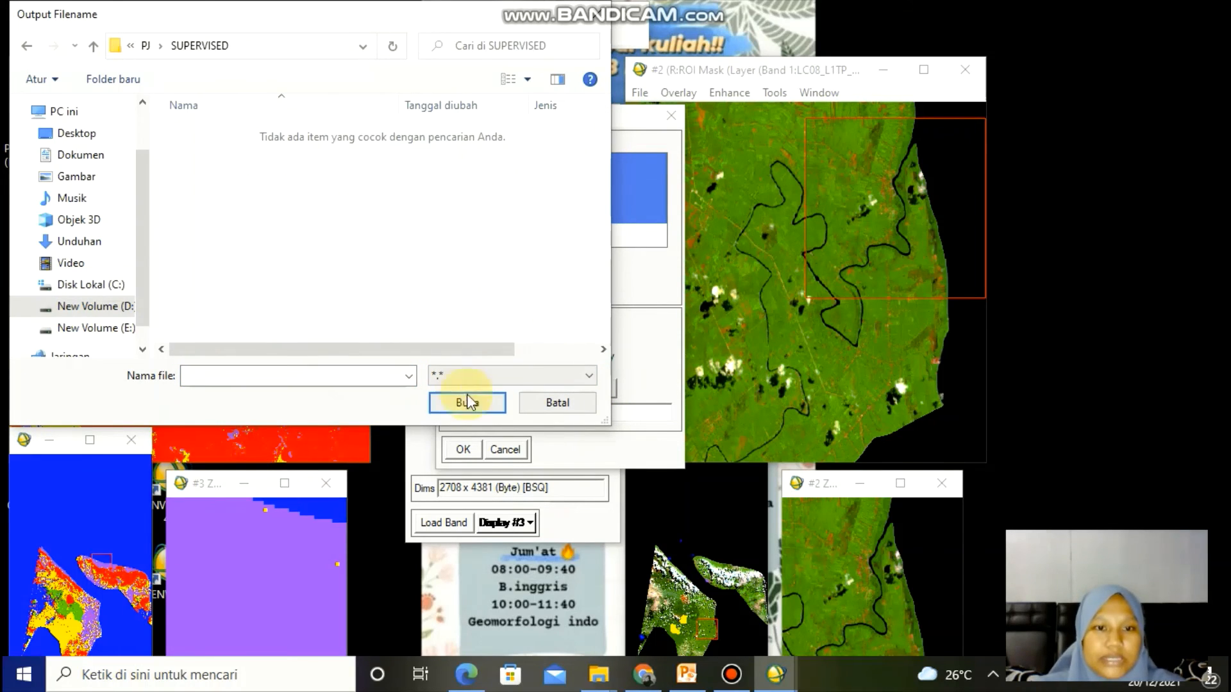
left_click(381, 376)
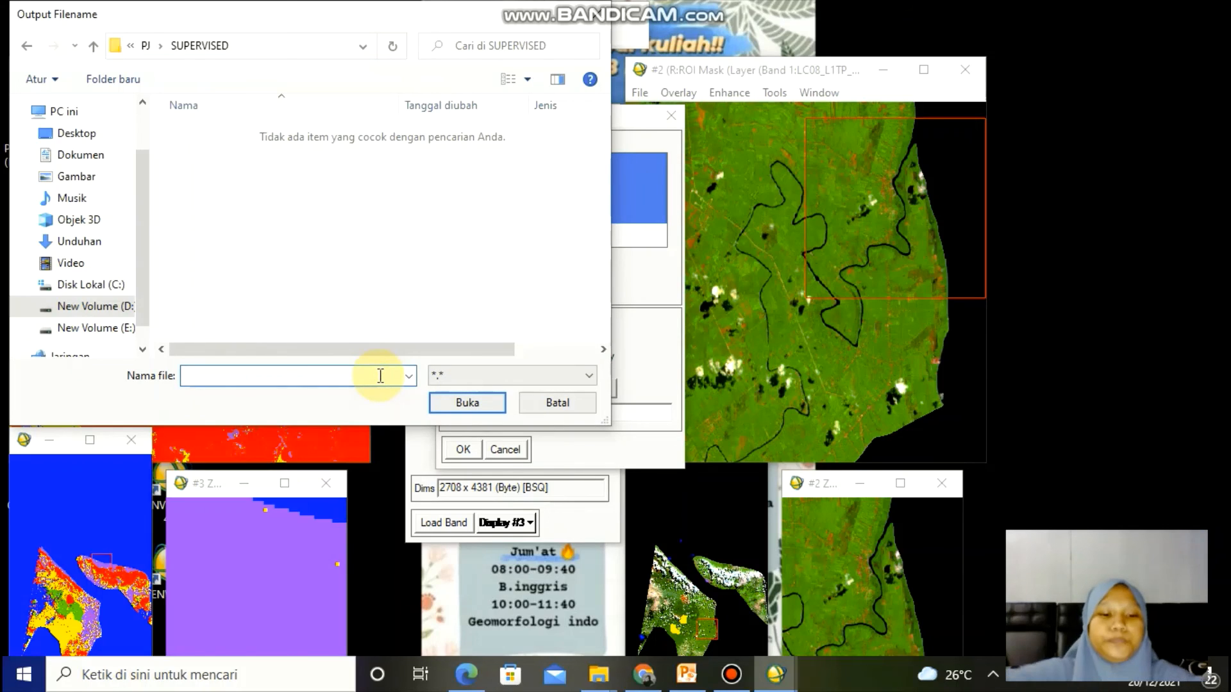
type("SUPERVISED")
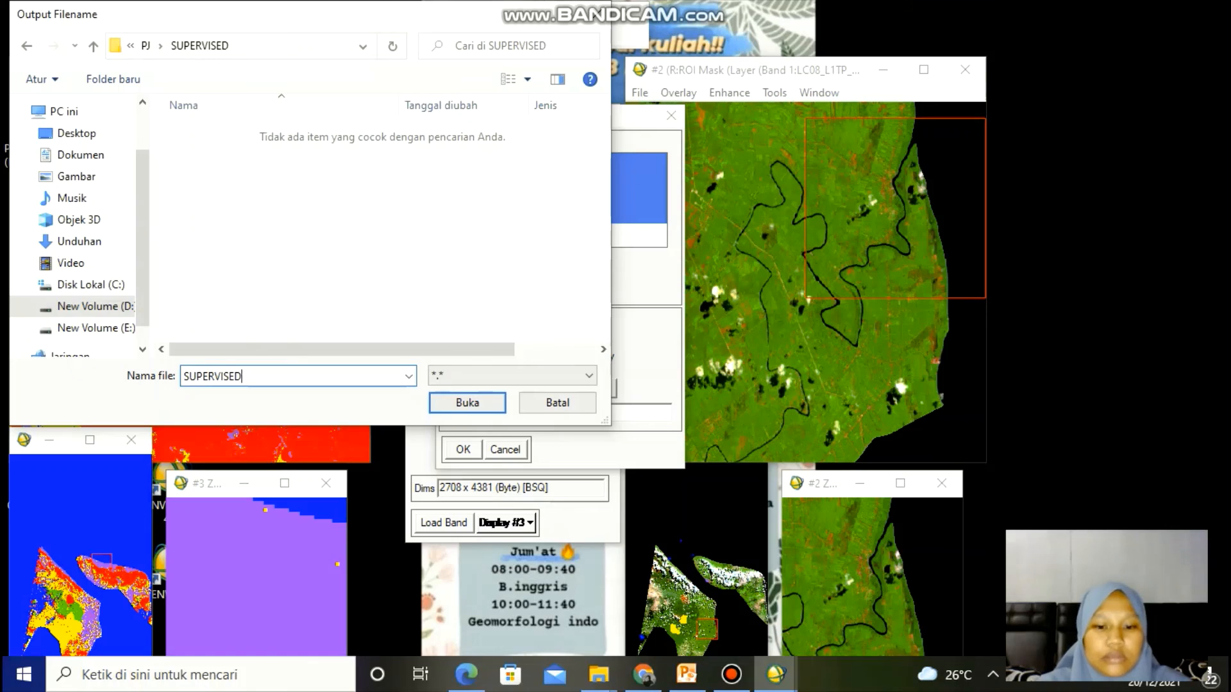
type(" BENGKALIS")
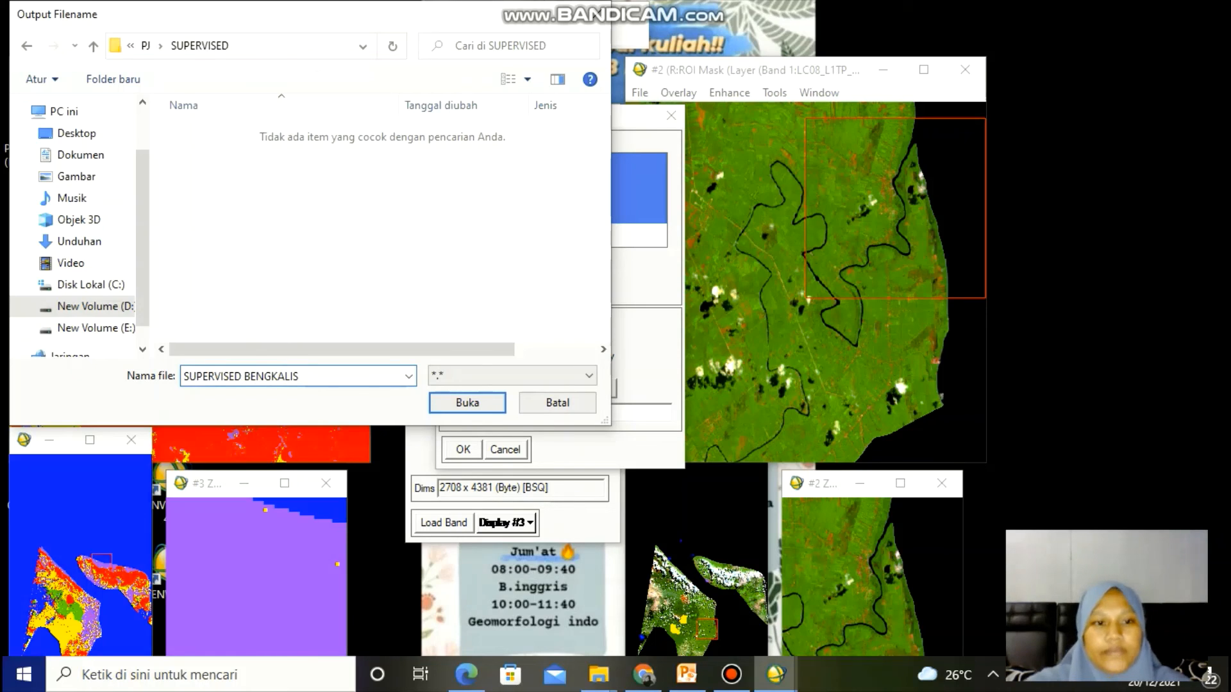
left_click(451, 403)
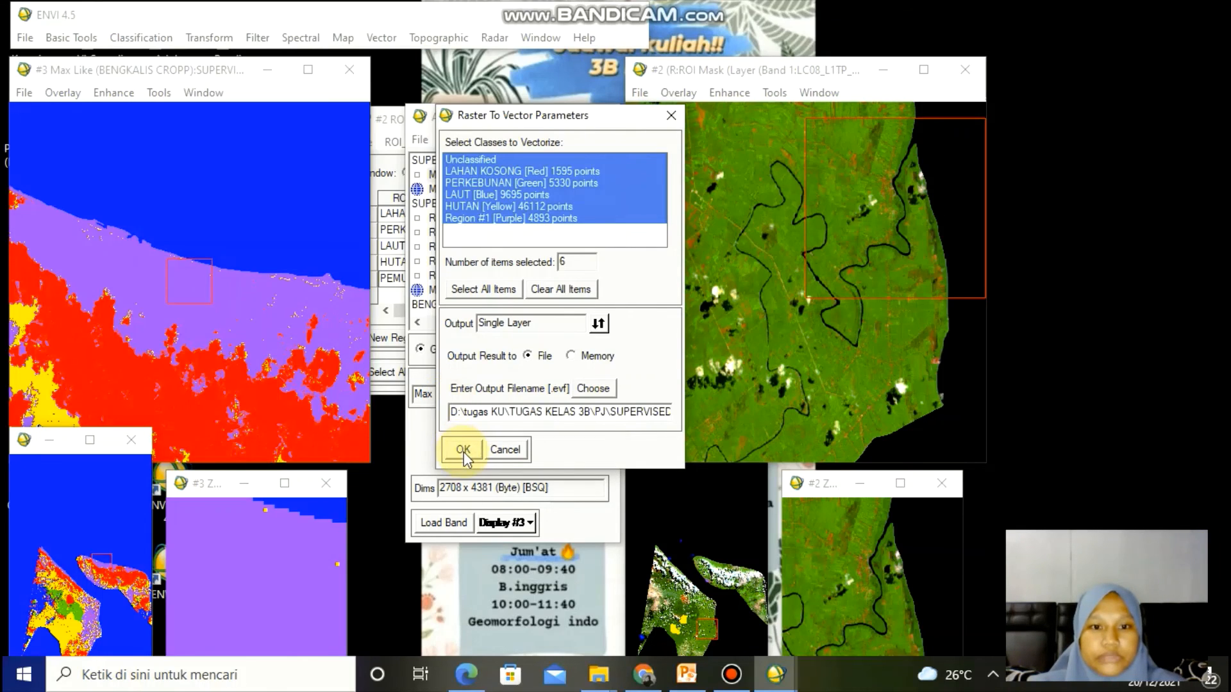
left_click(463, 451)
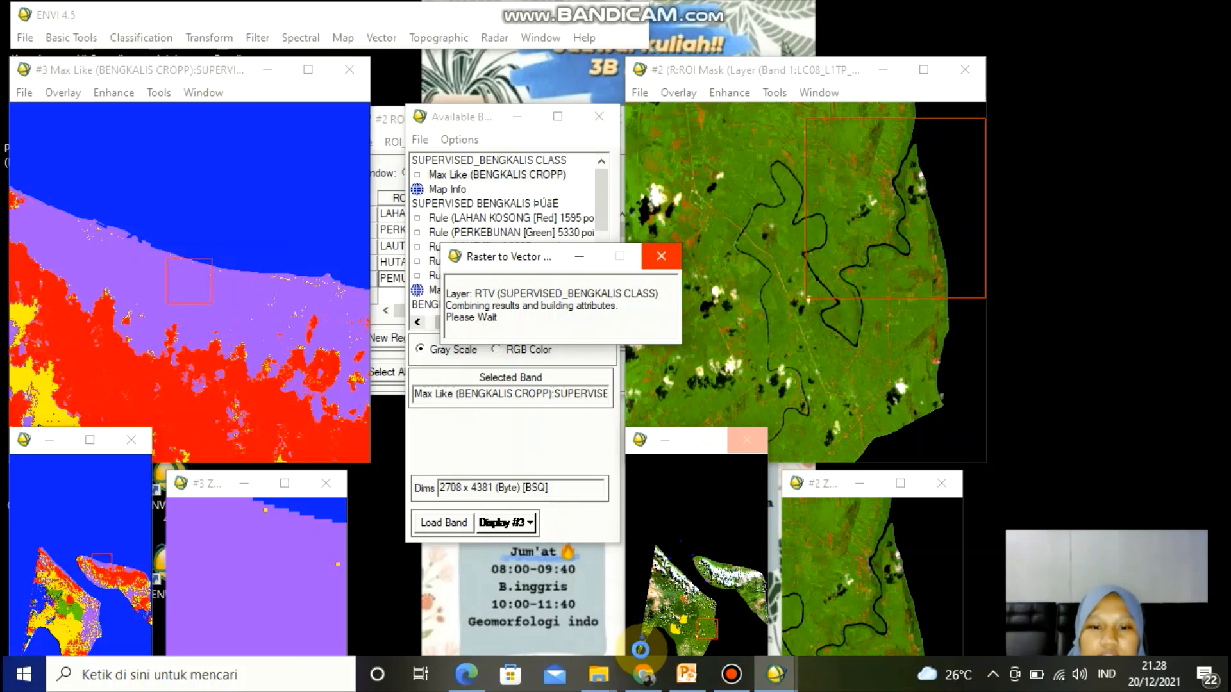
- Open the SUPERVISED output folder in File Explorer and review the saved classification and vector files
mouse_move(593, 677)
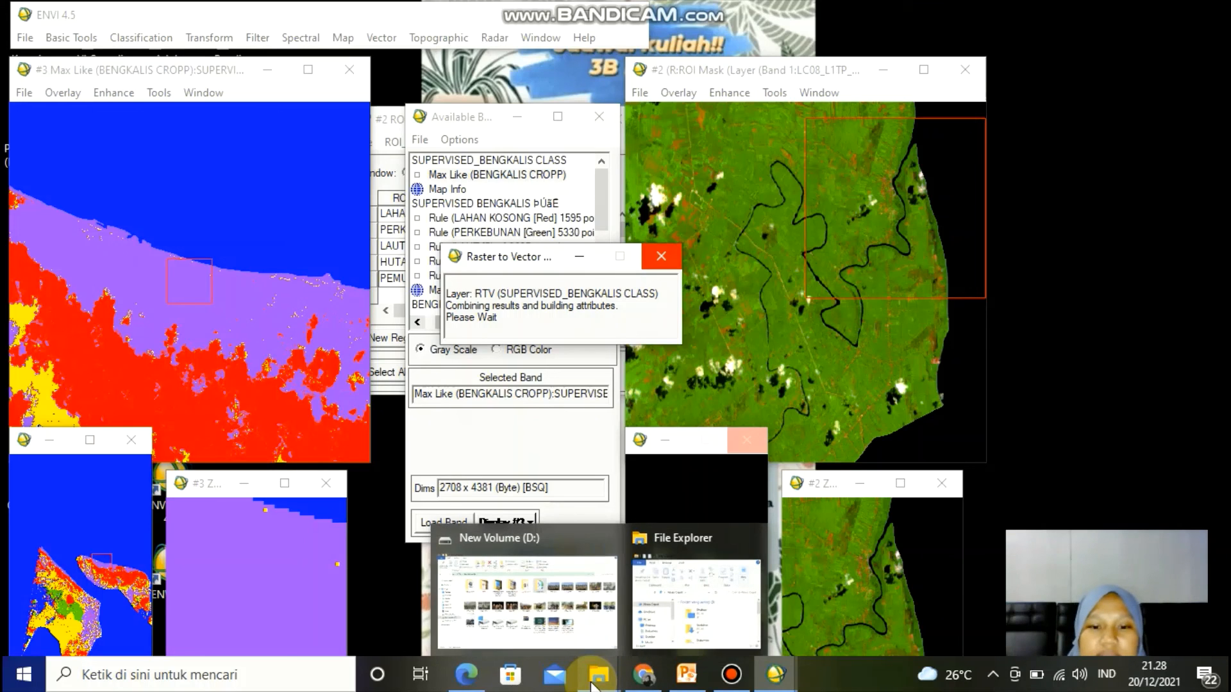
left_click(572, 630)
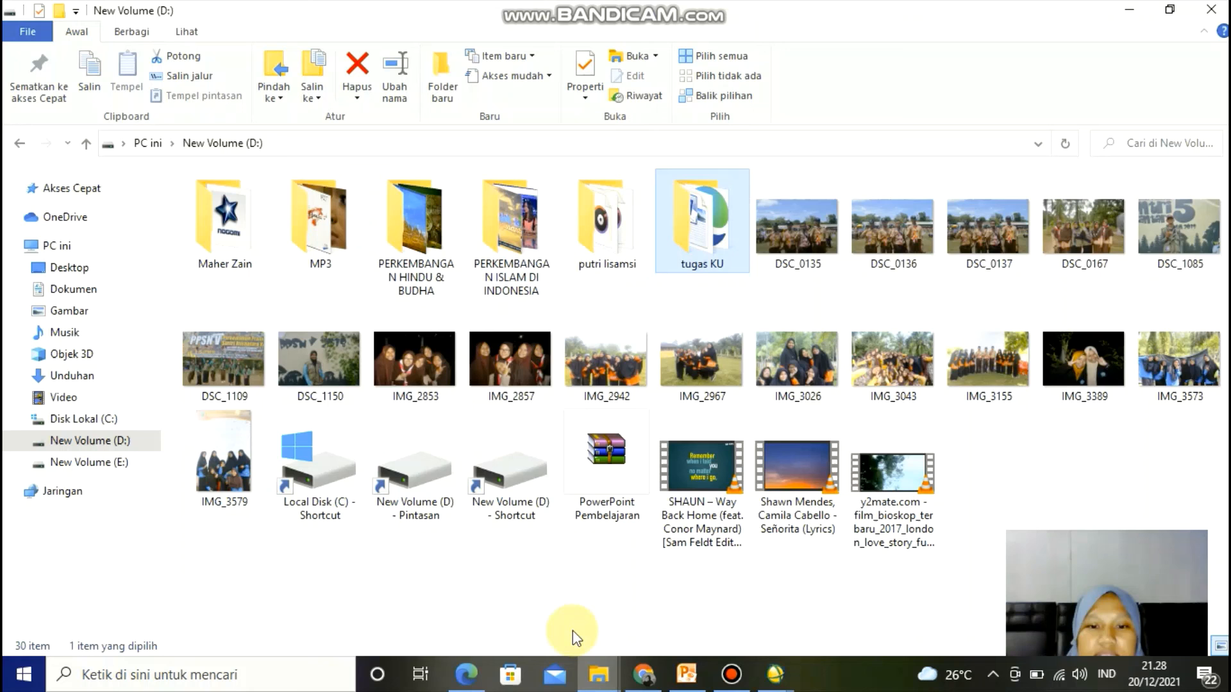
double_click(681, 268)
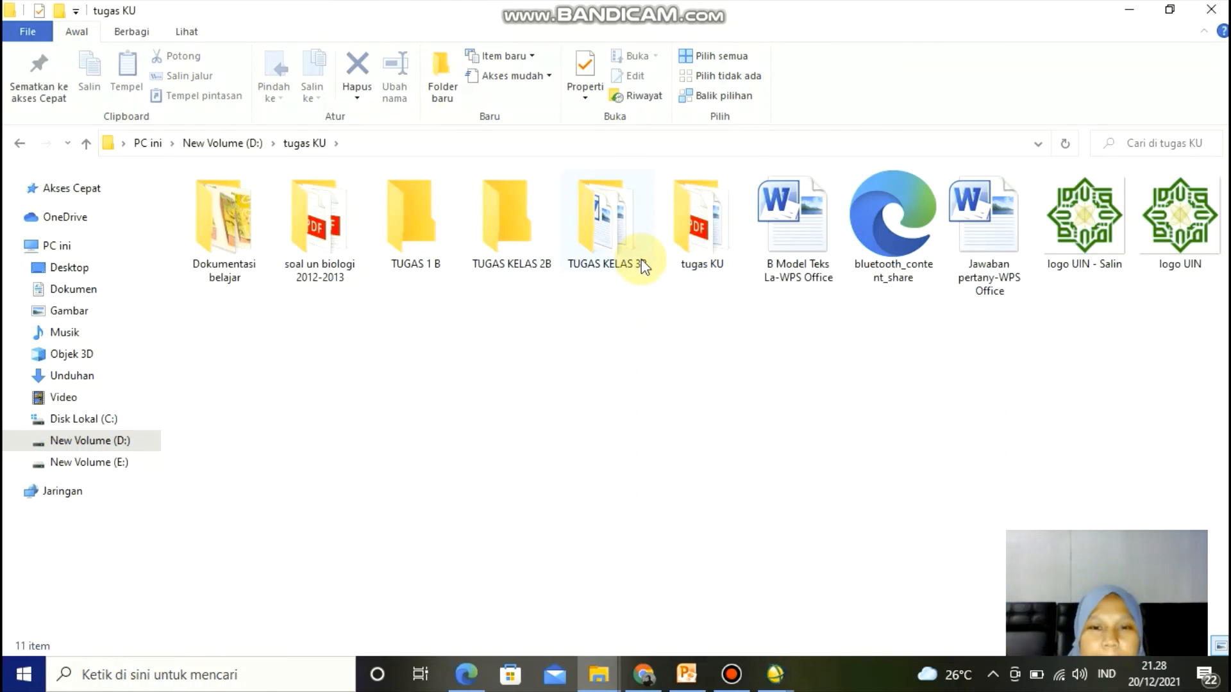
double_click(643, 265)
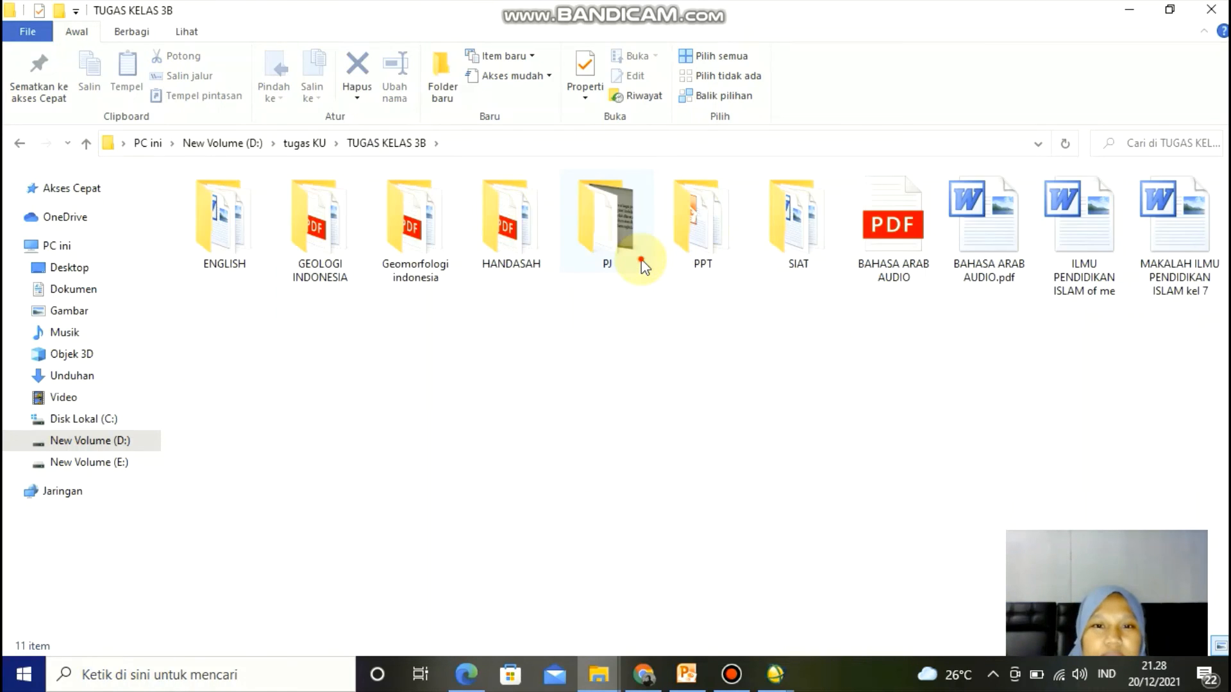
double_click(645, 266)
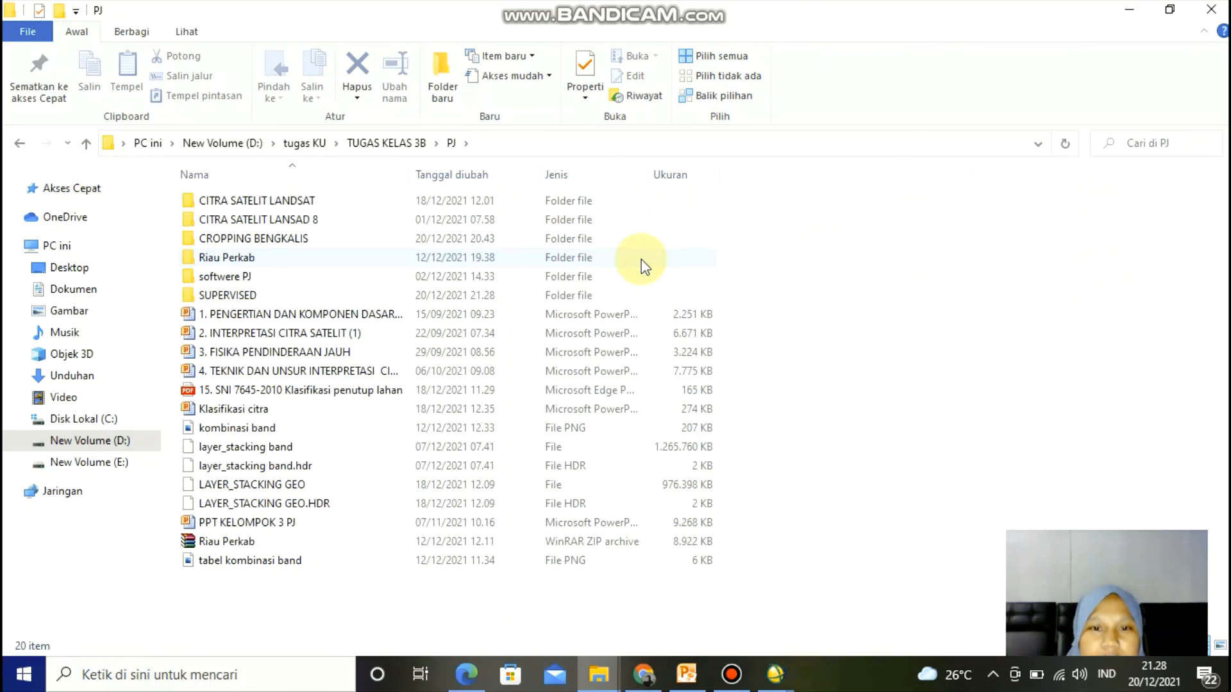
double_click(528, 296)
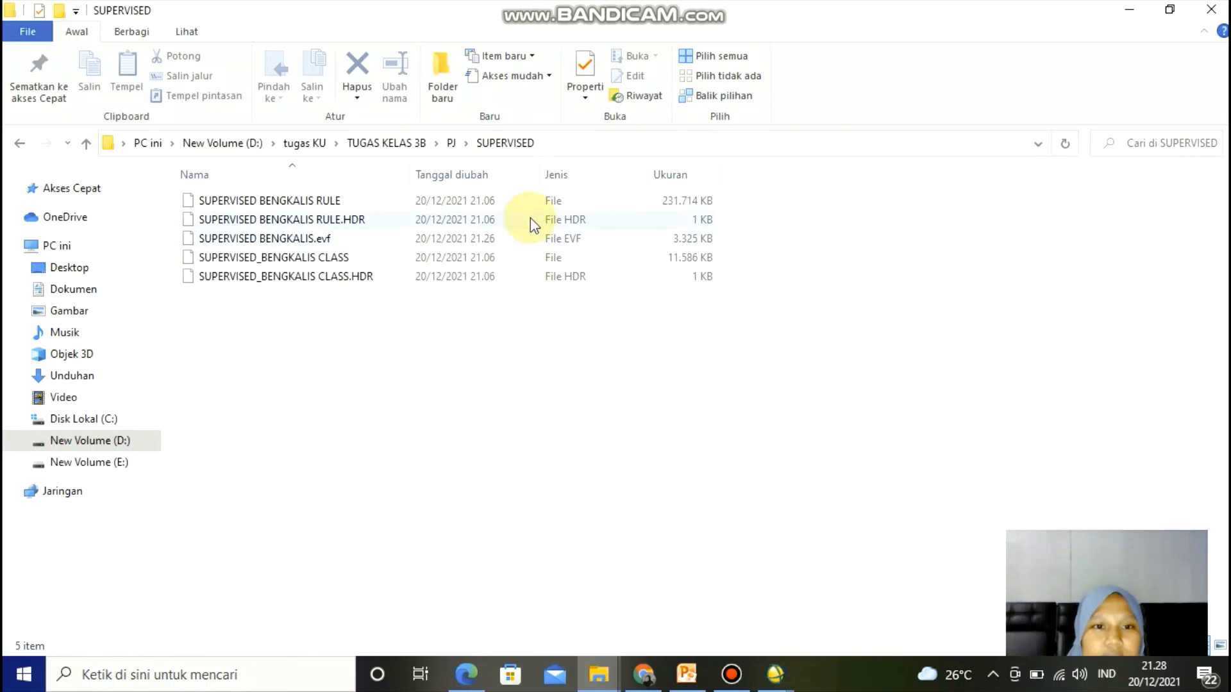
left_click(1221, 649)
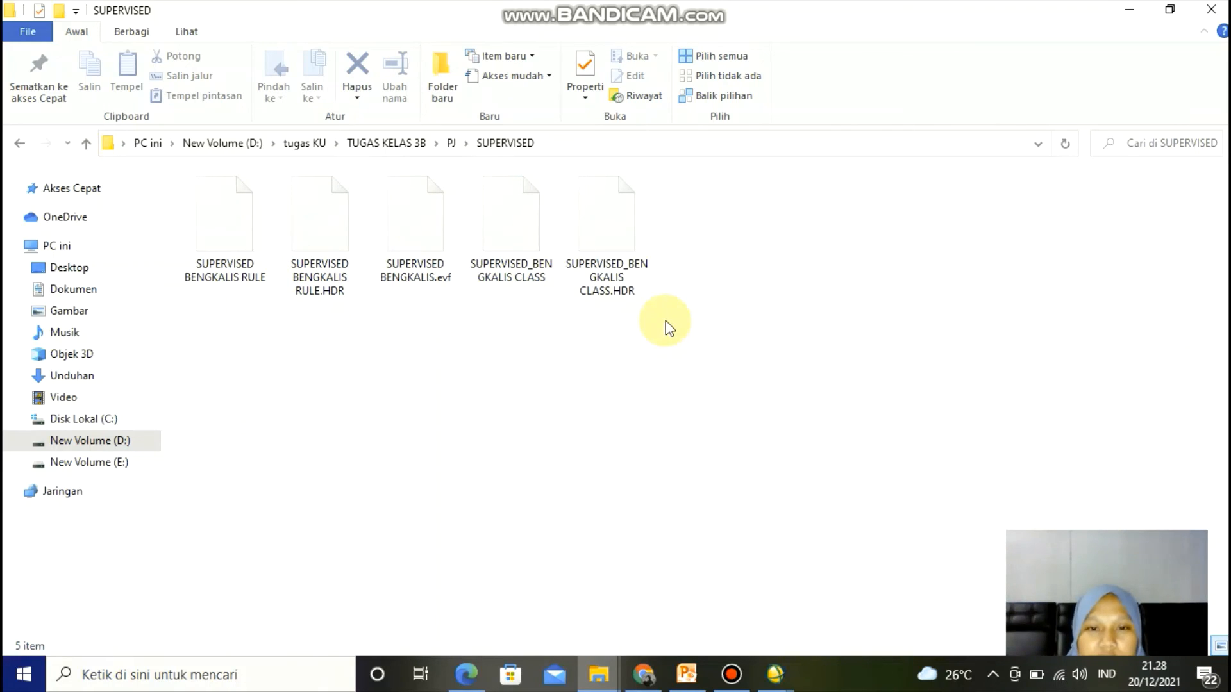
left_click(1113, 14)
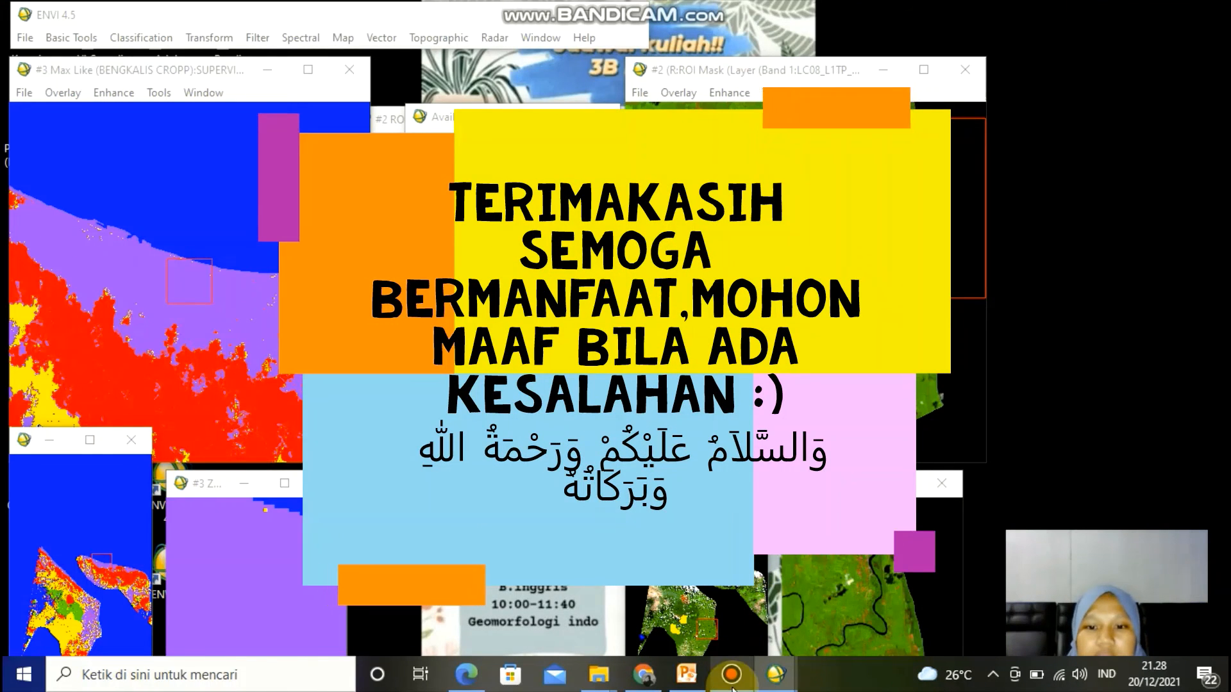
left_click(732, 688)
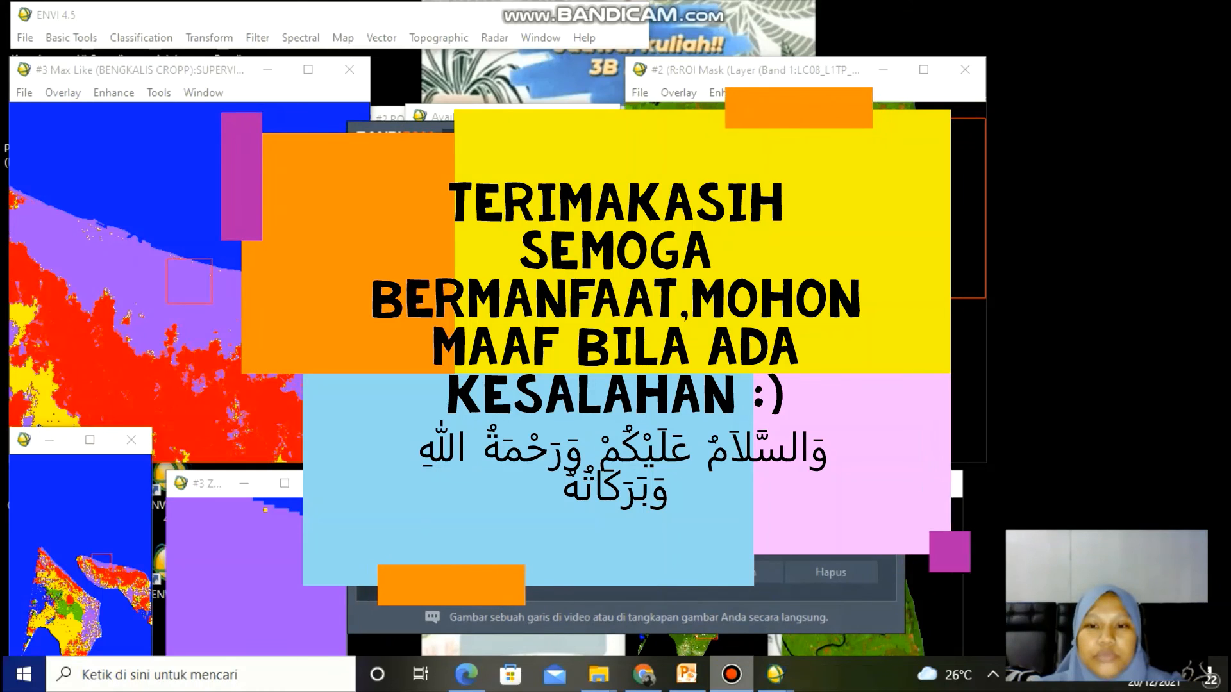